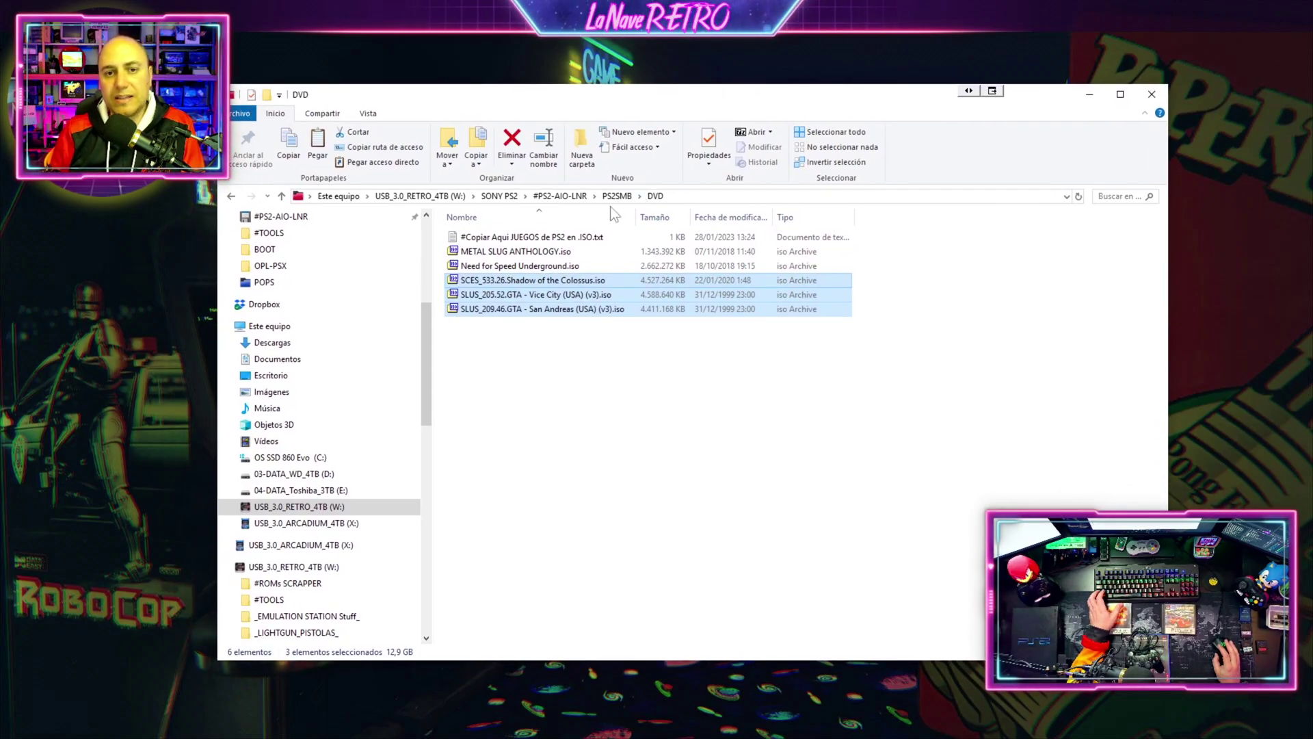
# - Go up to the PS2SMB folder and look over its subfolders and files, including the DVD folder
pyautogui.click(617, 196)
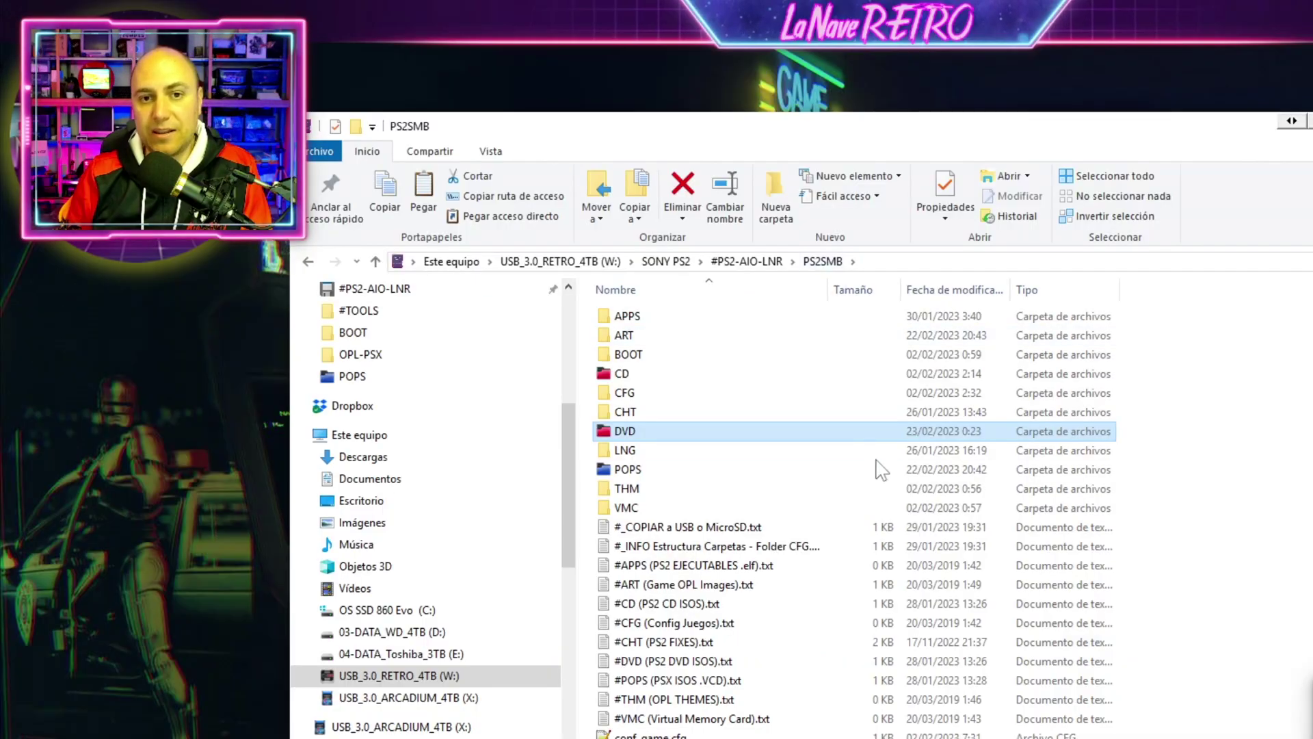
pyautogui.moveTo(1205, 335); pyautogui.dragTo(820, 735)
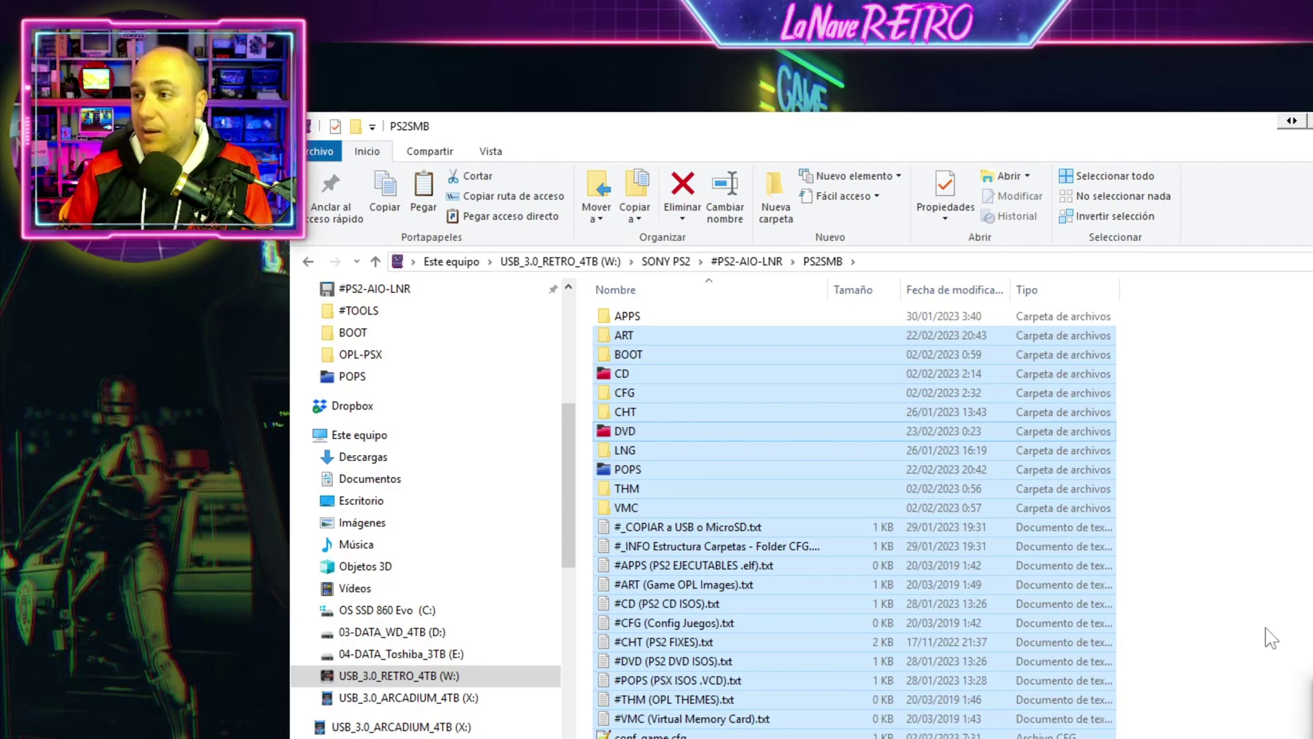
pyautogui.click(1266, 628)
pyautogui.click(646, 431)
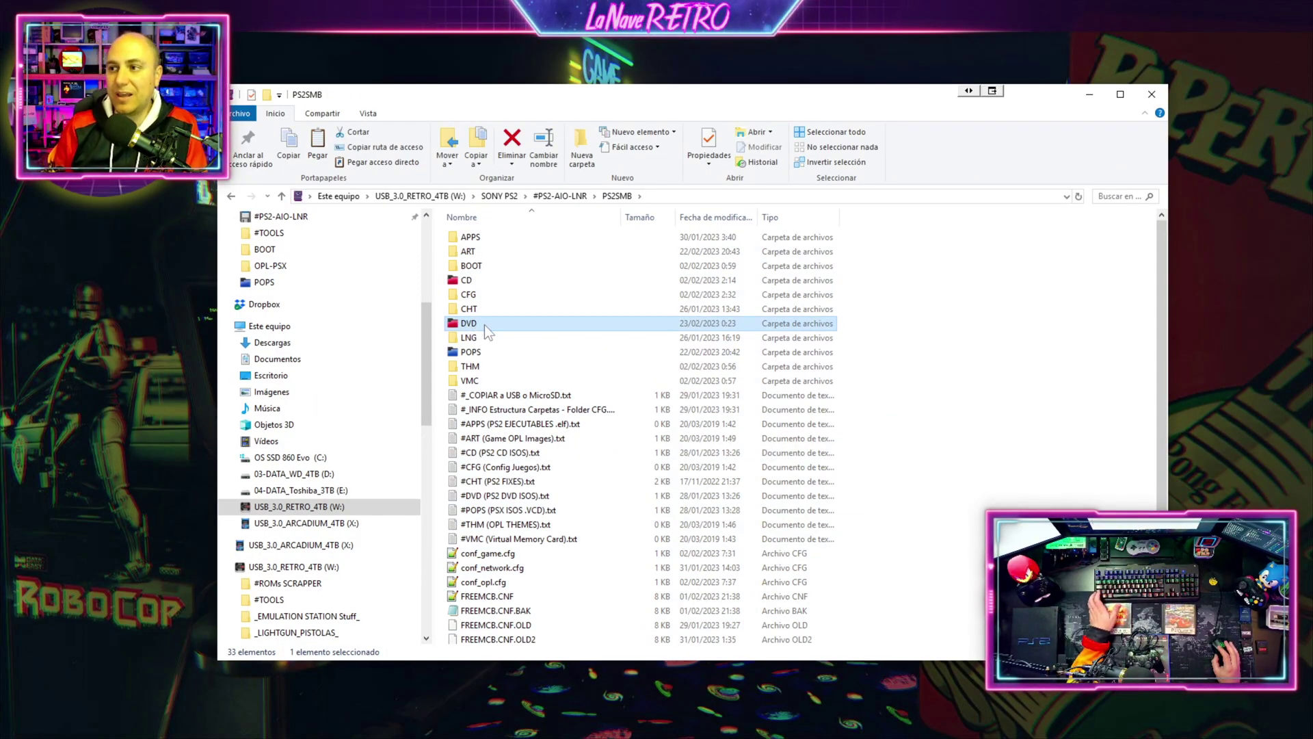
# - Open the DVD folder and check the sizes of the Shadow of the Colossus, GTA Vice City and GTA San Andreas ISOs
pyautogui.doubleClick(484, 324)
pyautogui.moveTo(614, 391); pyautogui.dragTo(526, 279)
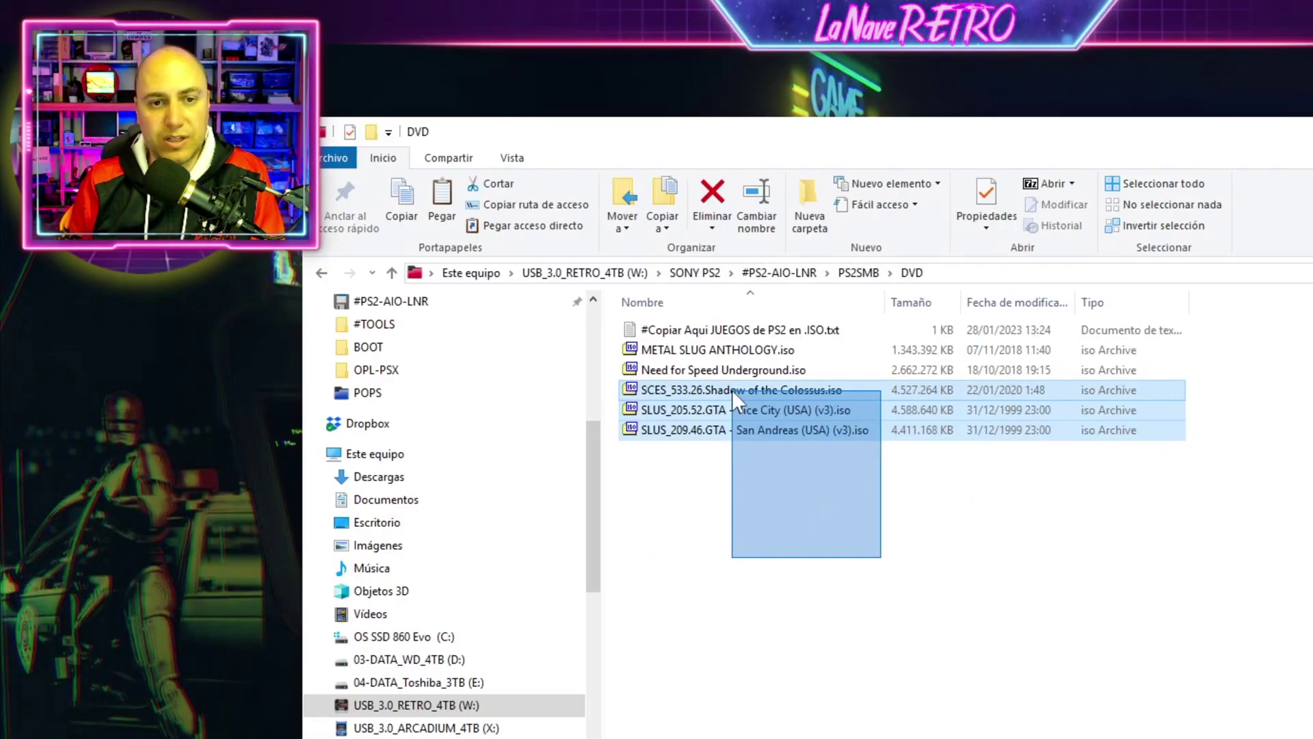
pyautogui.moveTo(732, 390); pyautogui.dragTo(732, 390)
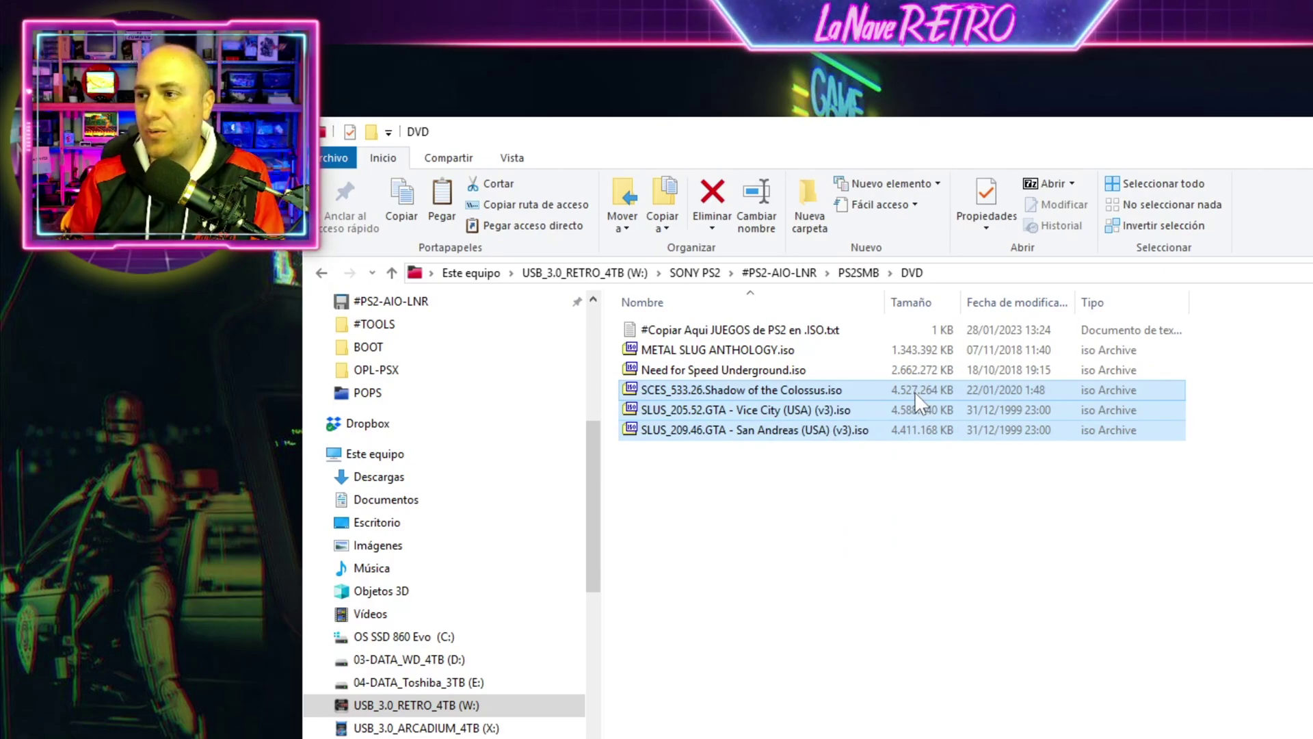
pyautogui.moveTo(1156, 476); pyautogui.dragTo(896, 396)
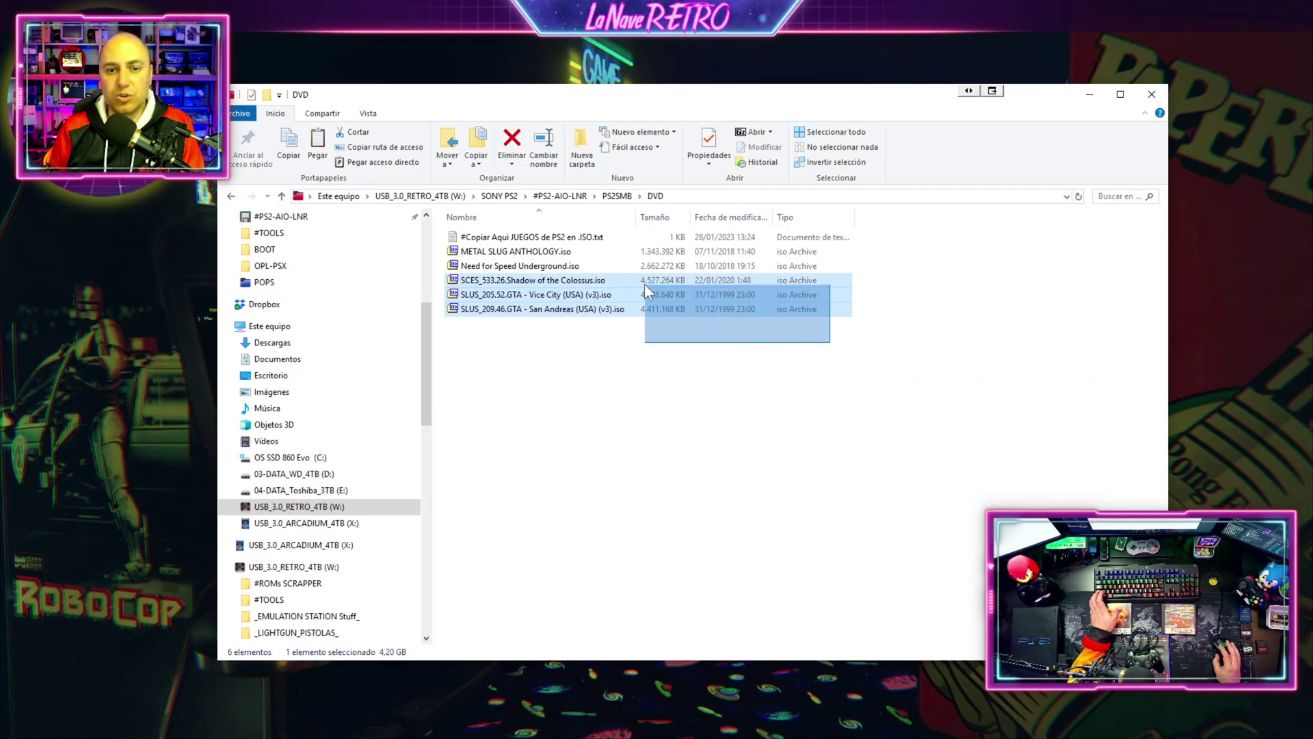
pyautogui.moveTo(644, 285); pyautogui.dragTo(644, 285)
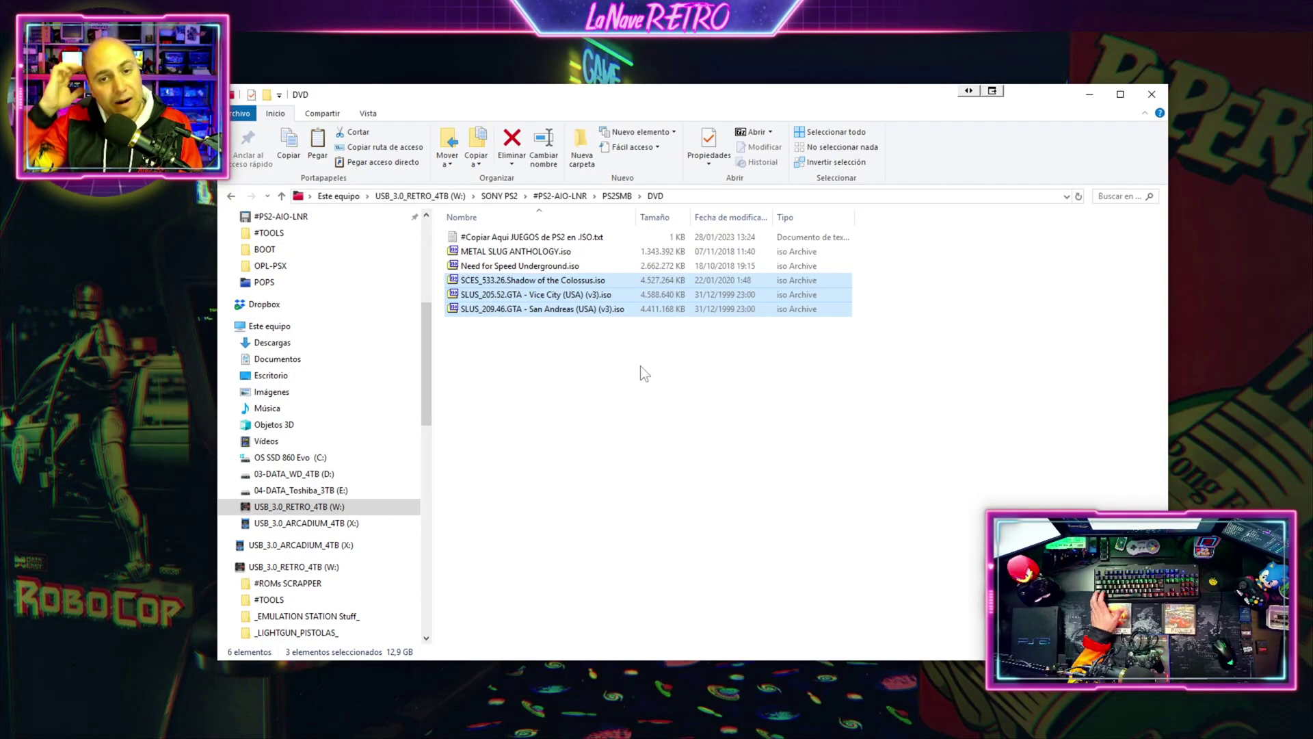
pyautogui.click(575, 282)
pyautogui.click(568, 310)
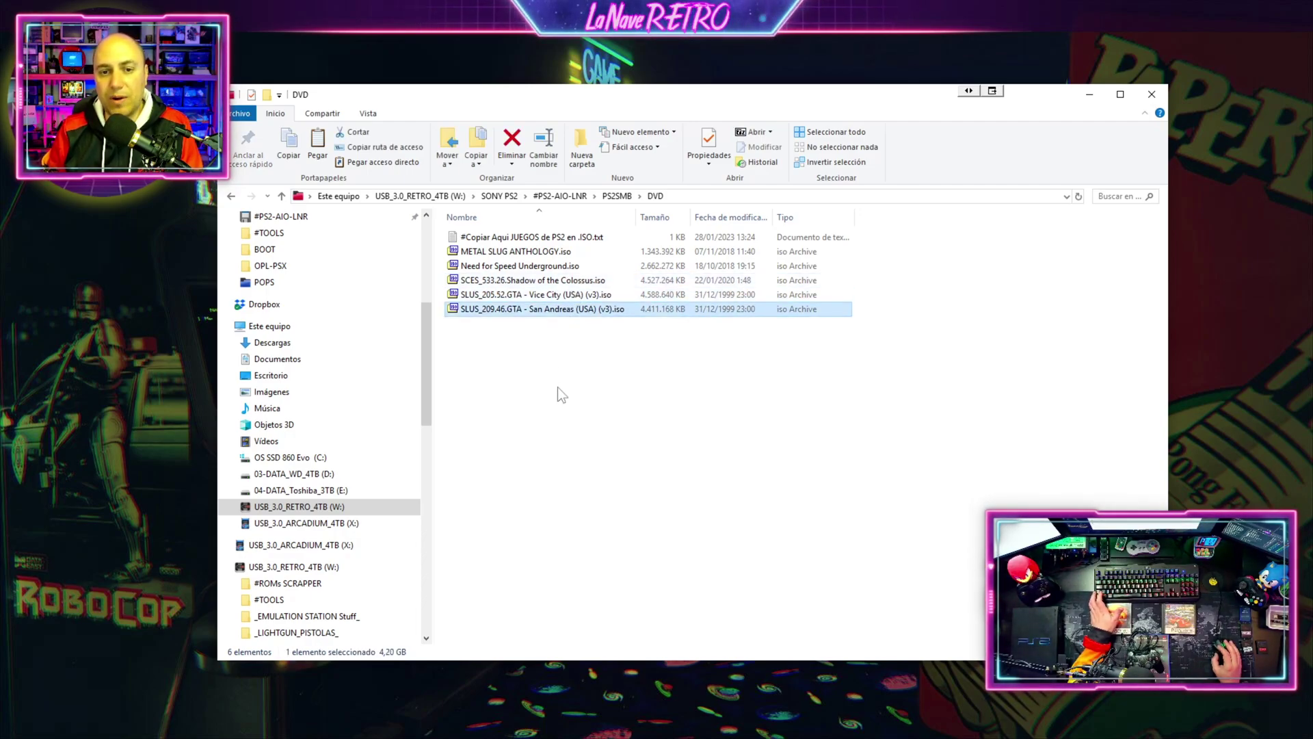
pyautogui.moveTo(555, 335); pyautogui.dragTo(532, 281)
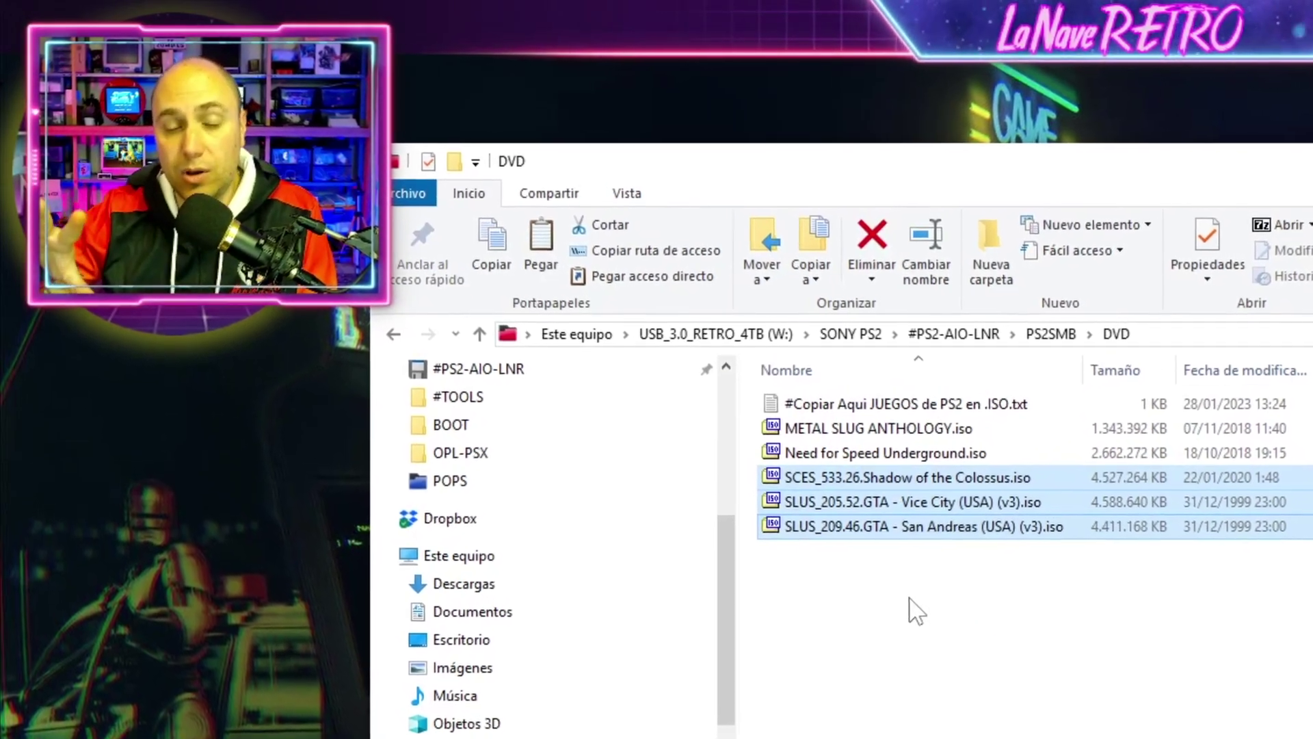
pyautogui.click(917, 611)
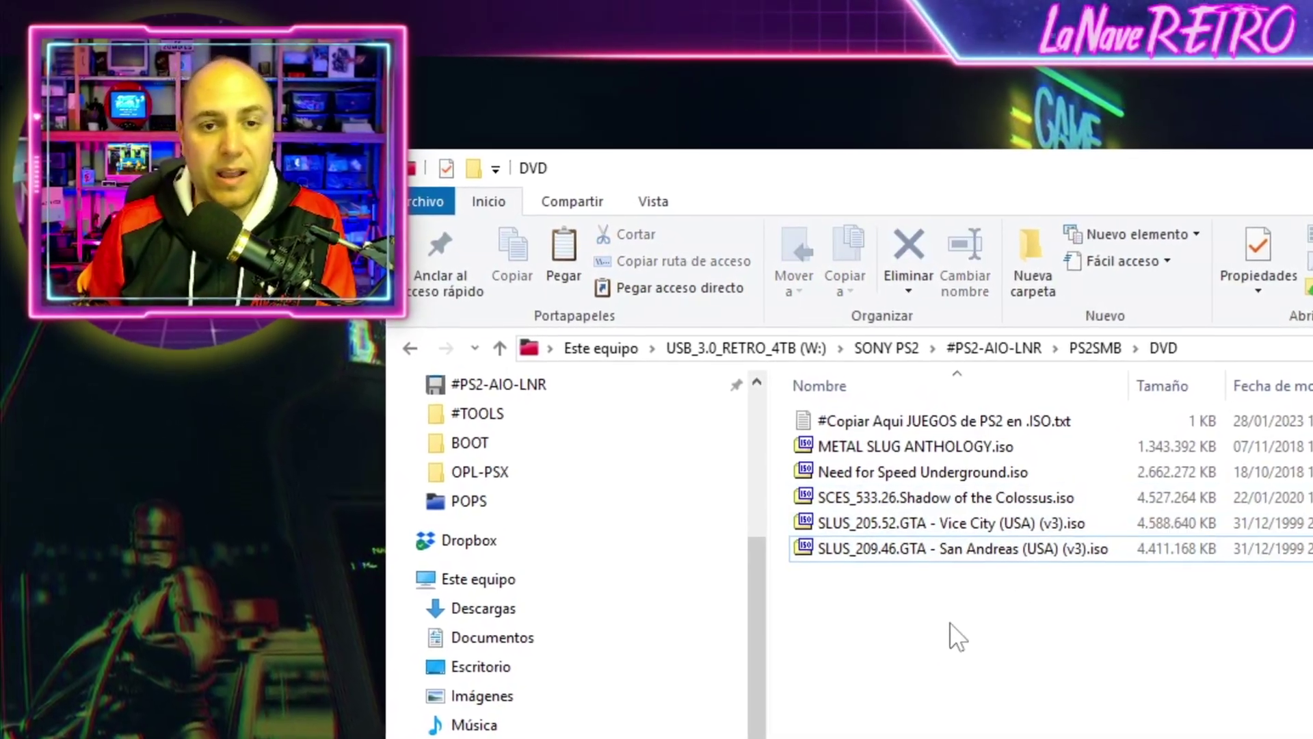
# - Open the USBUTIL v2.2 rev1.0 folder inside #PS2-AIO-LNR\#TOOLS and select USBUtil v2.2 rev1.0.exe
pyautogui.click(577, 200)
pyautogui.click(765, 327)
pyautogui.click(526, 299)
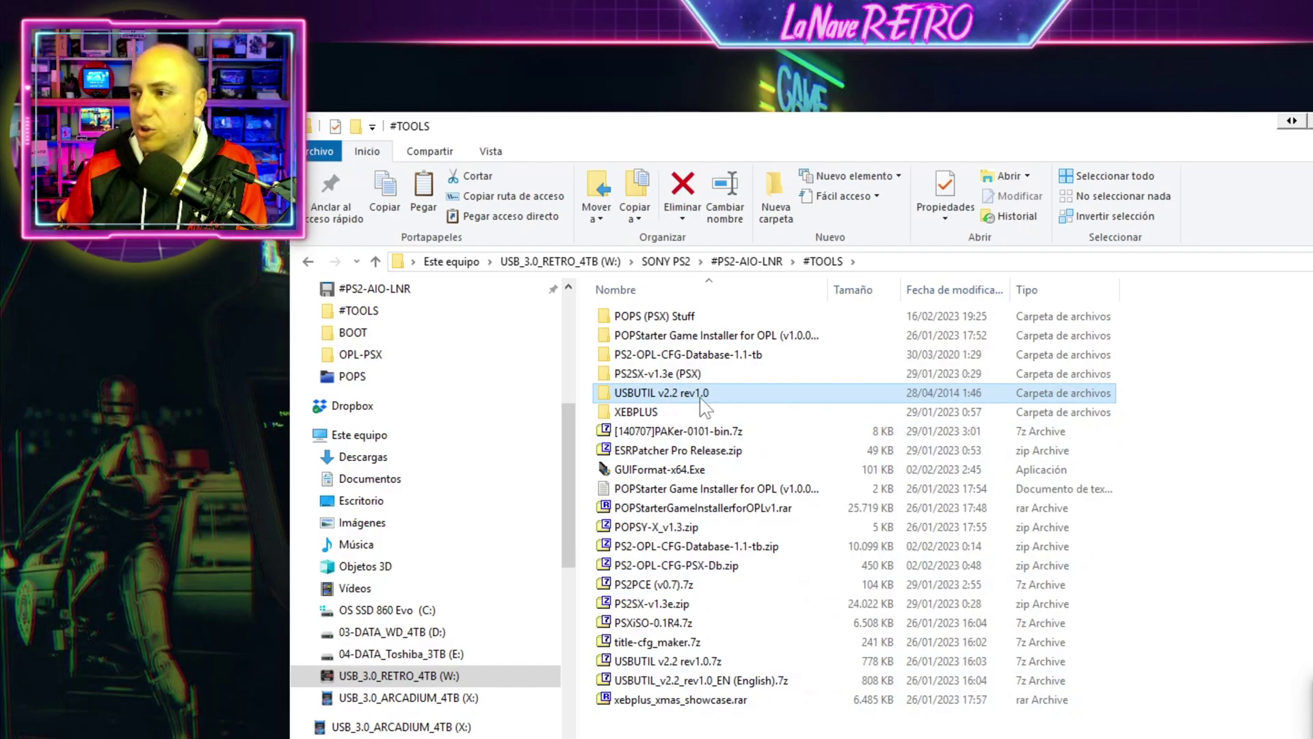
pyautogui.doubleClick(701, 399)
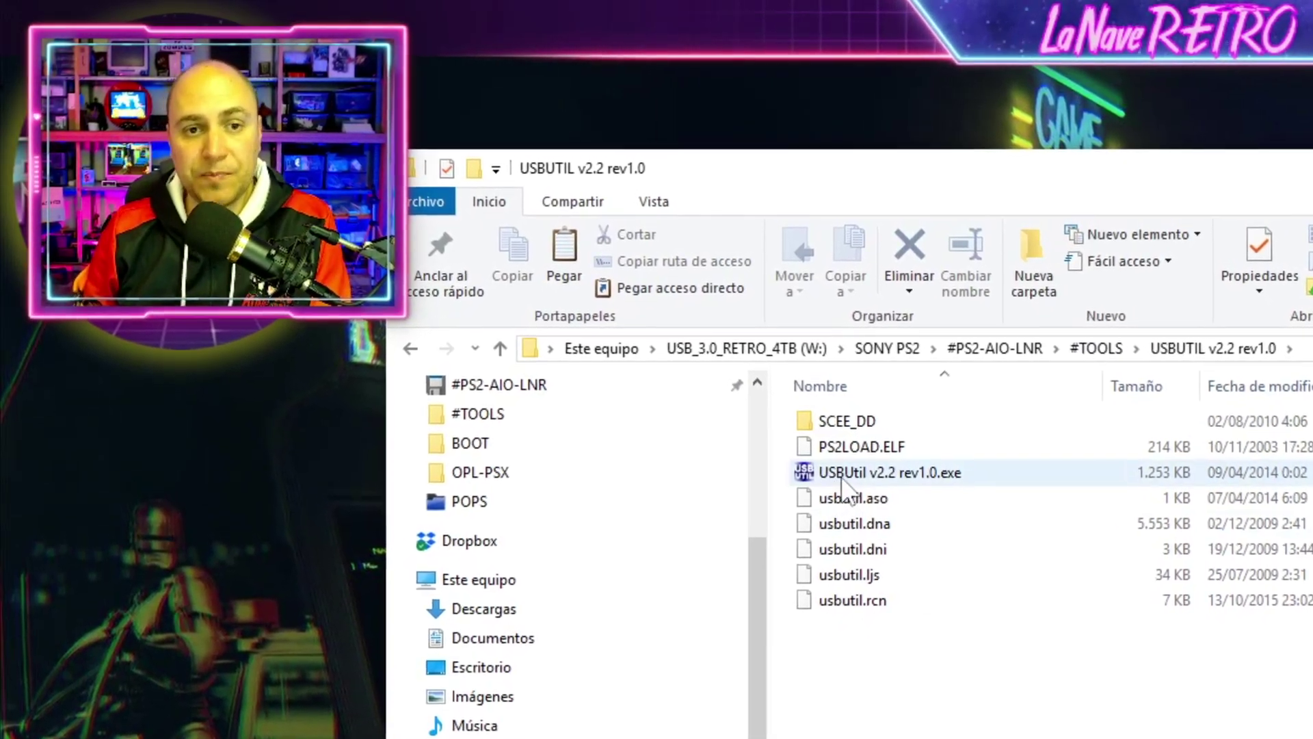
pyautogui.click(843, 481)
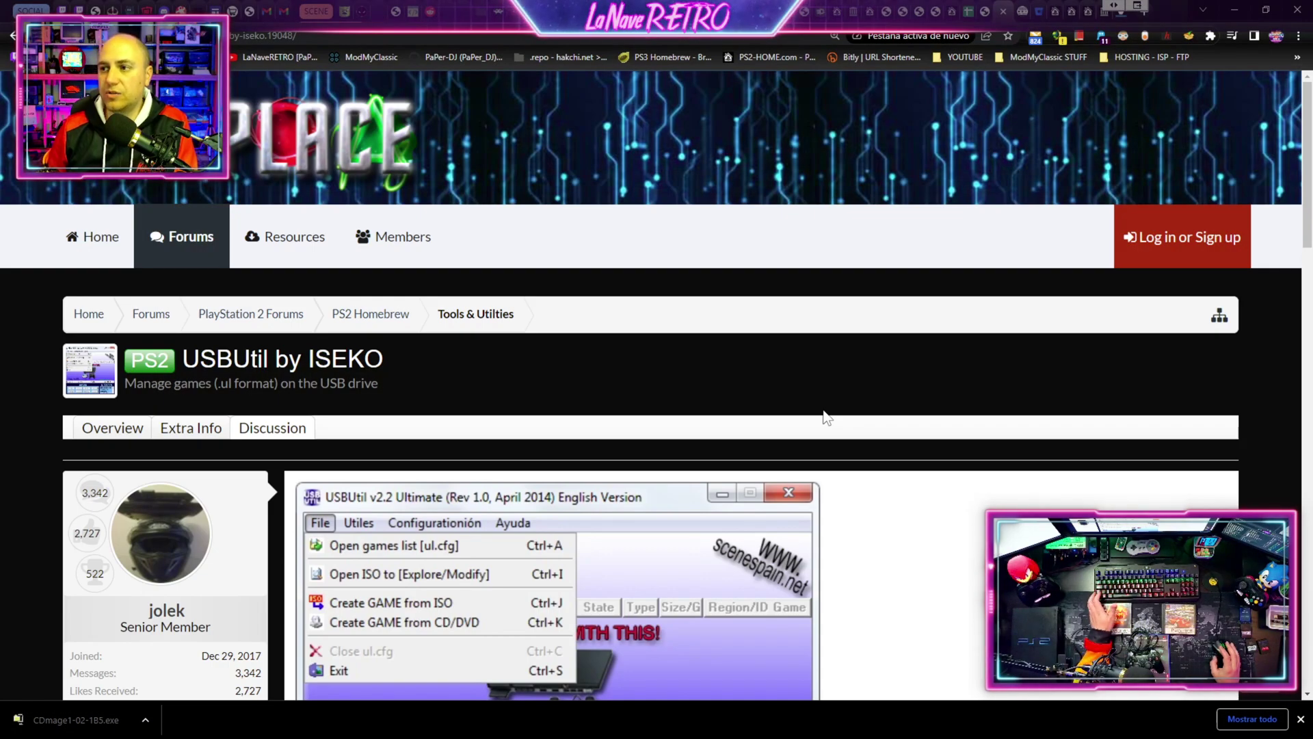
# - Examine the USBUtil forum page in the browser for its description, English and Spanish download links and attached files
pyautogui.scroll(-1, 576, 377)
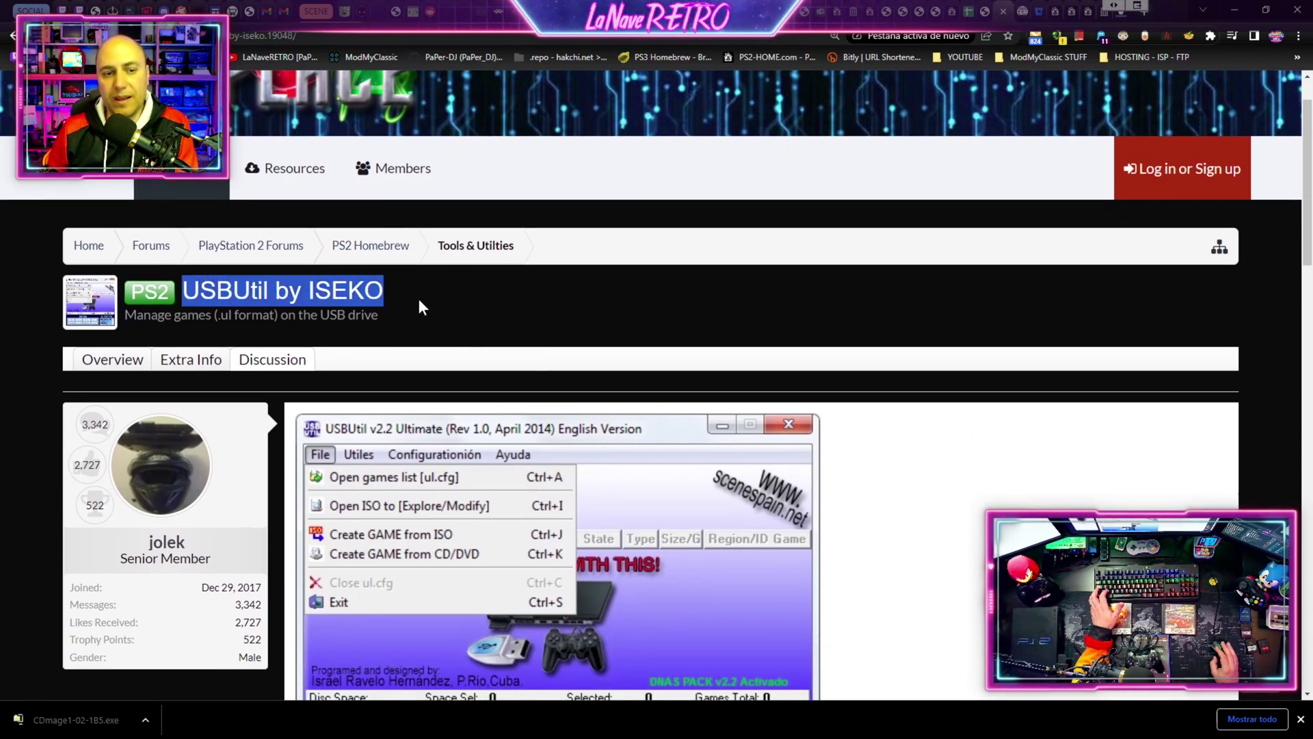
pyautogui.click(455, 305)
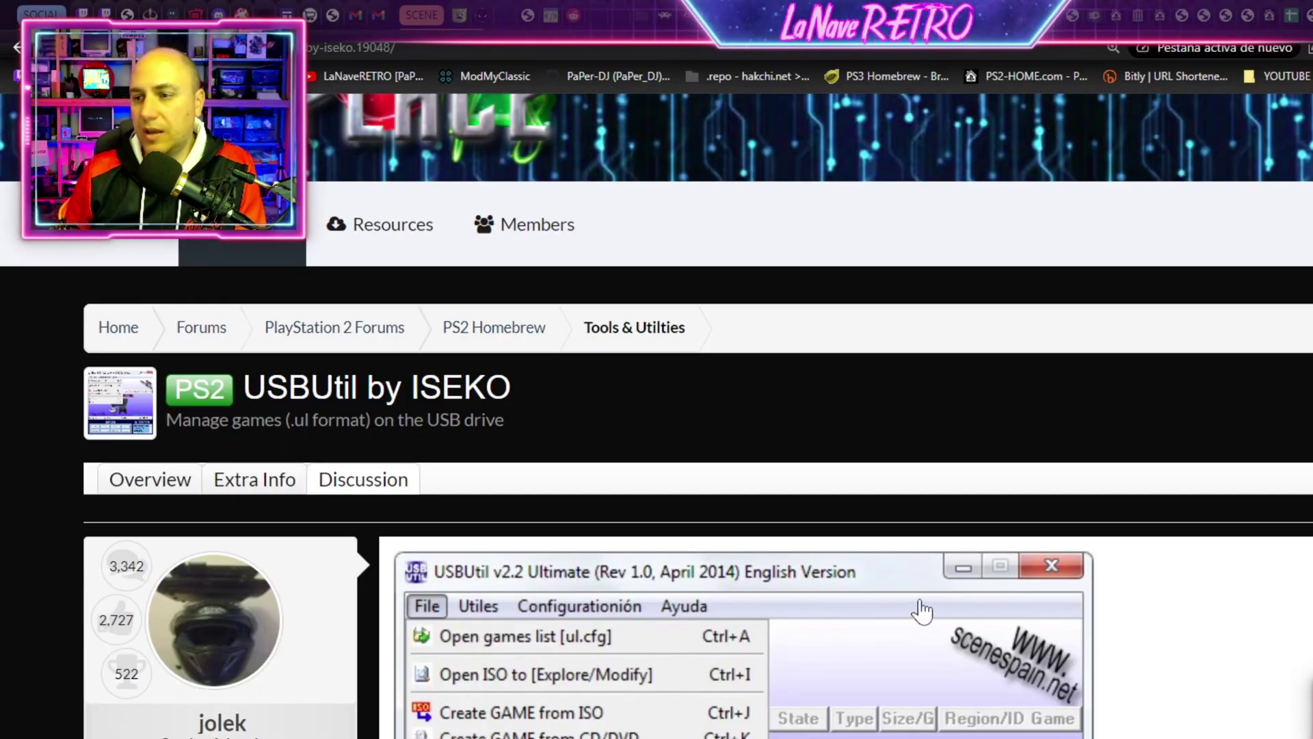
pyautogui.scroll(-6, 921, 611)
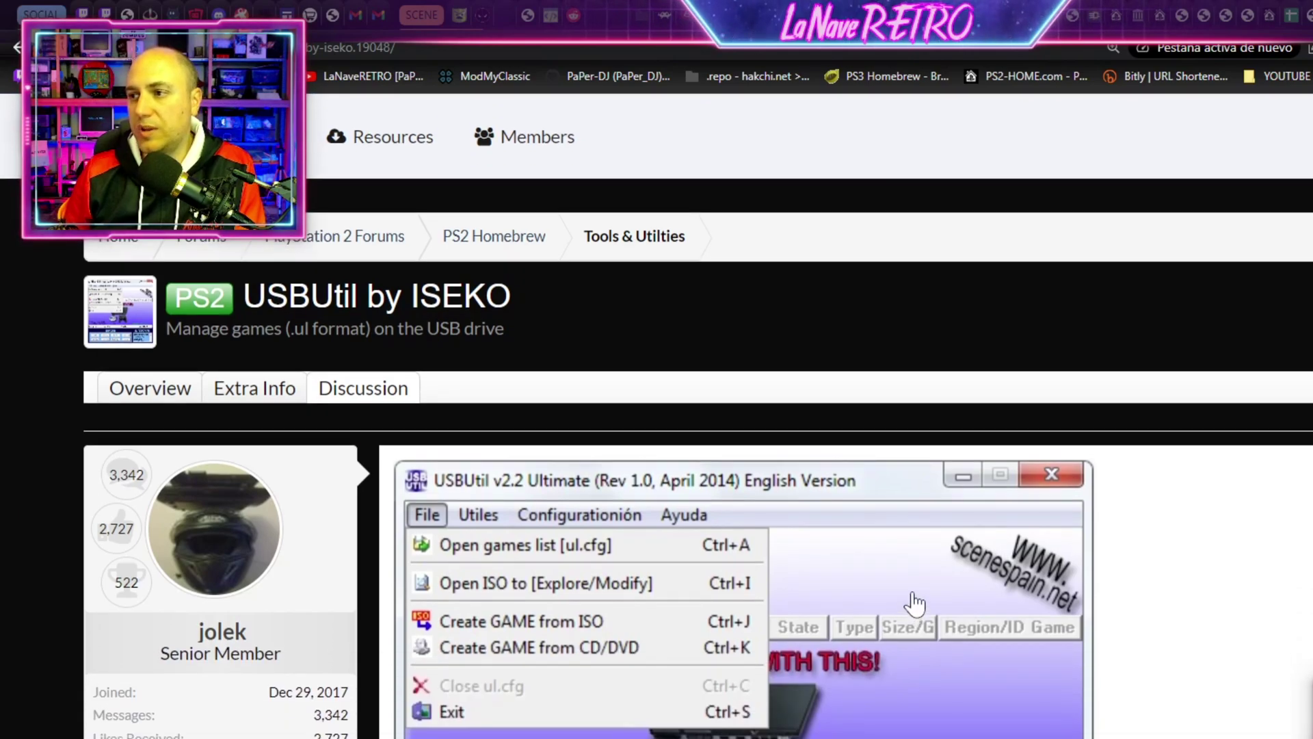
pyautogui.scroll(-2, 911, 605)
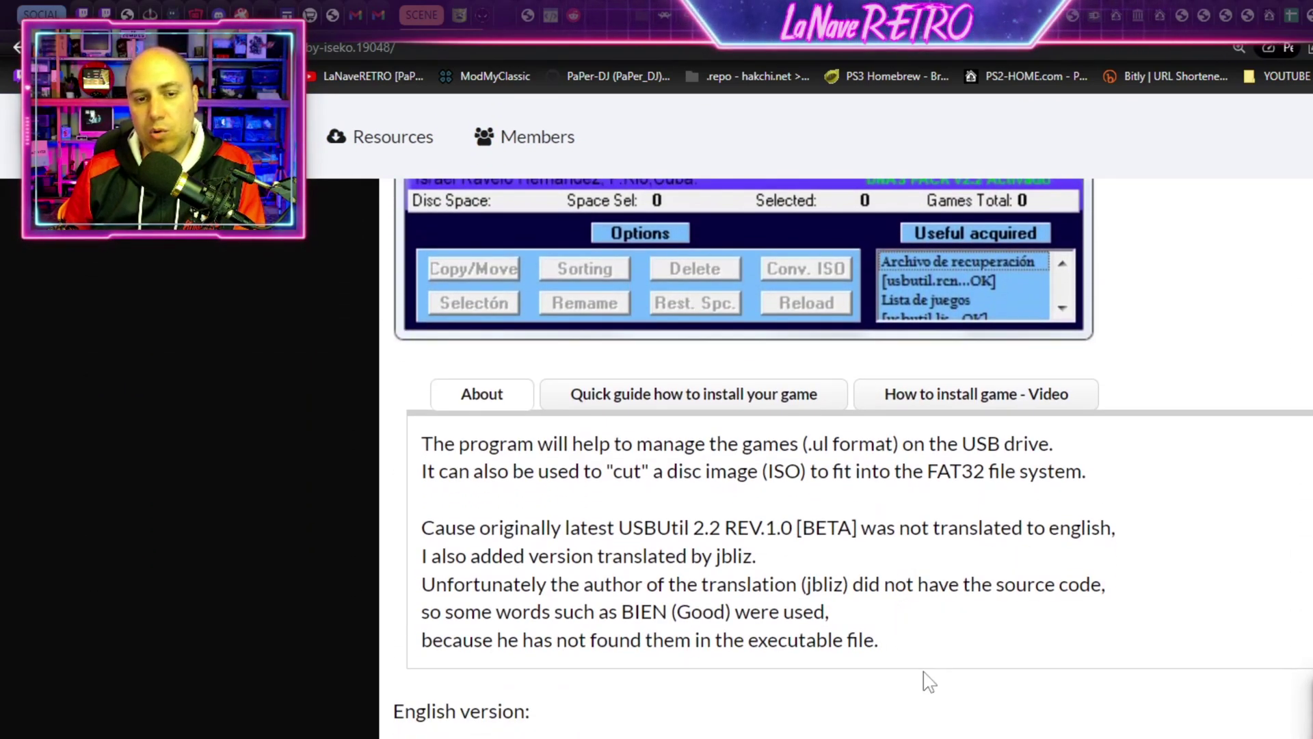
pyautogui.scroll(-4, 961, 616)
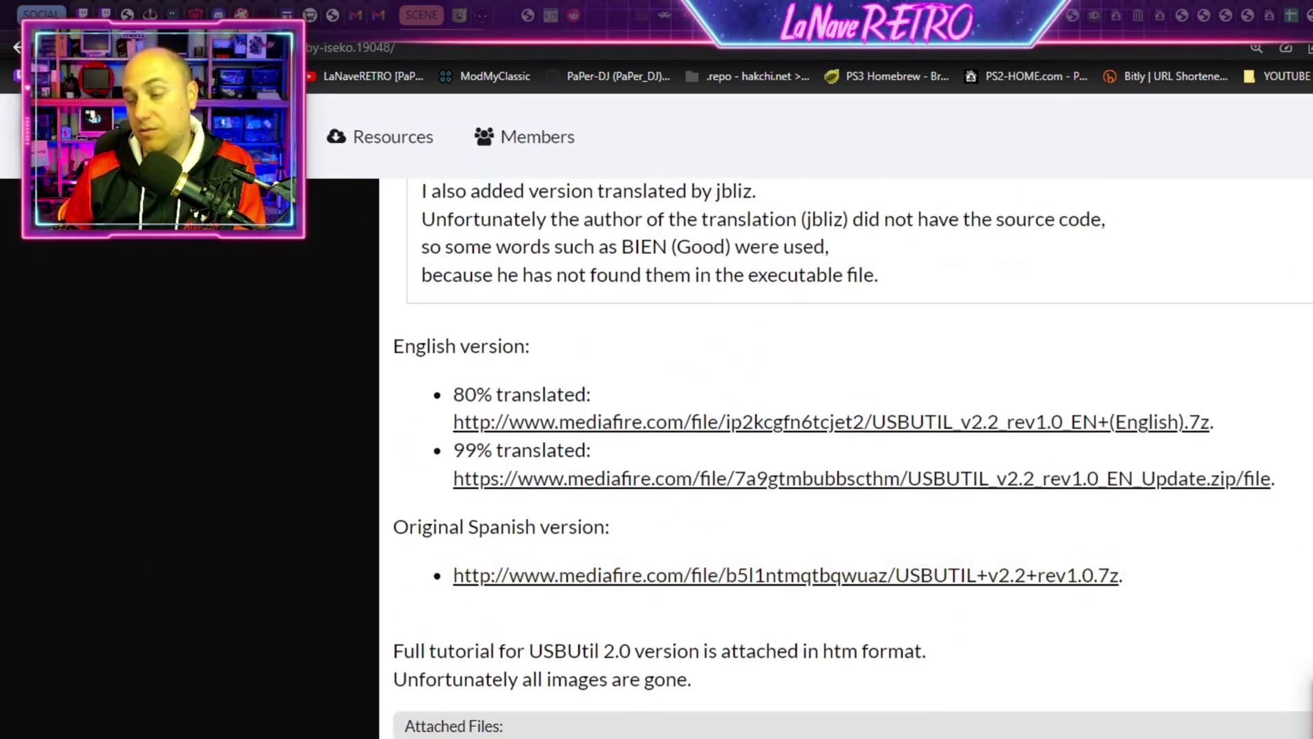
pyautogui.scroll(-2, 847, 459)
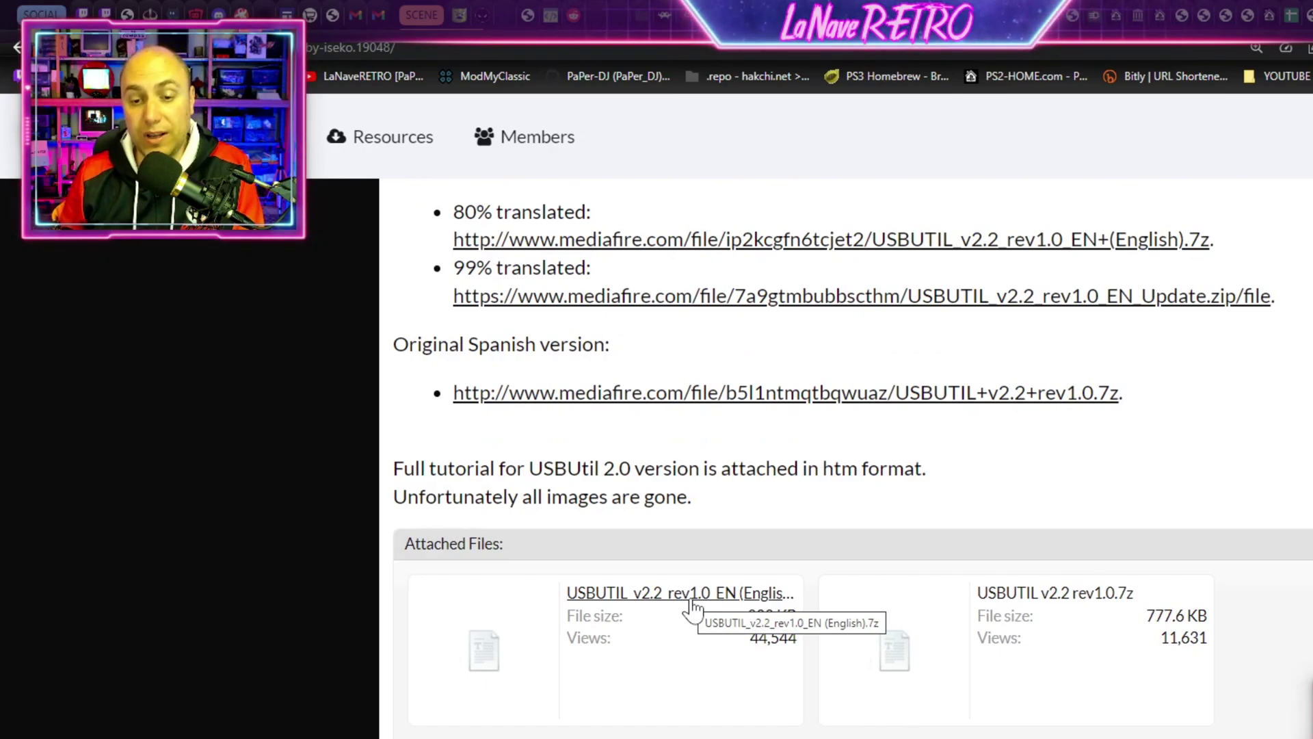
pyautogui.scroll(-2, 846, 458)
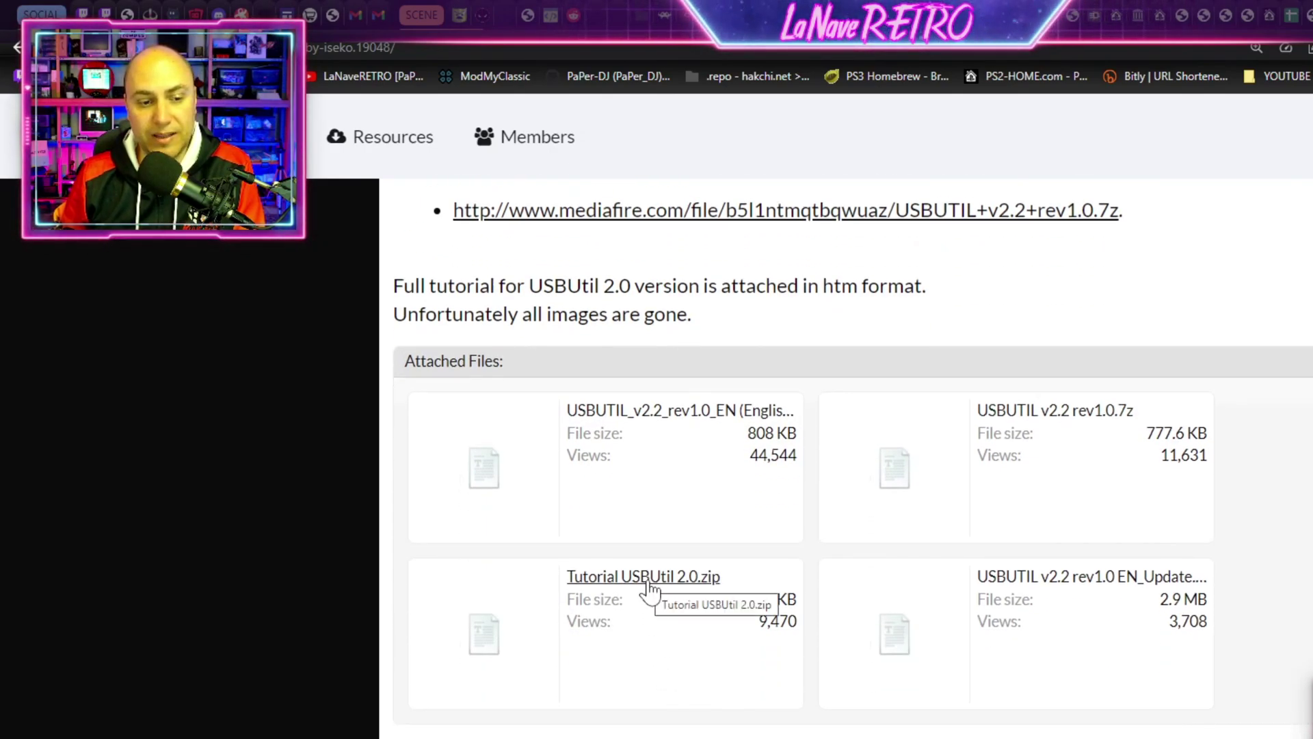
pyautogui.scroll(8, 1163, 689)
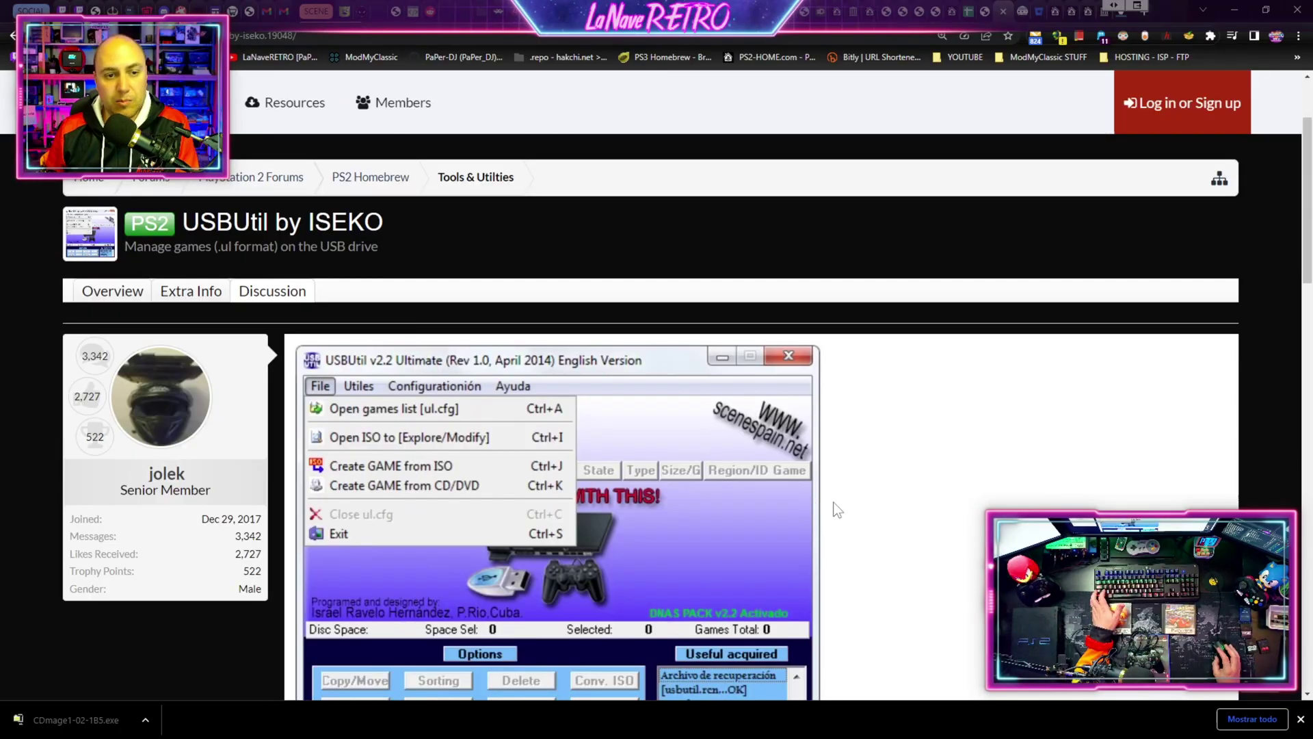
pyautogui.click(1234, 9)
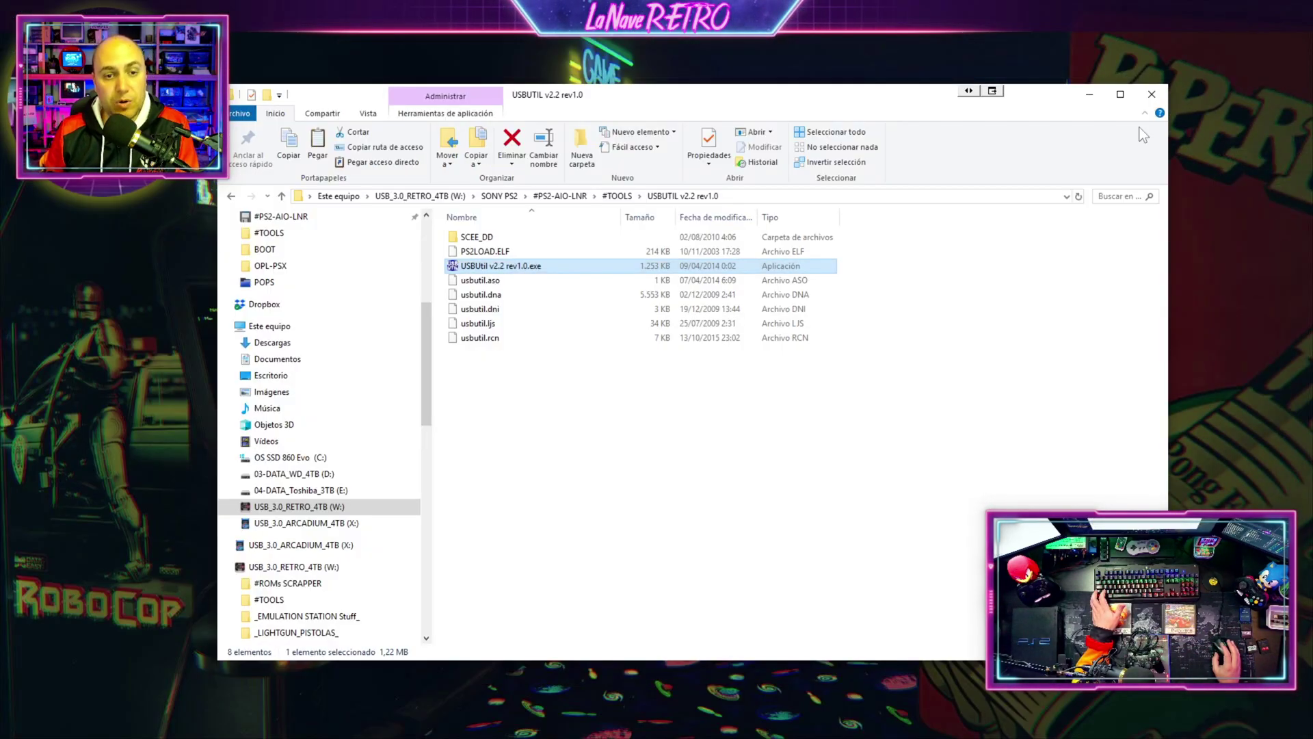
# - Launch USBUtil v2.2 rev1.0.exe, dismiss its welcome notice and move its window clear of the file list
pyautogui.doubleClick(504, 266)
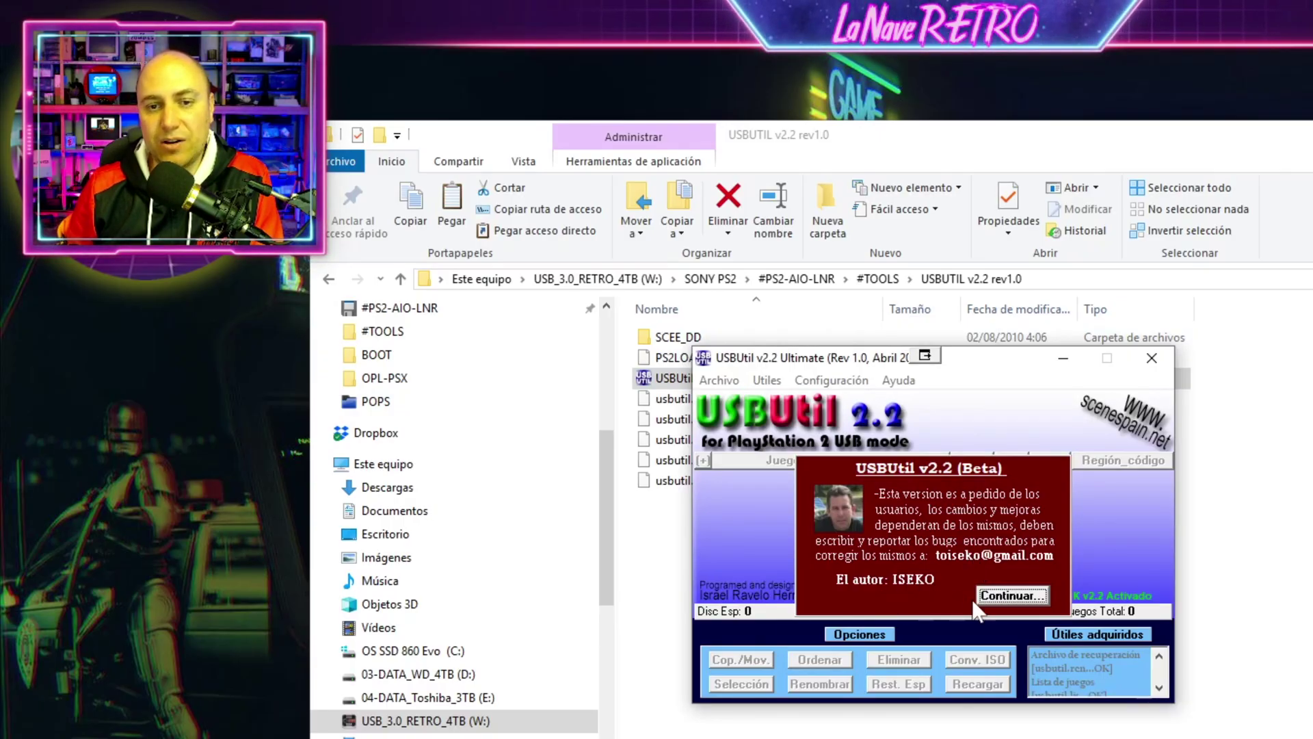
pyautogui.click(1030, 597)
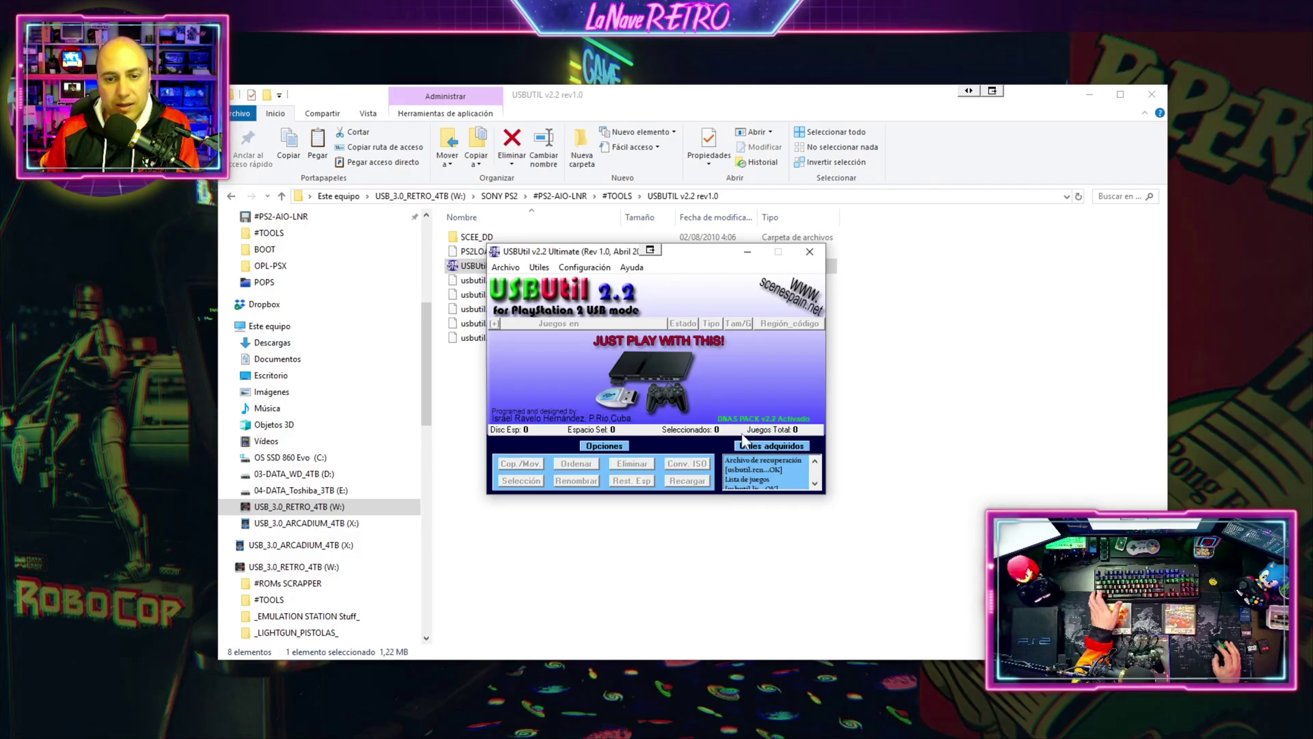
pyautogui.moveTo(670, 251); pyautogui.dragTo(1089, 239)
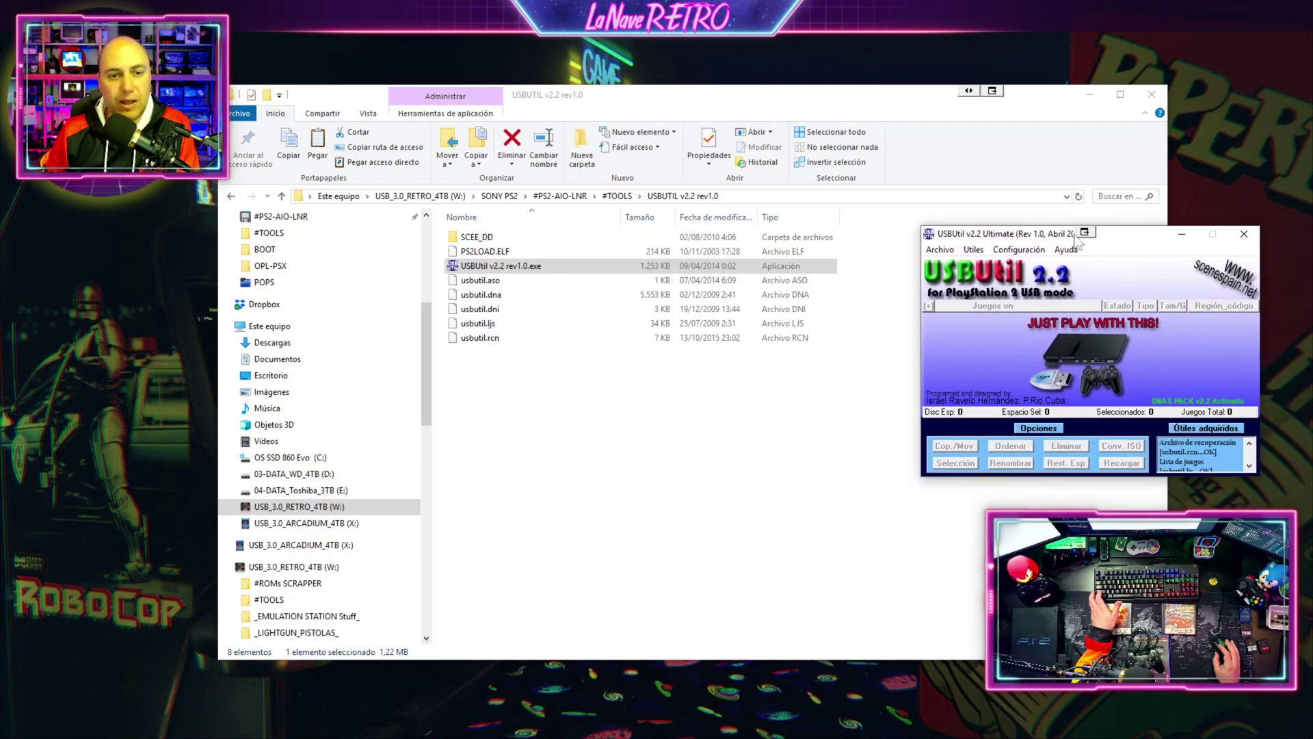
# - Open the #PS2-AIO-LNR\PS2SMB\DVD folder and place the USBUtil window over the empty area below its ISO files
pyautogui.click(577, 196)
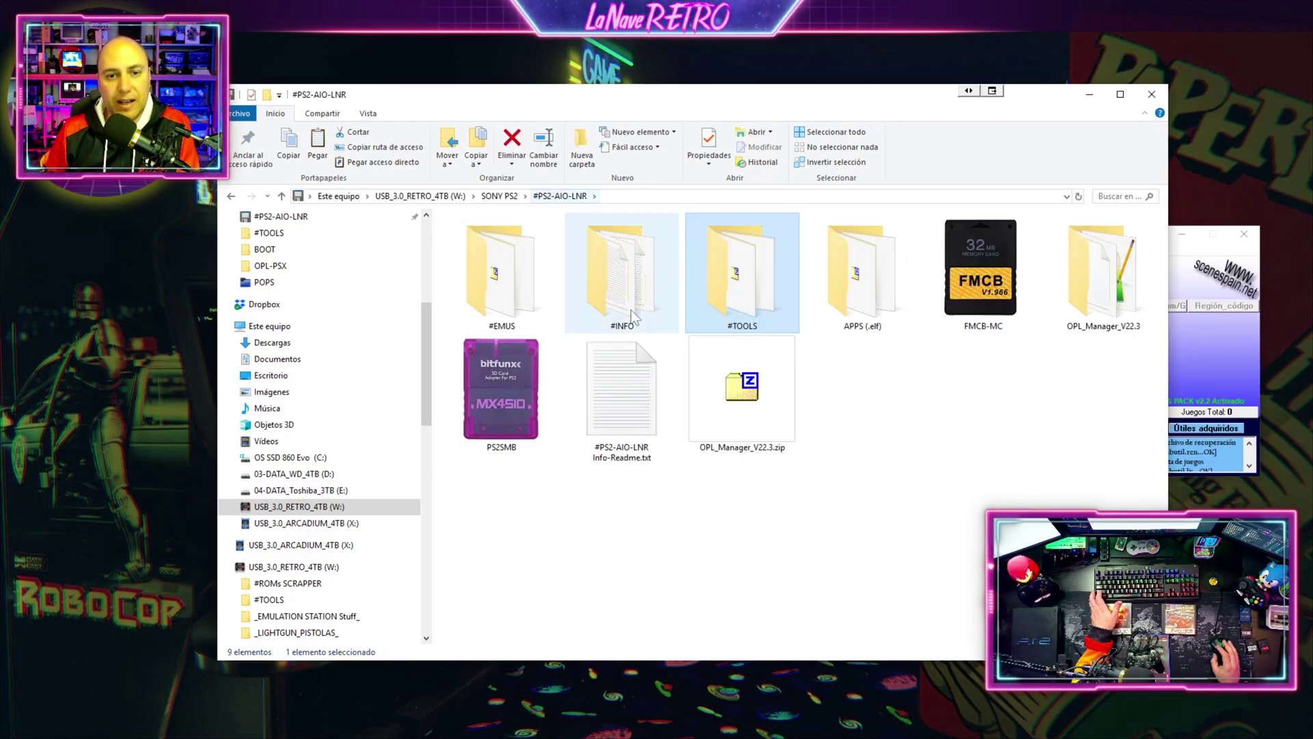
pyautogui.doubleClick(523, 413)
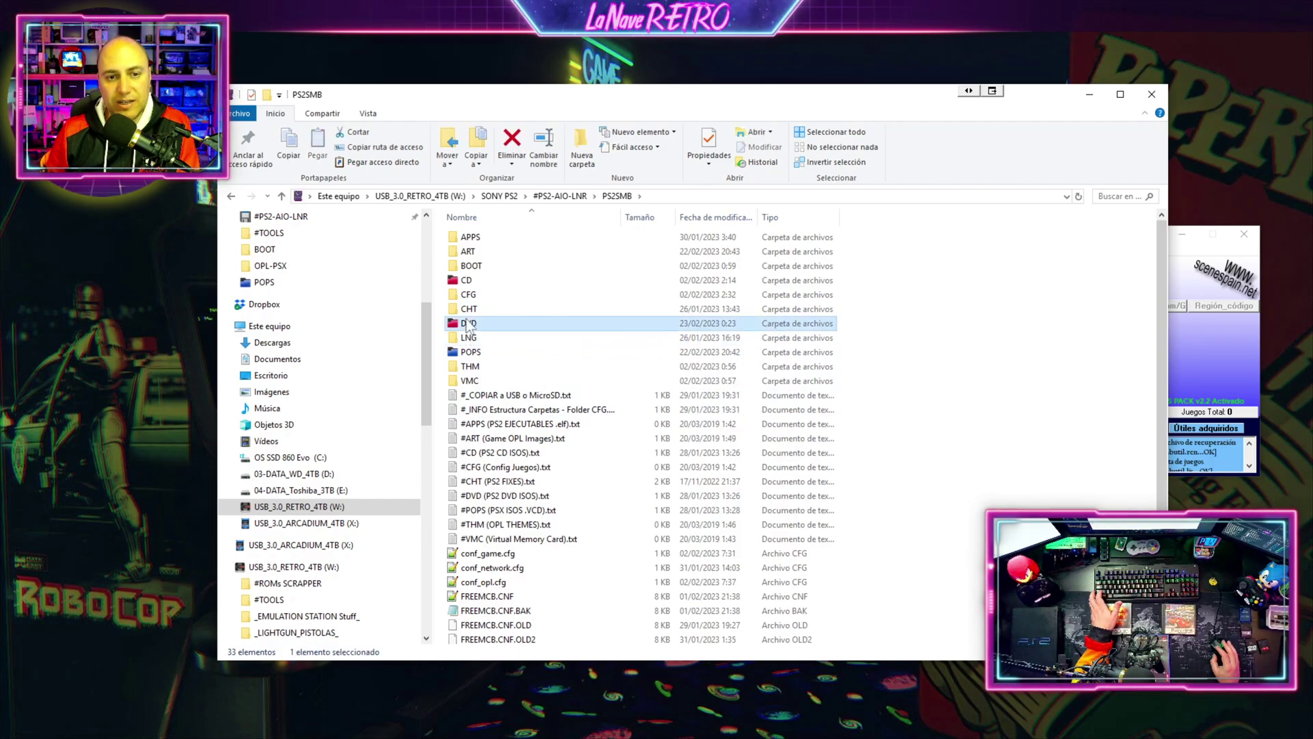
pyautogui.doubleClick(514, 324)
pyautogui.click(1189, 279)
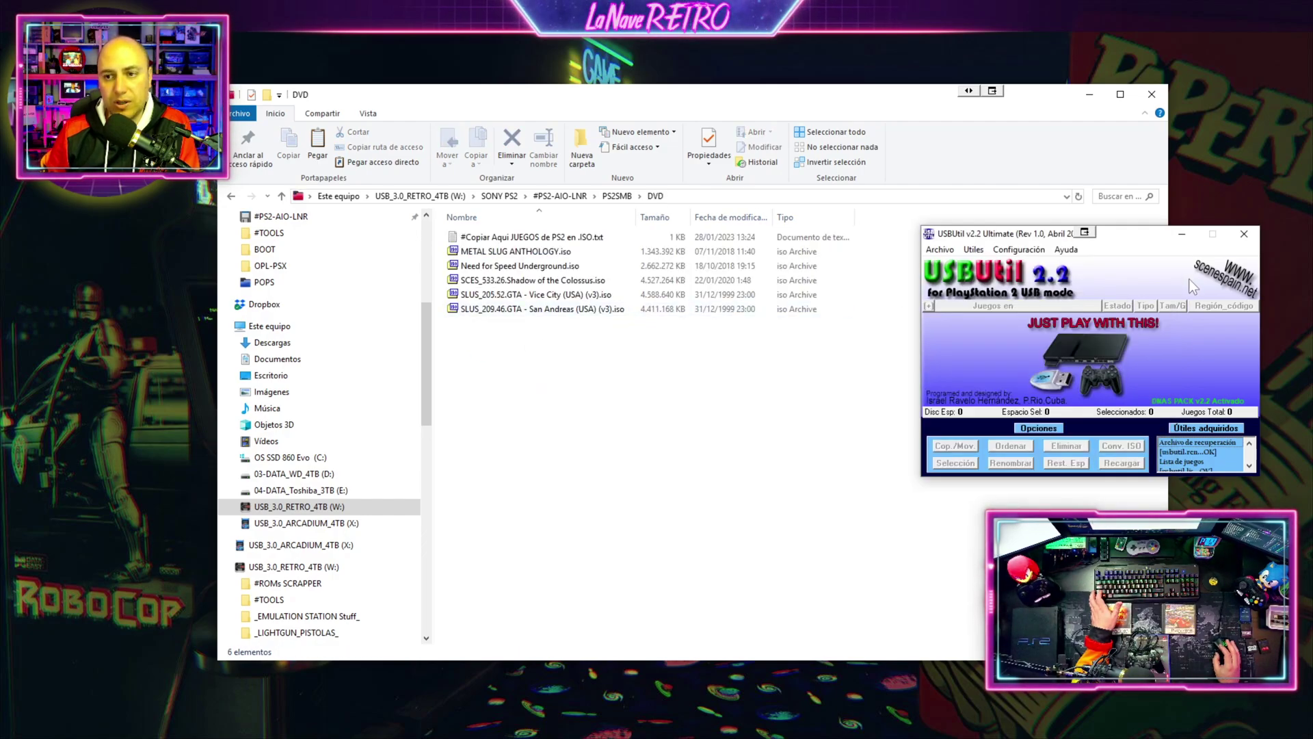
pyautogui.moveTo(1012, 233); pyautogui.dragTo(641, 346)
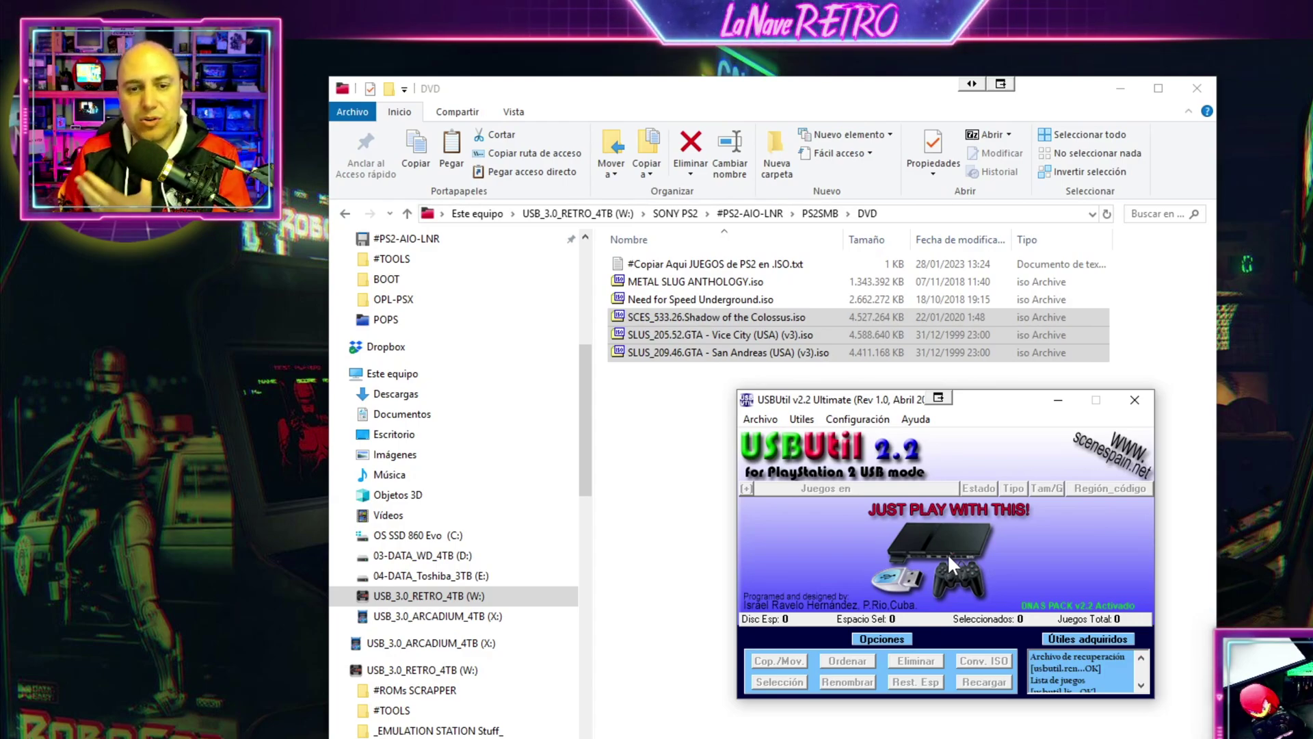
# - Open USBUtil's Crear juego desde ISO dialog and check the full path of the DVD folder in File Explorer
pyautogui.click(764, 419)
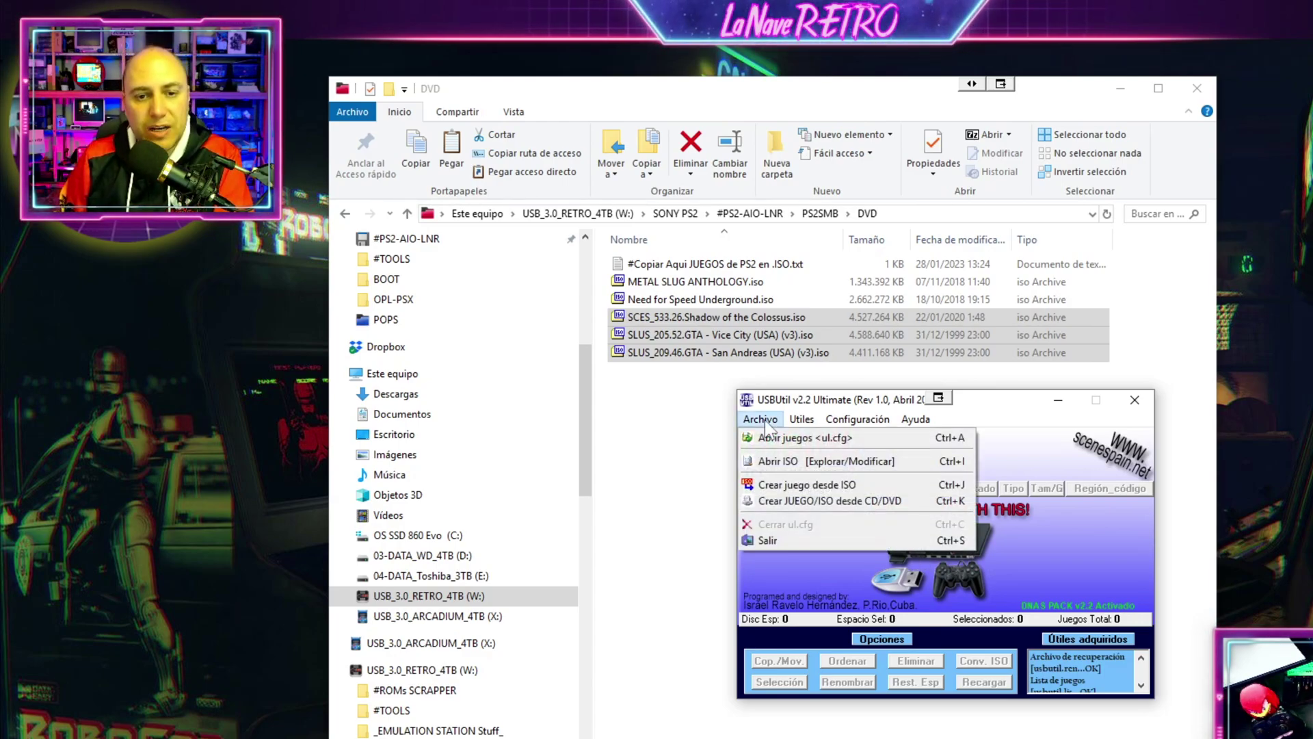
pyautogui.click(948, 491)
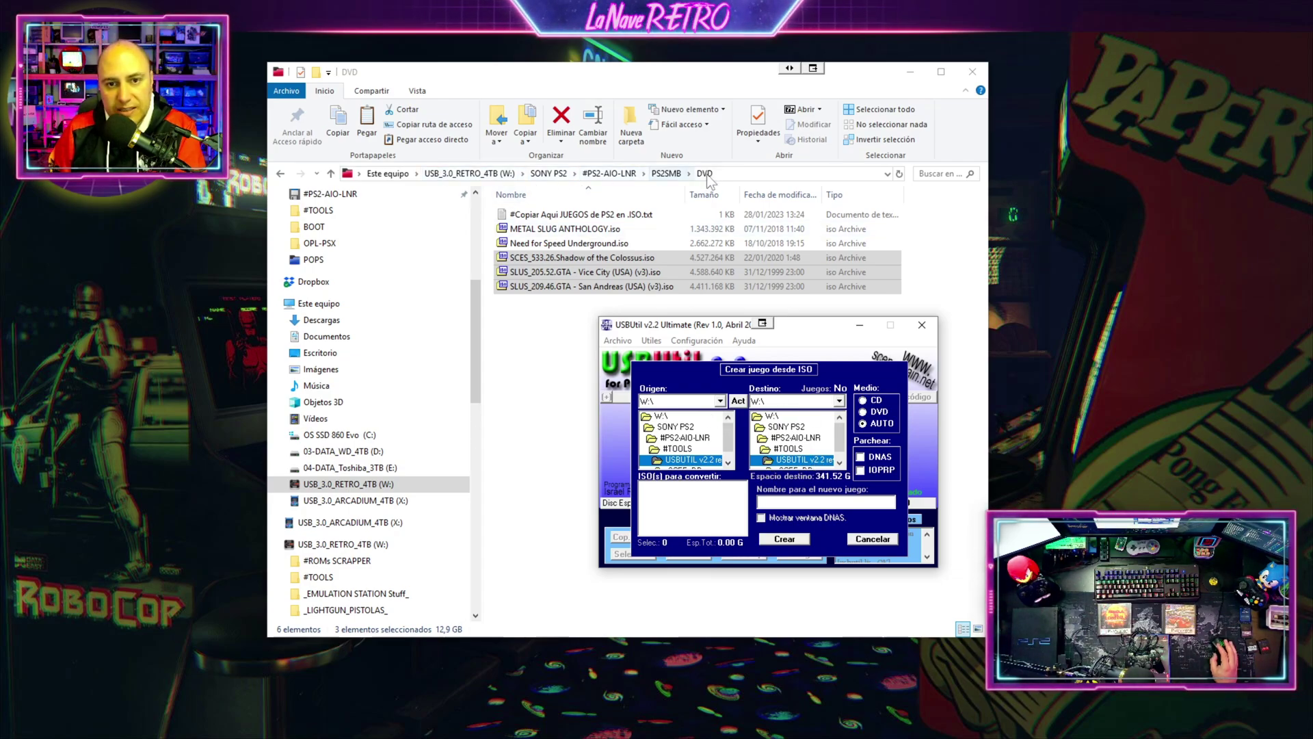
pyautogui.click(742, 174)
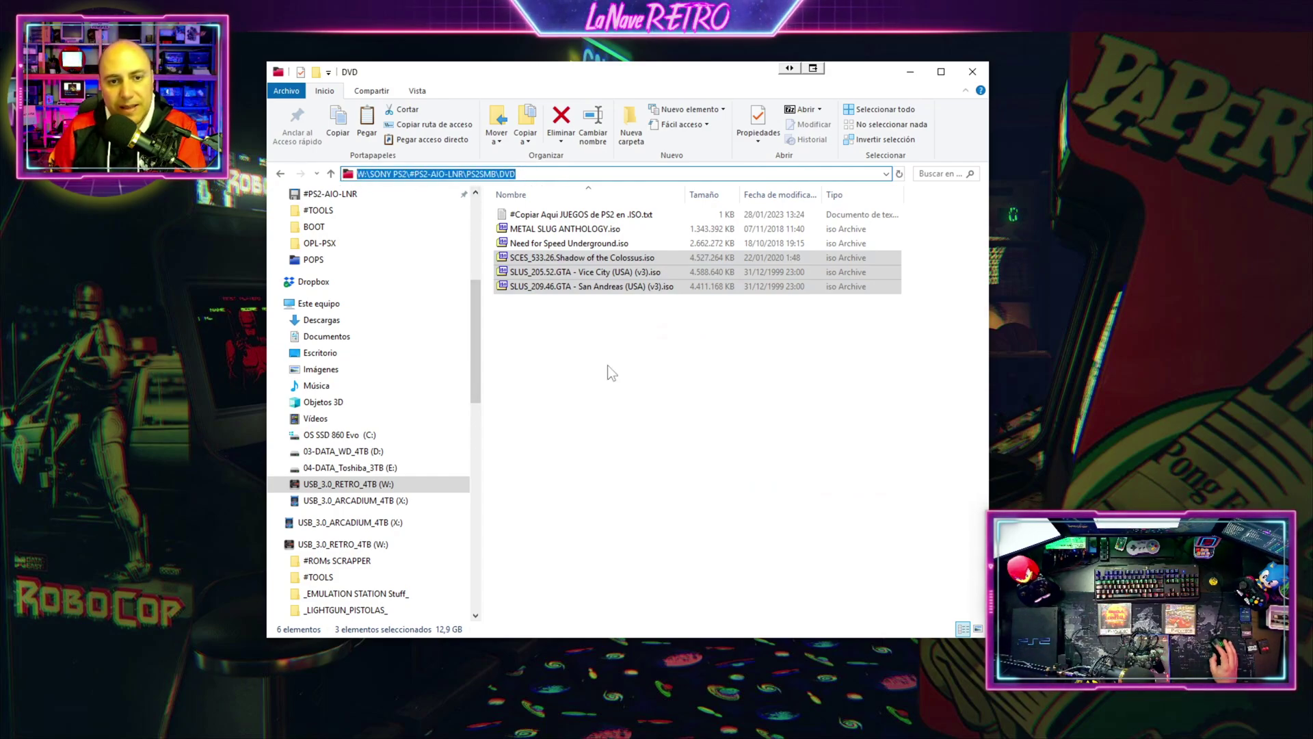
pyautogui.hotkey('alt', 'Tab')
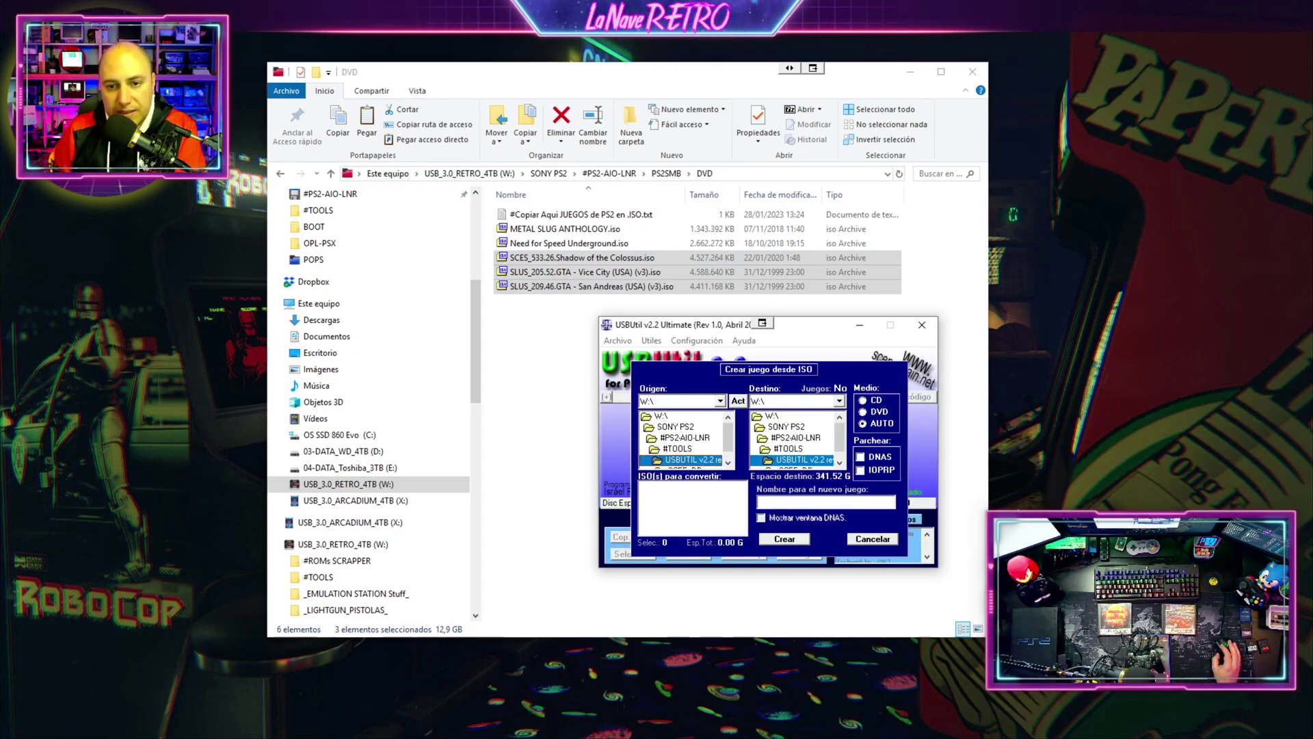
# - Set the source folder of the Crear juego desde ISO dialog to SONY PS2\#PS2-AIO-LNR\PS2SMB\DVD on drive W
pyautogui.click(840, 465)
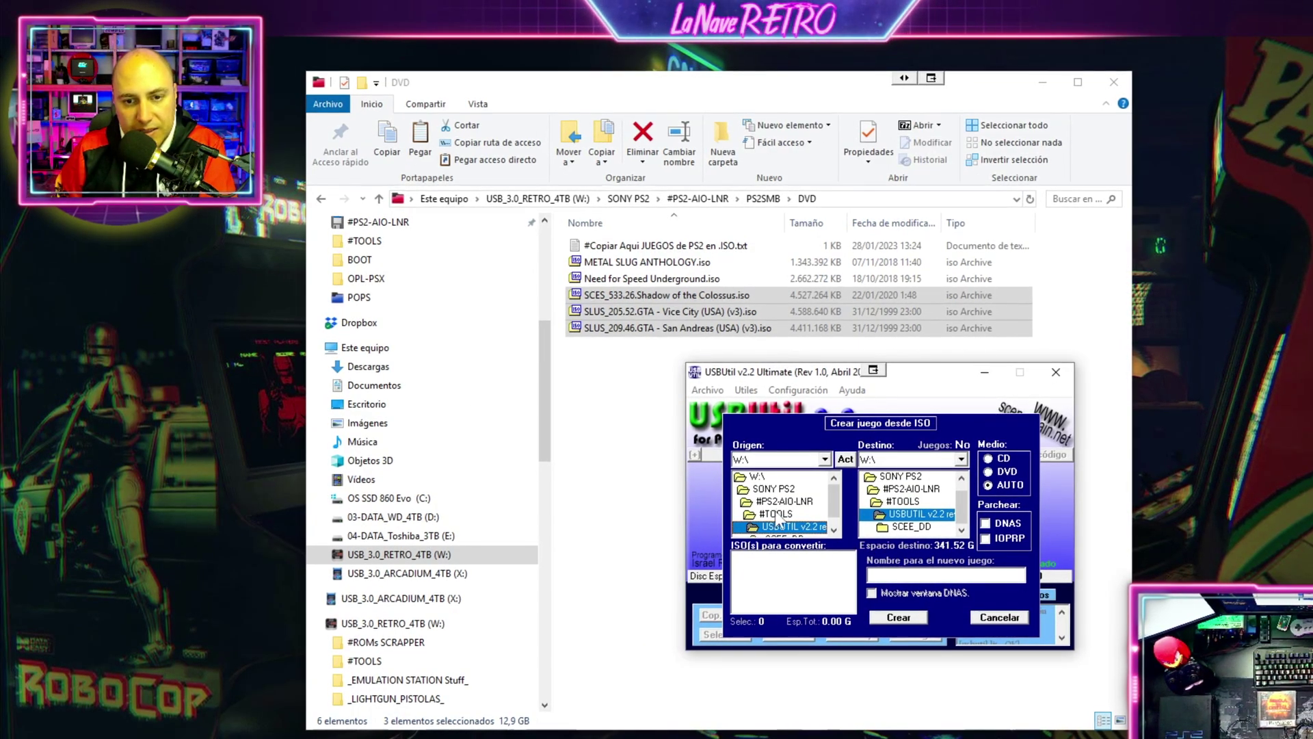
pyautogui.doubleClick(783, 502)
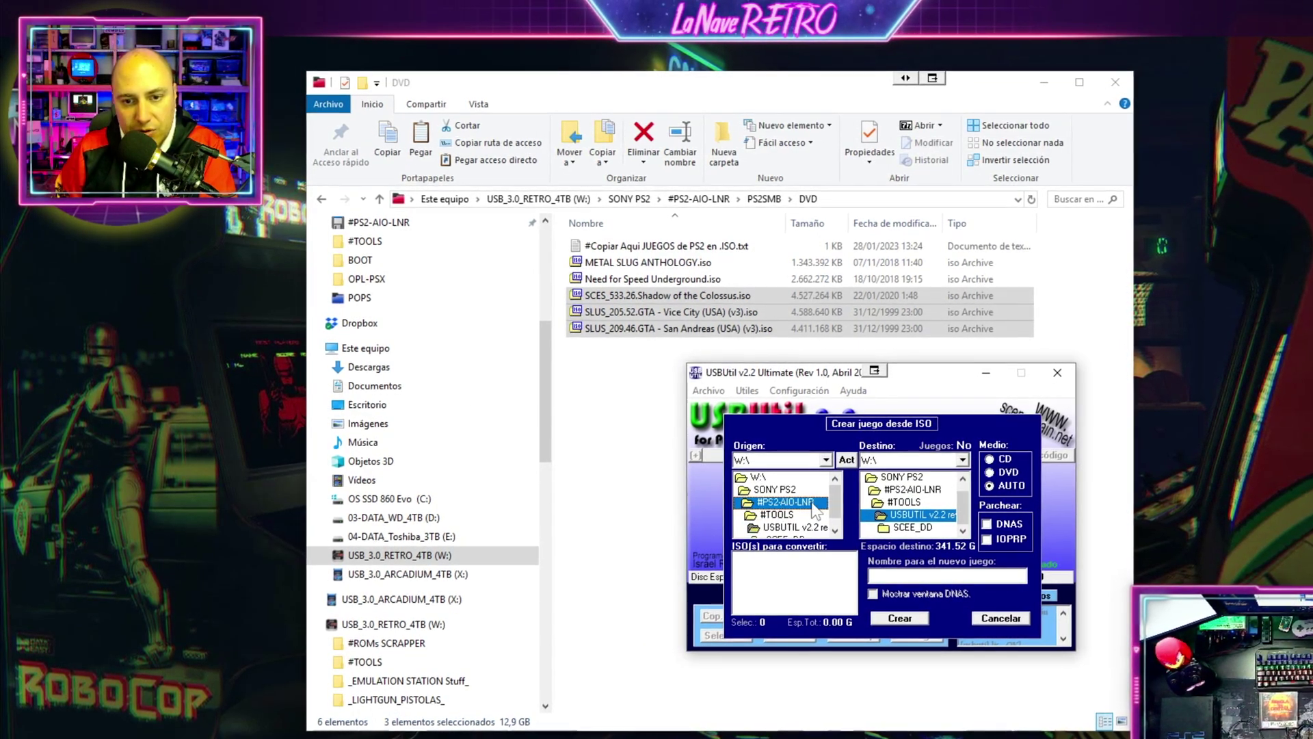
pyautogui.scroll(-2, 812, 513)
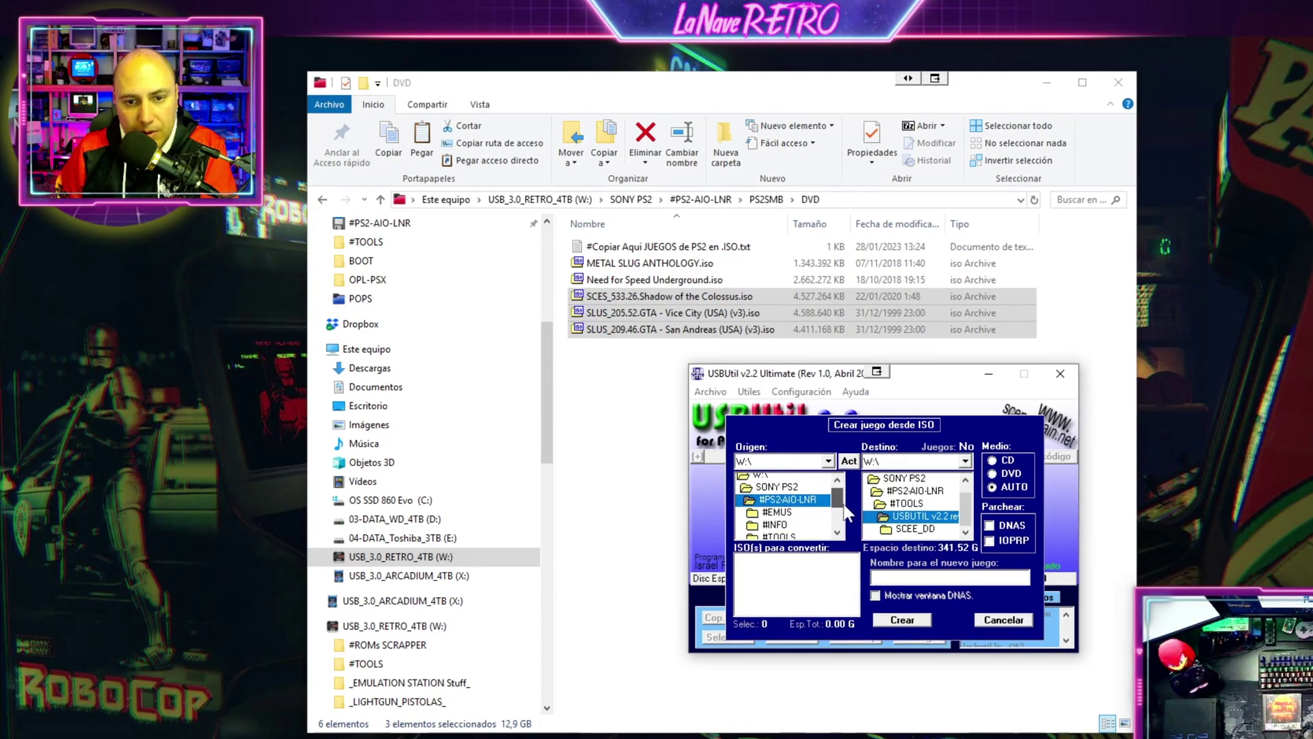
pyautogui.scroll(-1, 831, 523)
pyautogui.doubleClick(829, 528)
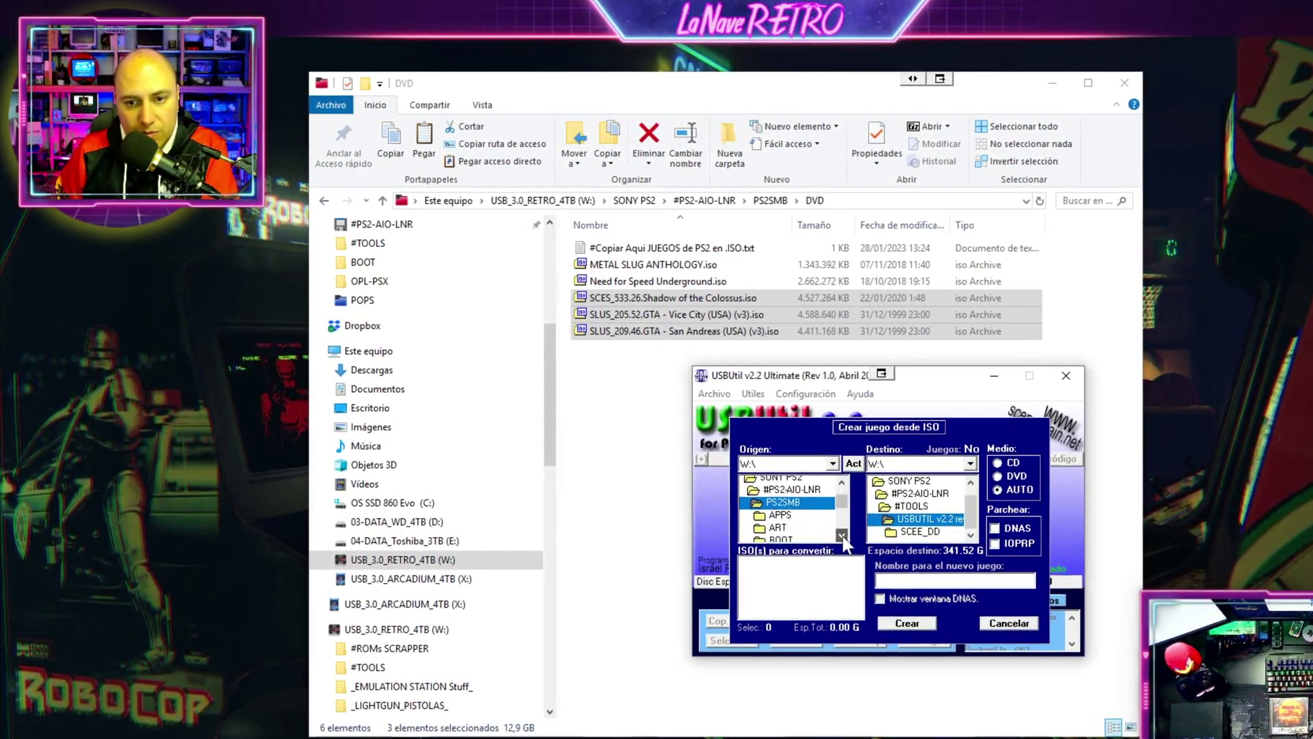
pyautogui.click(841, 534)
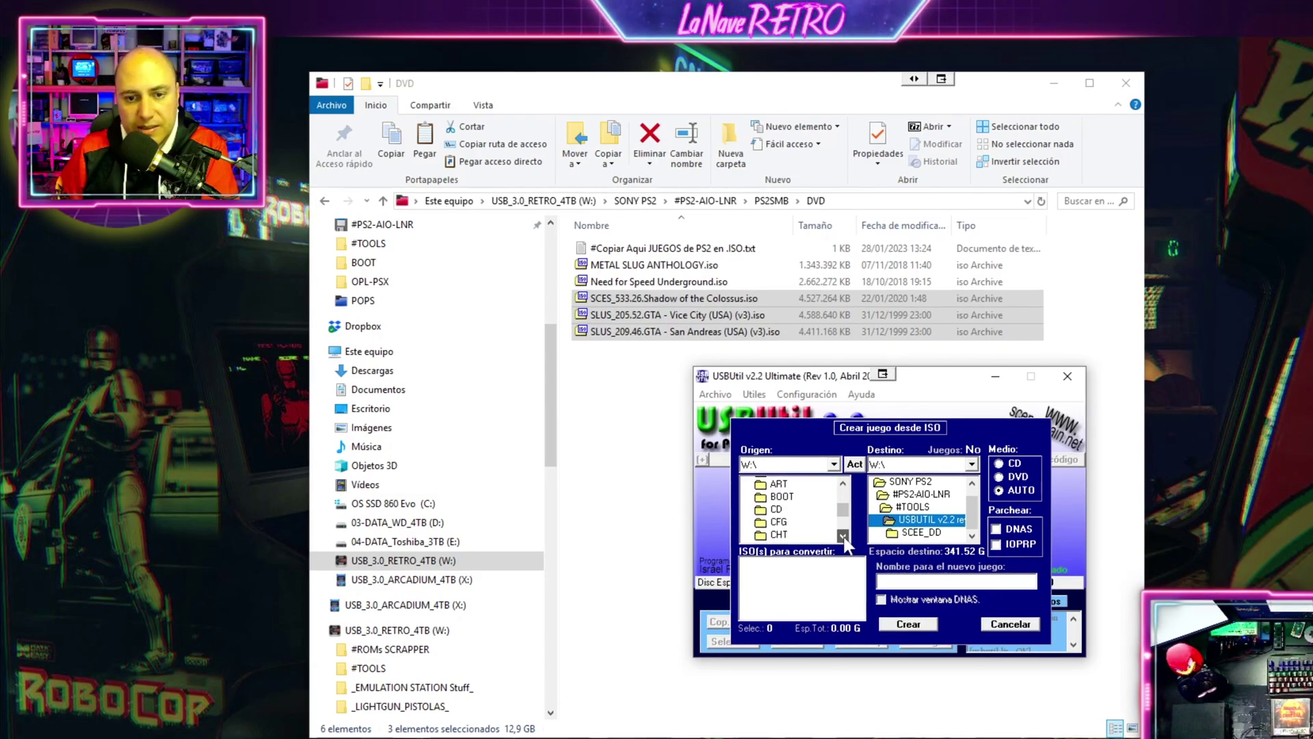
pyautogui.scroll(-2, 794, 513)
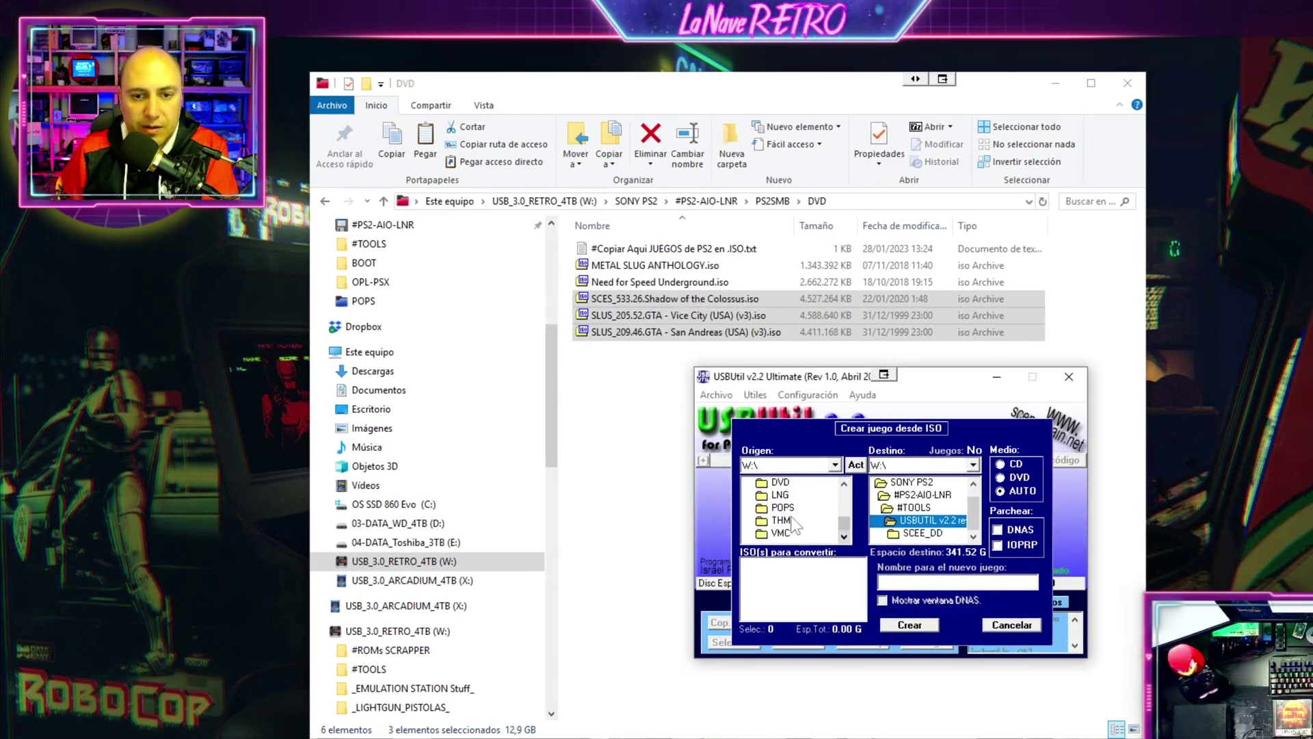
pyautogui.click(786, 483)
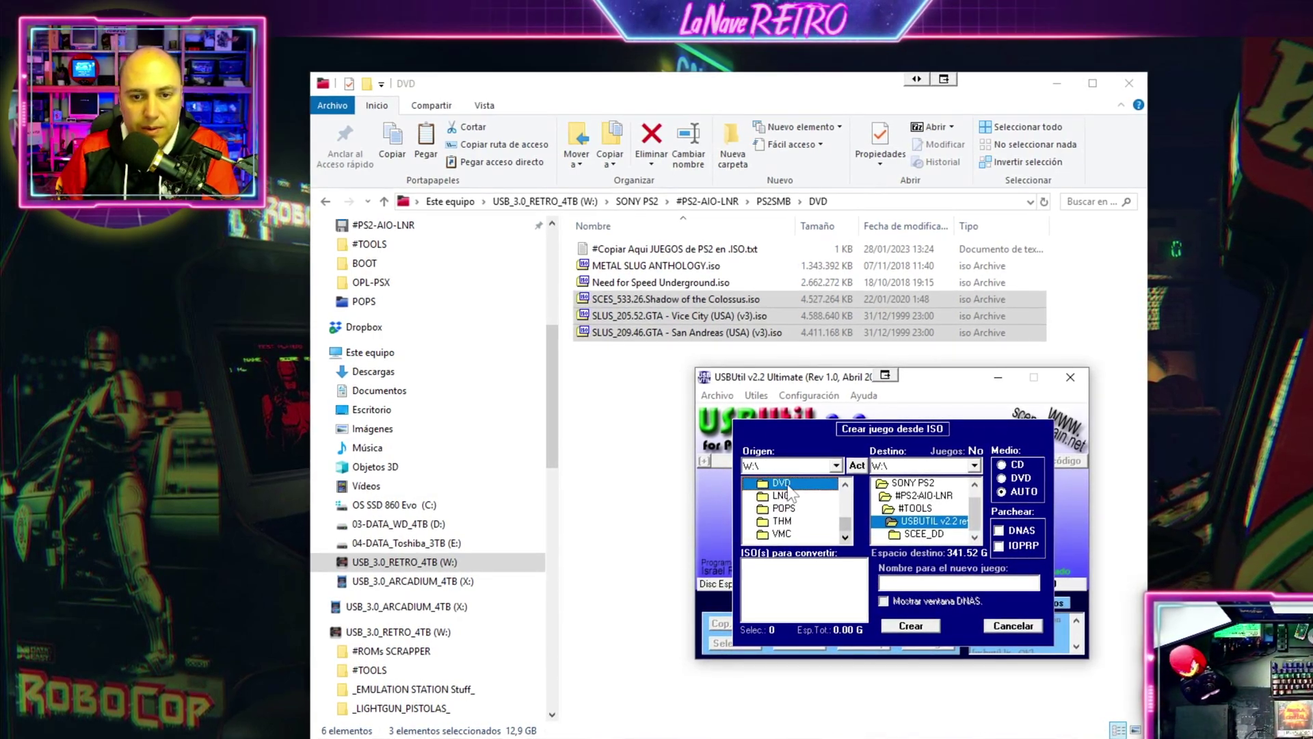
pyautogui.doubleClick(784, 483)
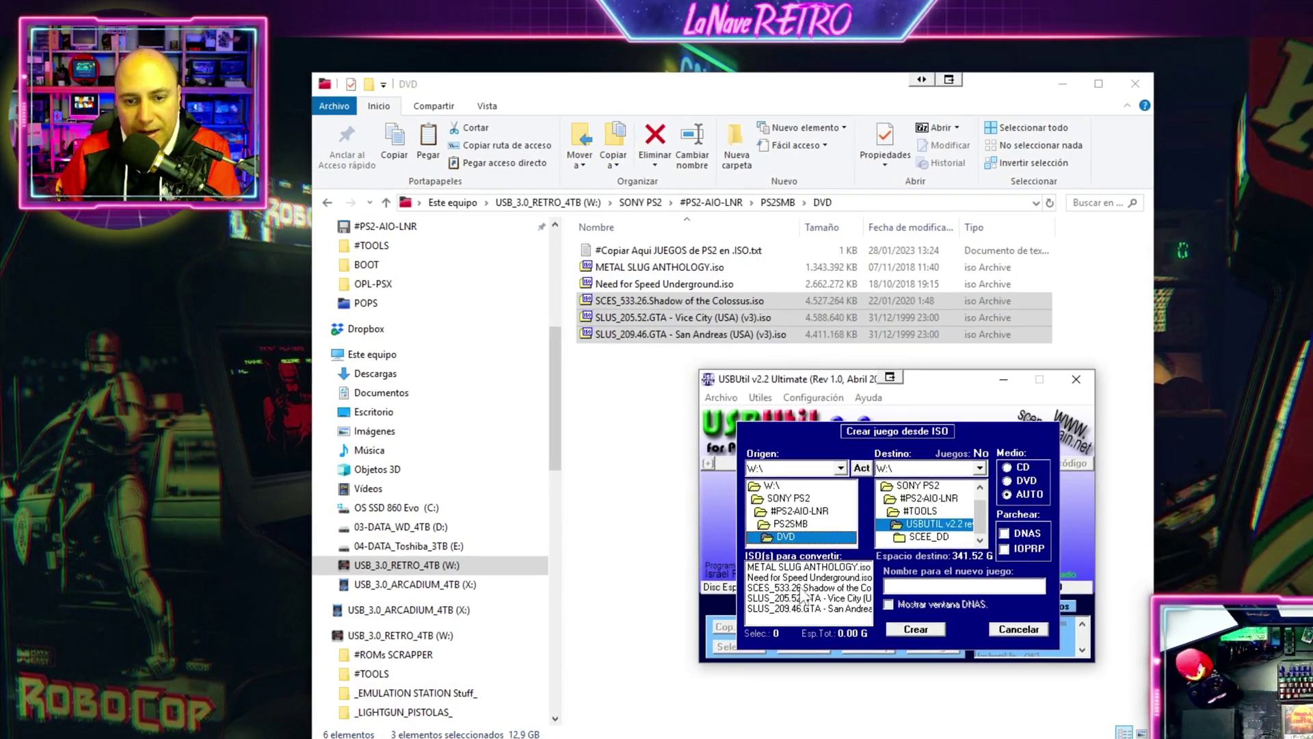
# - Select the Shadow of the Colossus, GTA Vice City and GTA San Andreas ISOs, create their split games and close the finished progress dialog
pyautogui.click(802, 590)
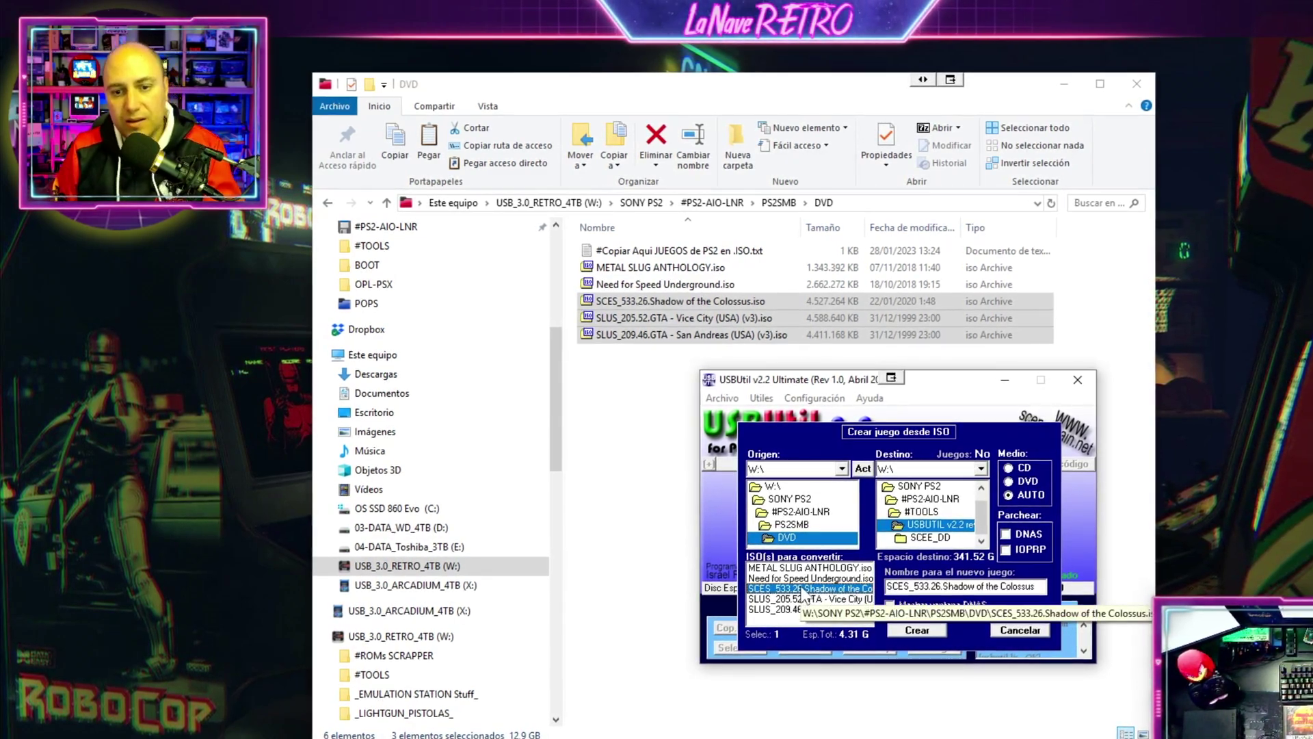
pyautogui.click(821, 600)
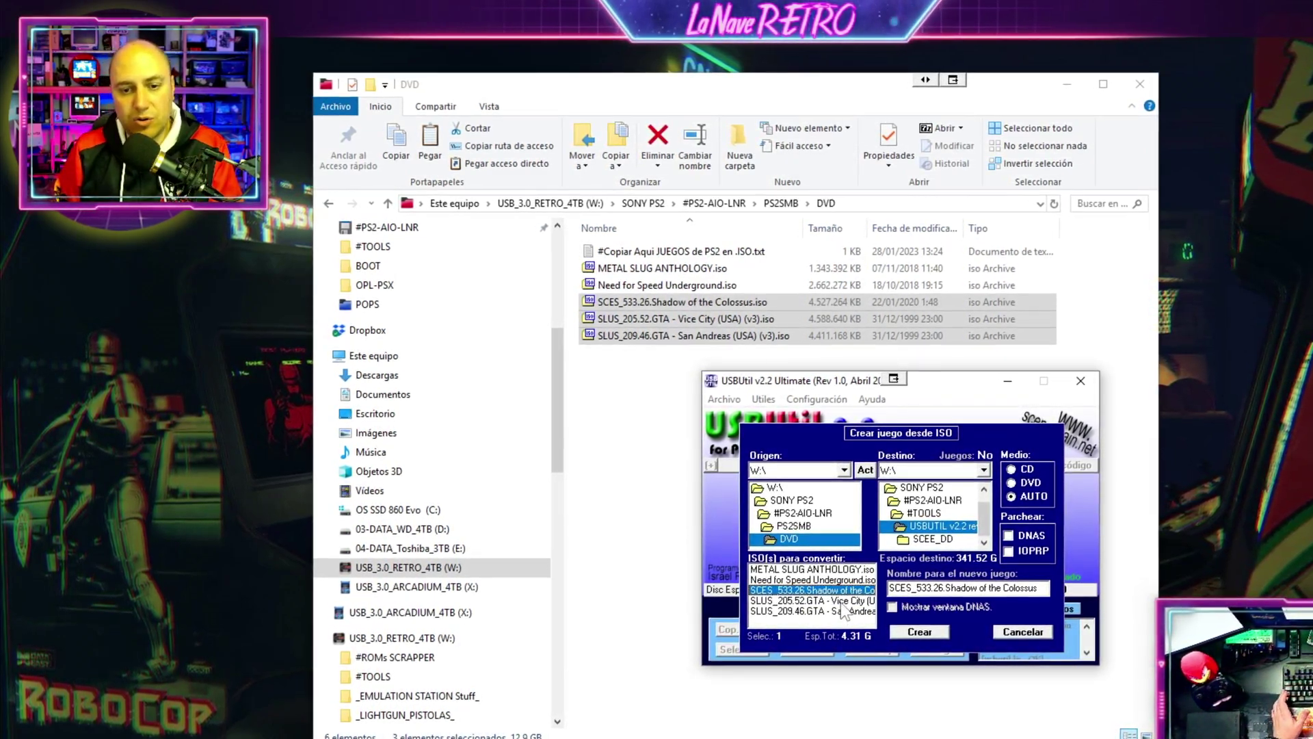
pyautogui.click(845, 611)
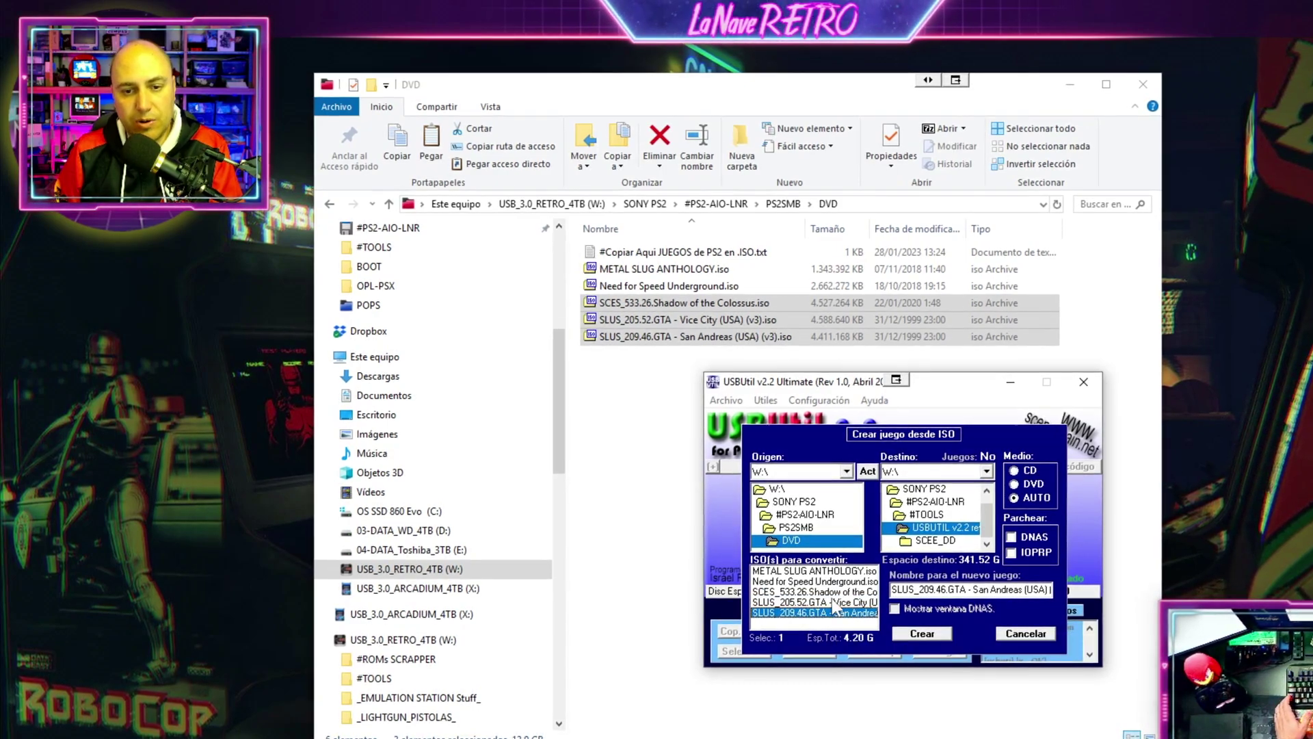
pyautogui.keyDown('shift'); pyautogui.click(831, 590); pyautogui.keyUp('shift')
pyautogui.press('Up')
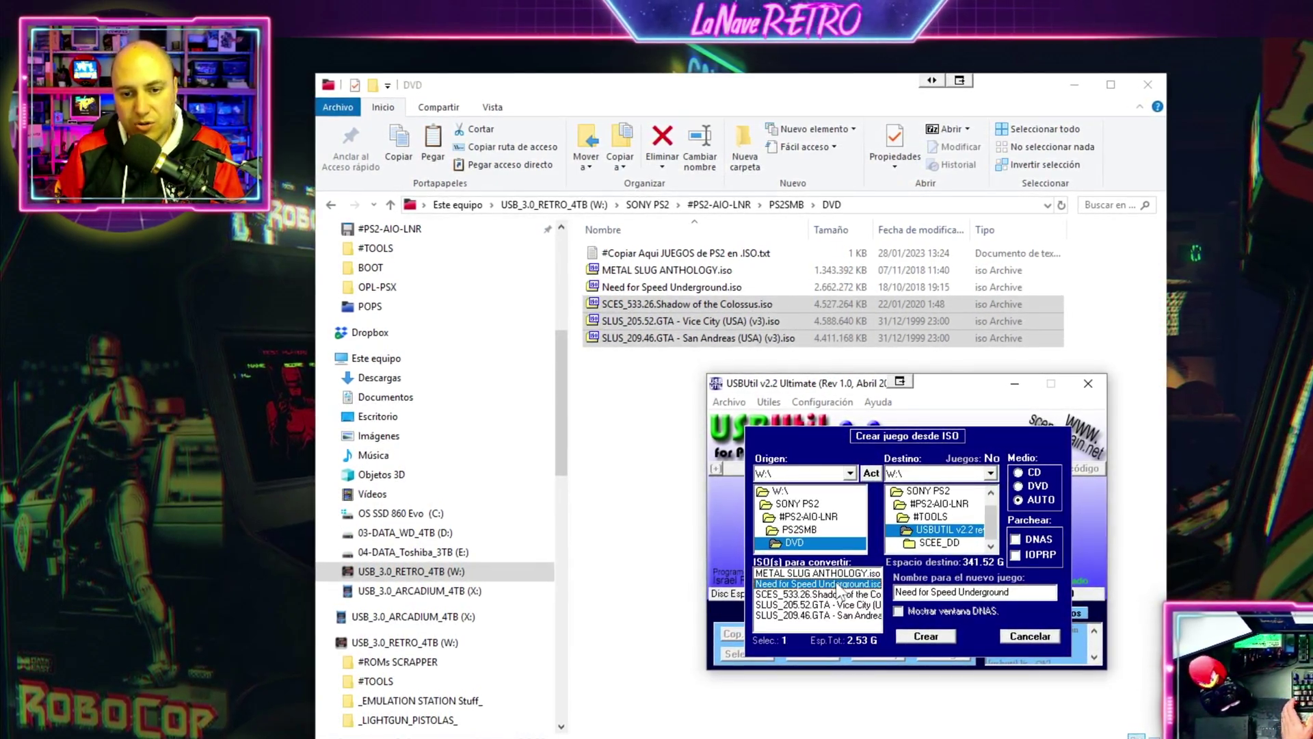
pyautogui.press('Up')
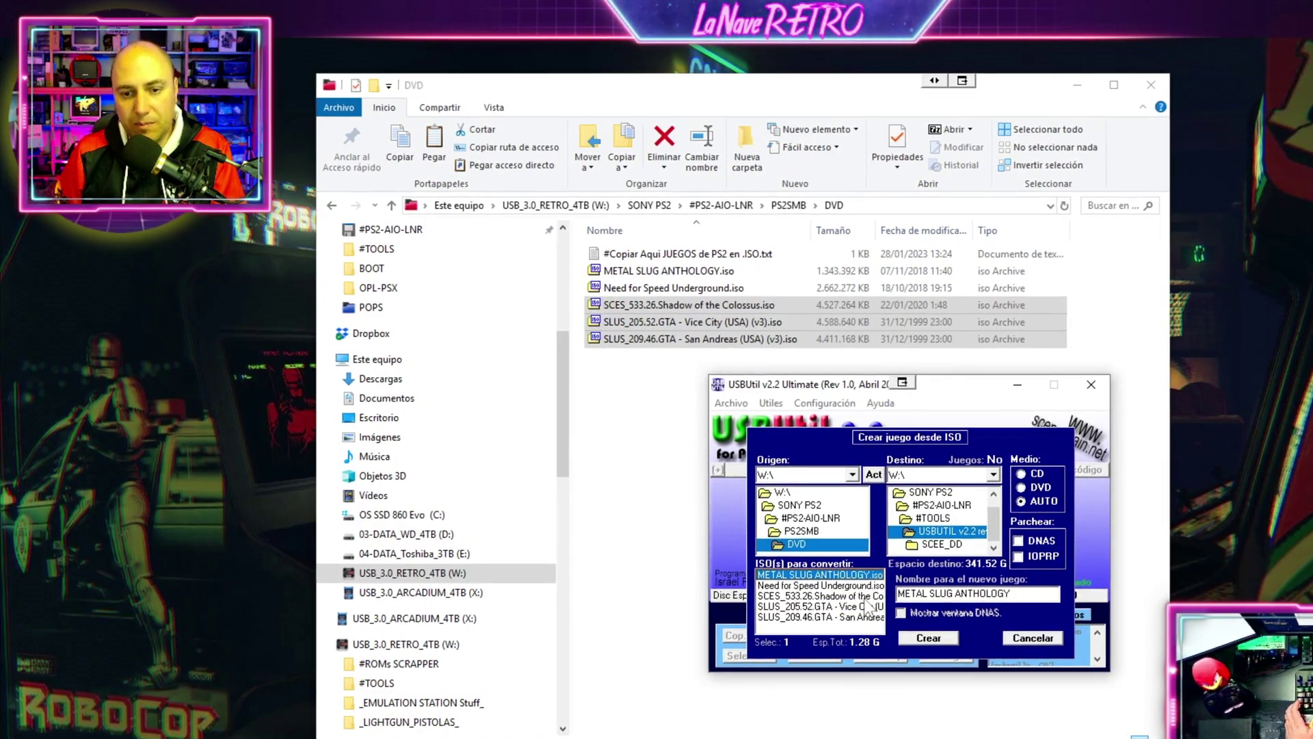
pyautogui.click(864, 597)
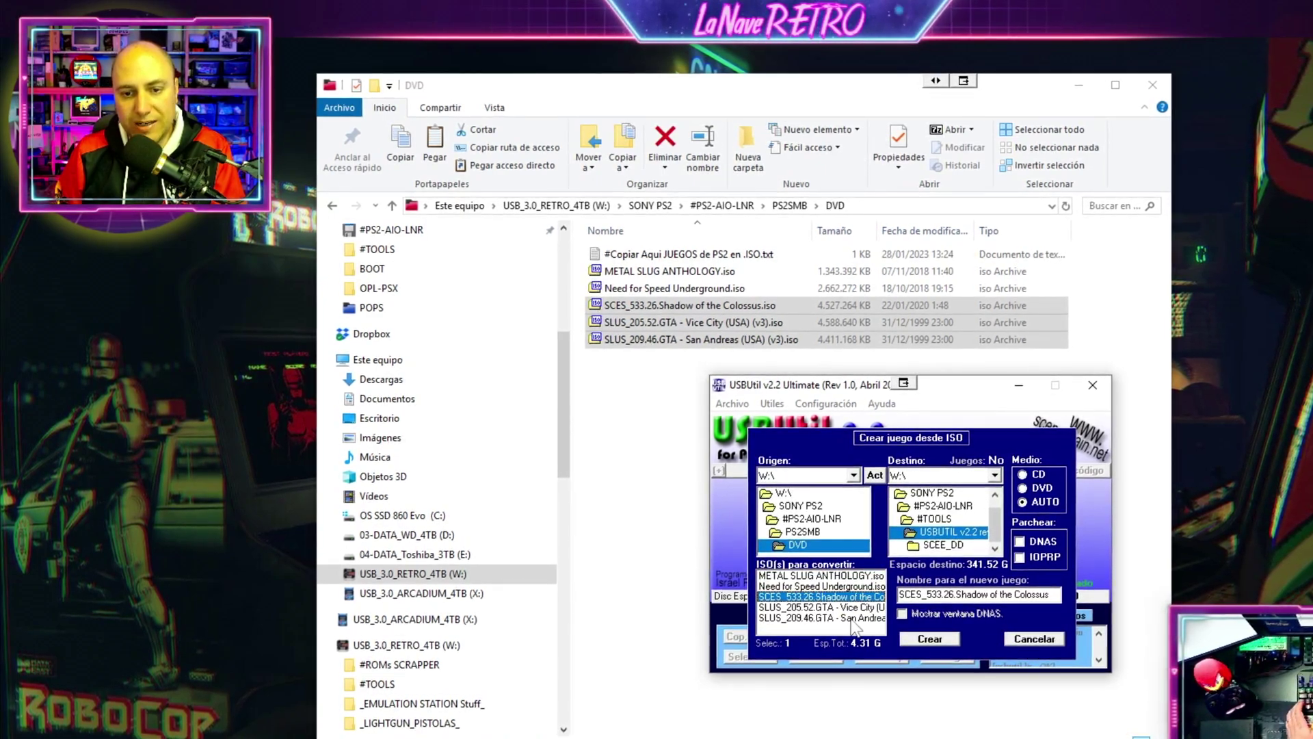
pyautogui.keyDown('shift'); pyautogui.click(855, 619); pyautogui.keyUp('shift')
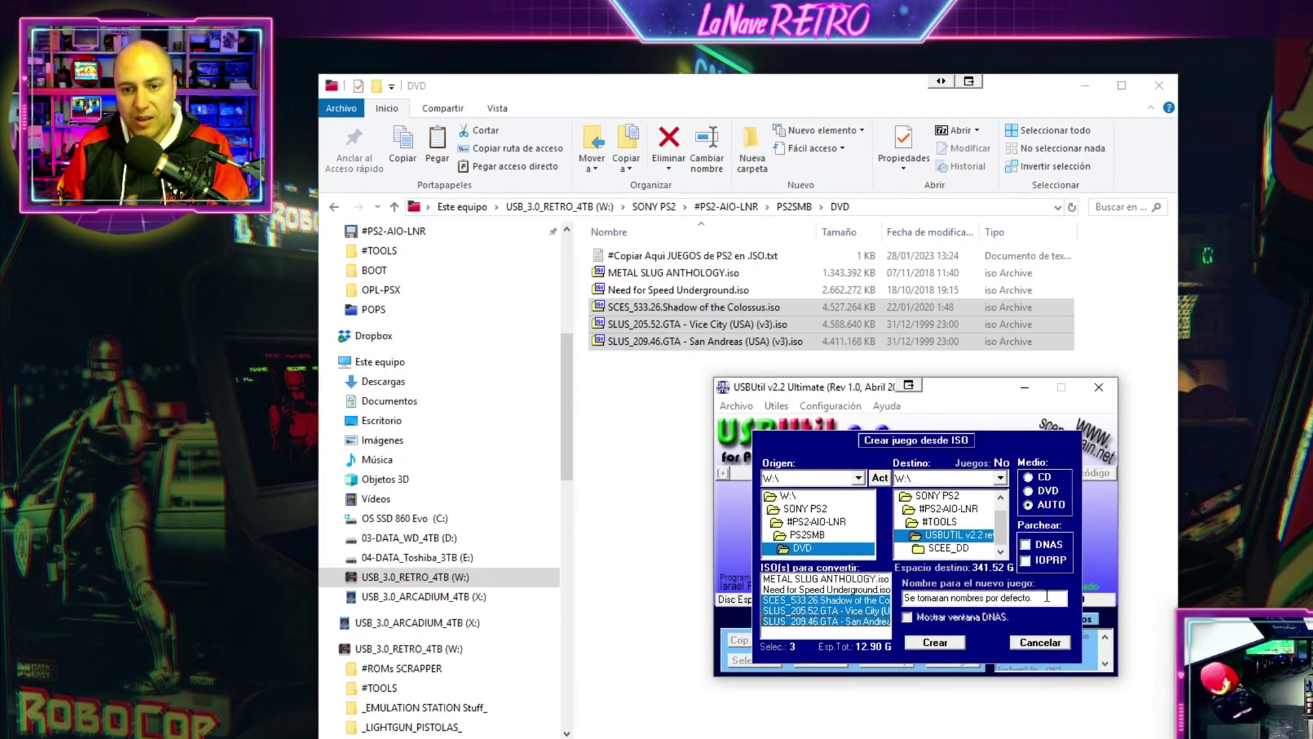
pyautogui.click(946, 647)
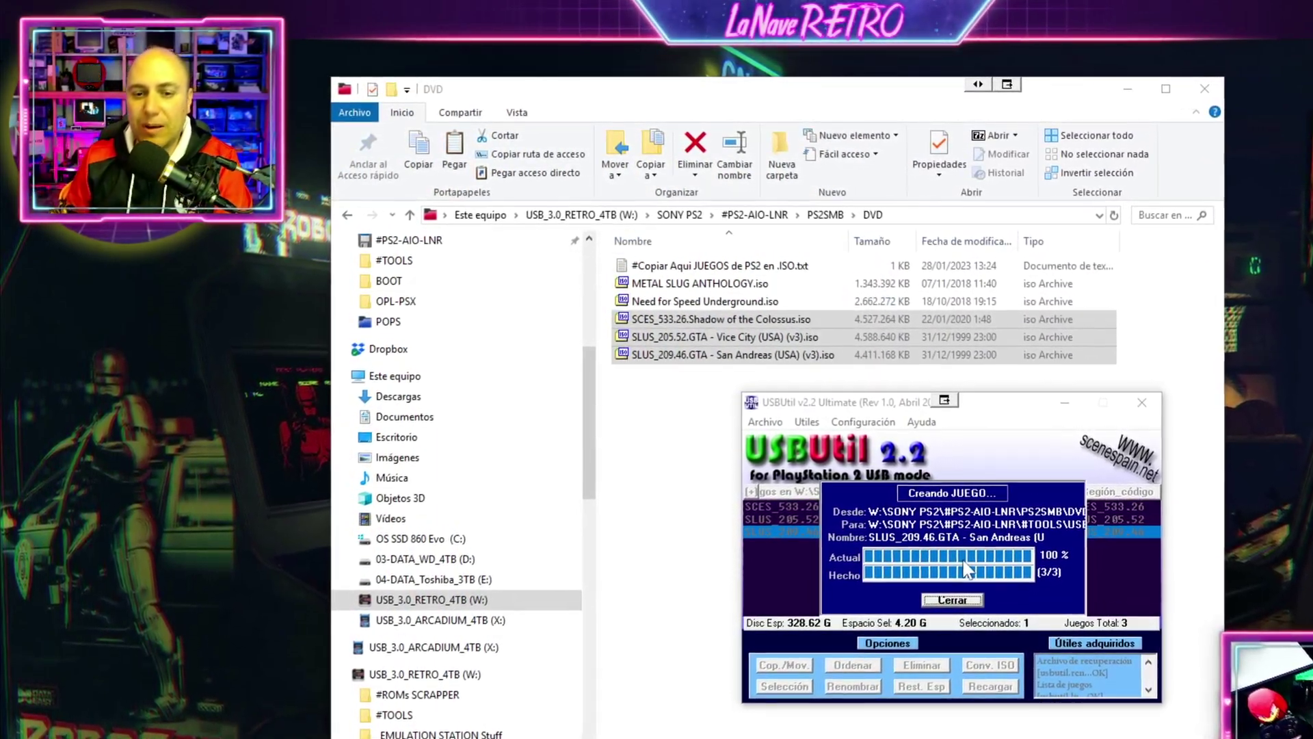
pyautogui.click(954, 600)
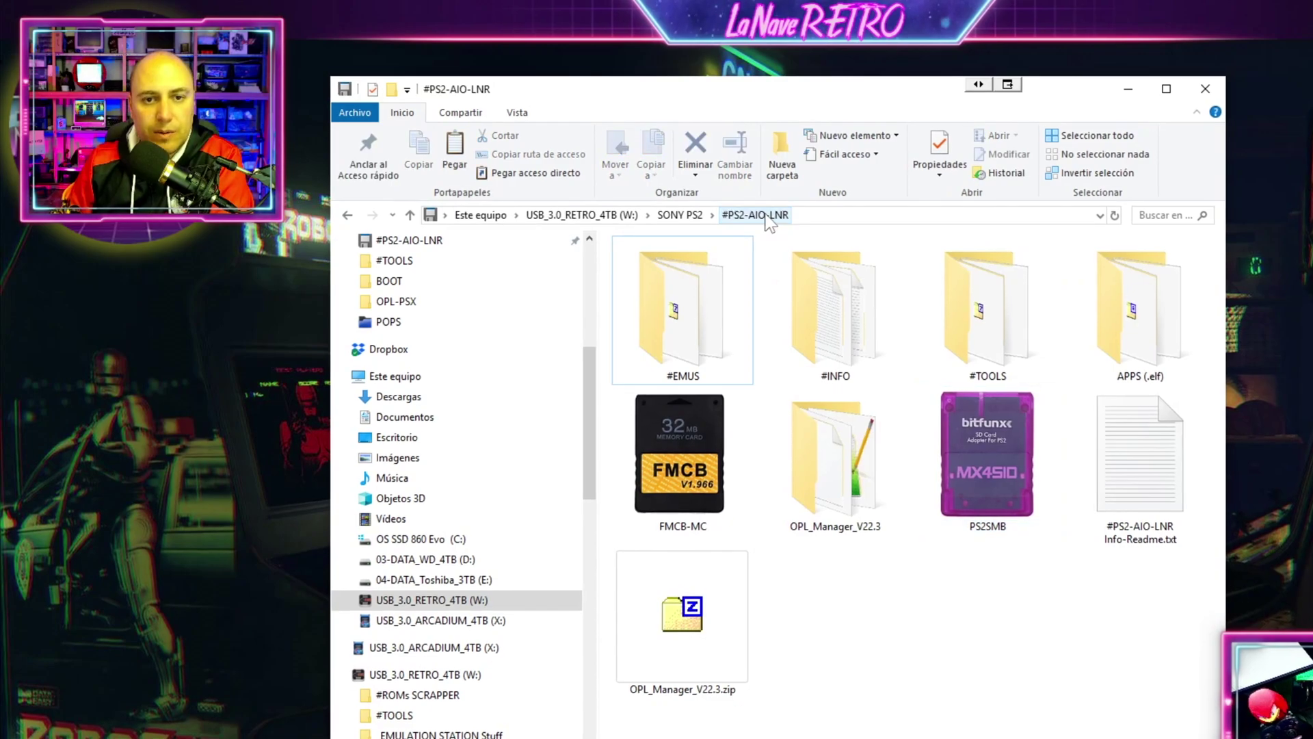
# - Open the #TOOLS\USBUTIL v2.2 rev1.0 folder in File Explorer and select all the generated ul files, including ul.cfg
pyautogui.doubleClick(972, 363)
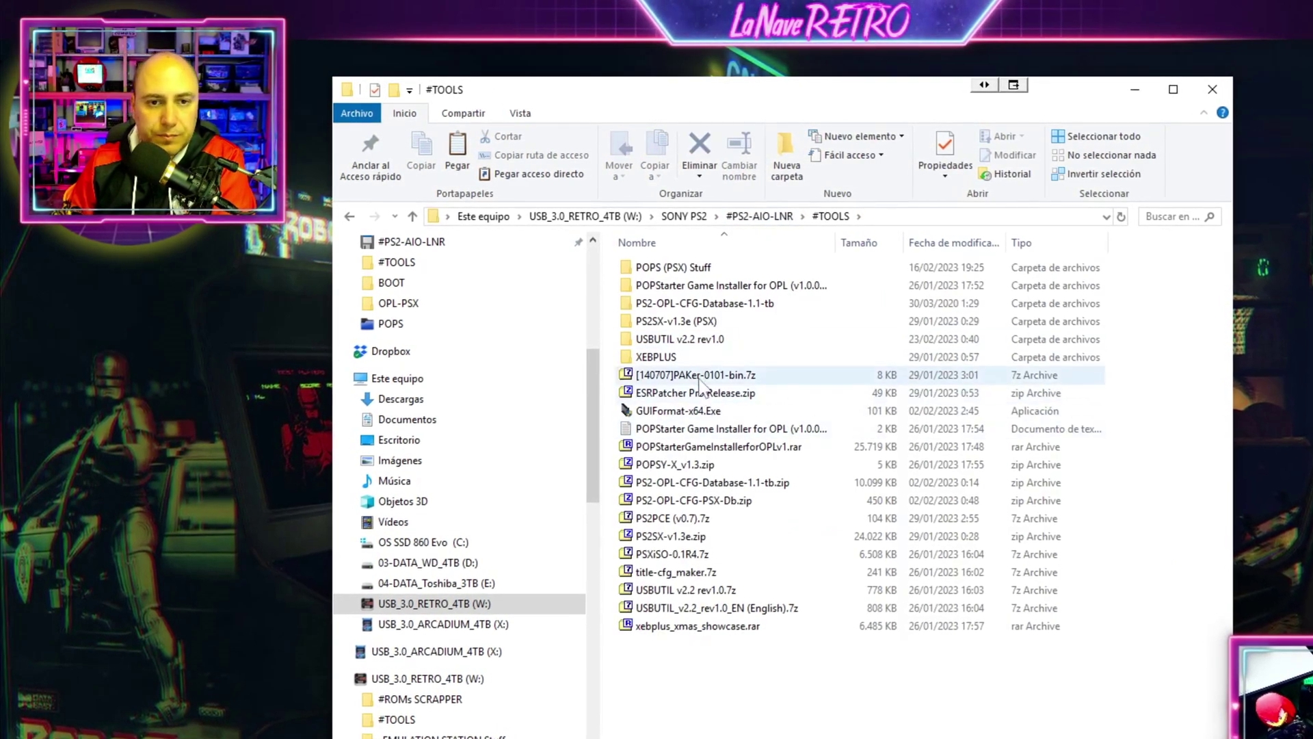
pyautogui.click(703, 342)
pyautogui.doubleClick(710, 342)
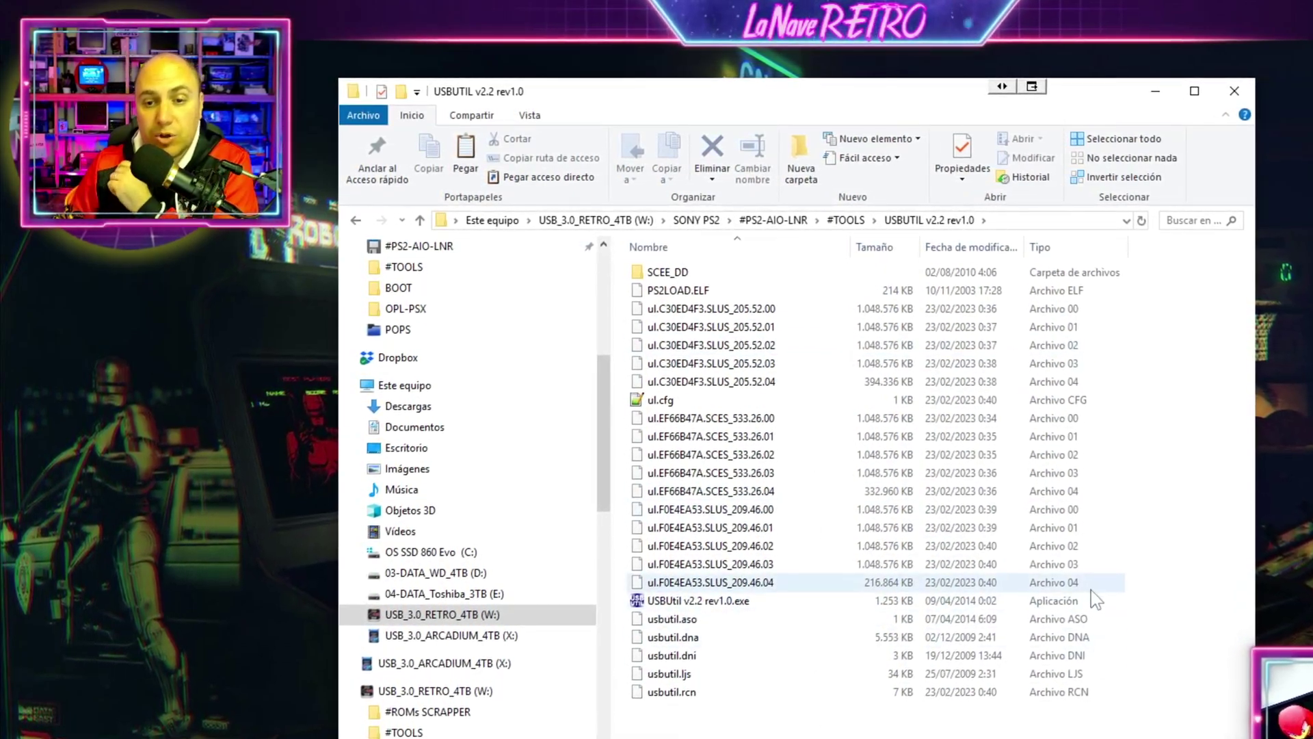
pyautogui.moveTo(1125, 585); pyautogui.dragTo(893, 309)
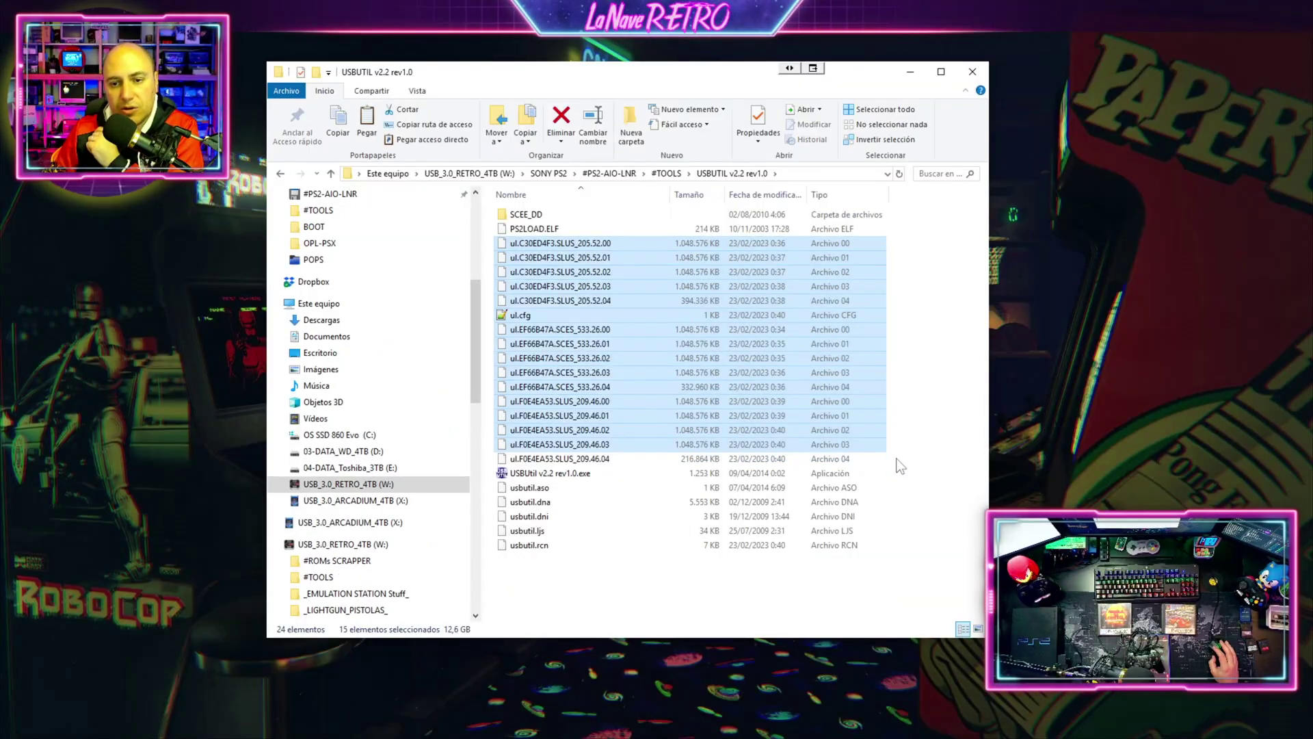
pyautogui.moveTo(900, 466); pyautogui.dragTo(602, 240)
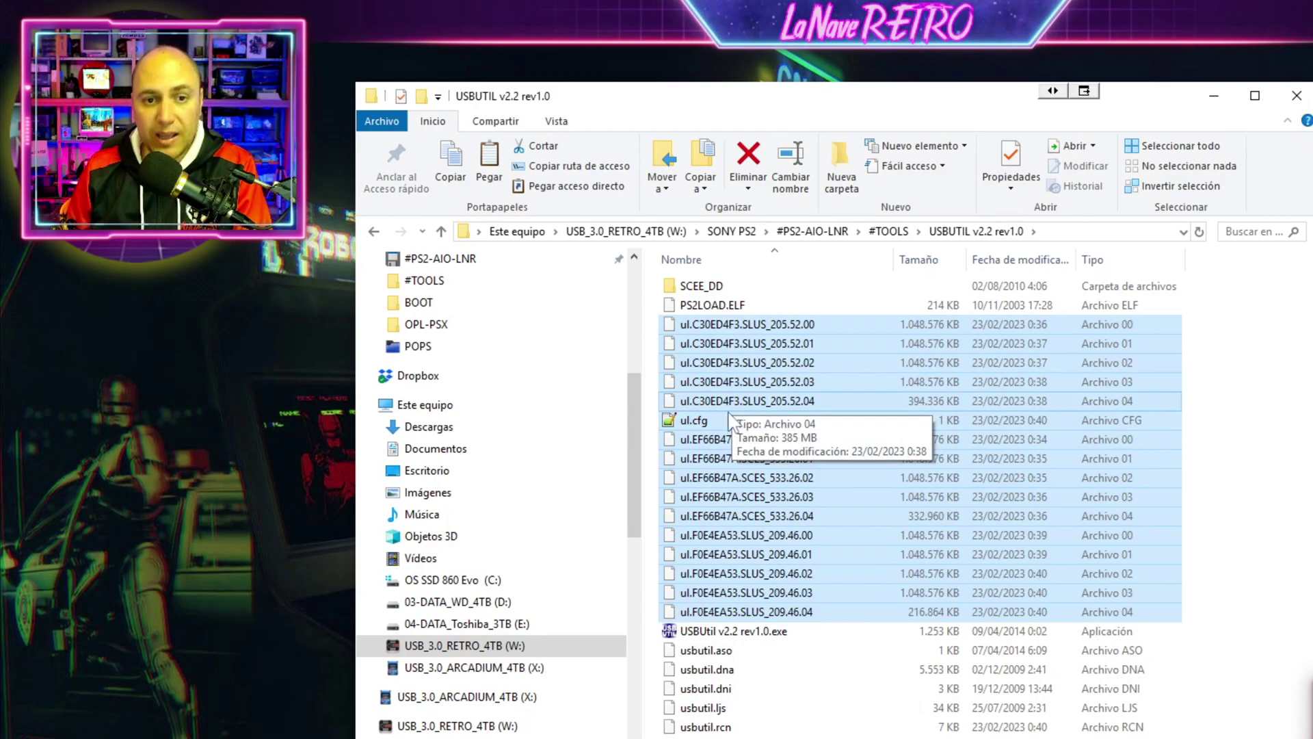
# - Open ul.cfg in Notepad++ to examine its list of converted games, then close the file and the editor
pyautogui.keyDown('ctrl'); pyautogui.click(517, 317); pyautogui.keyUp('ctrl')
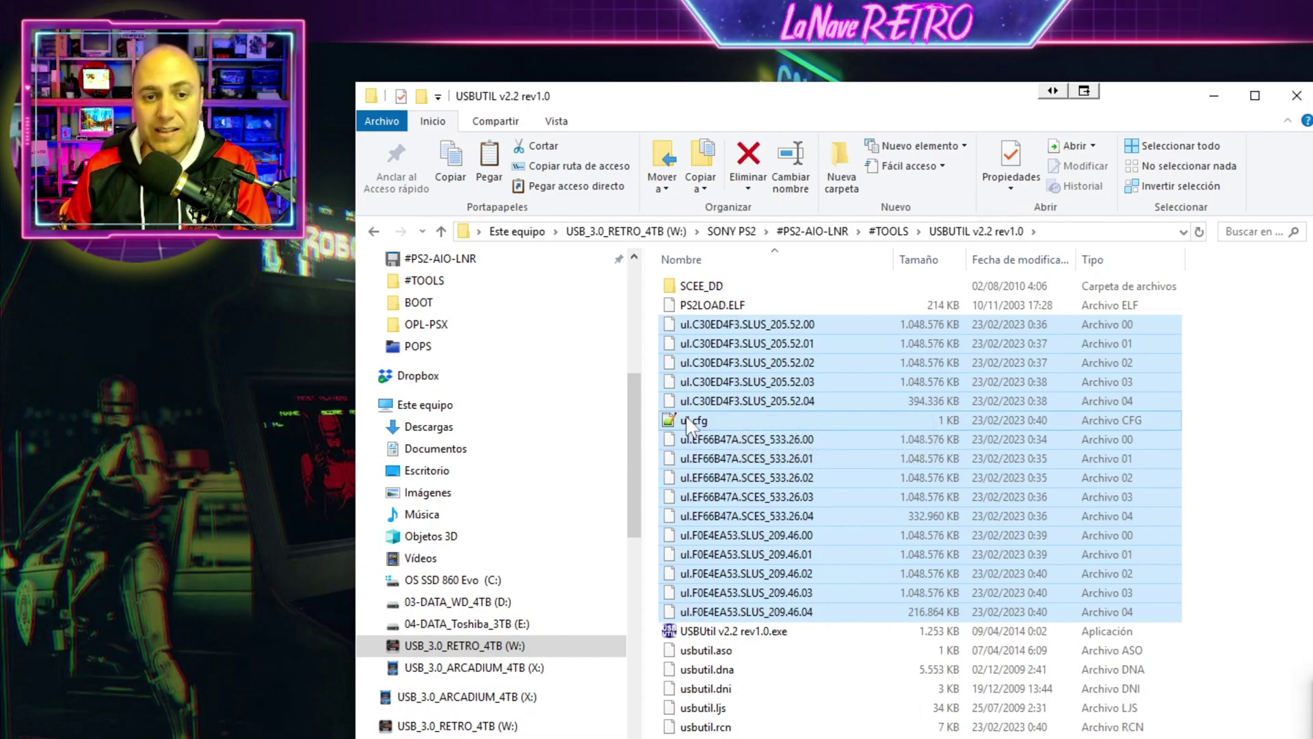
pyautogui.click(696, 421)
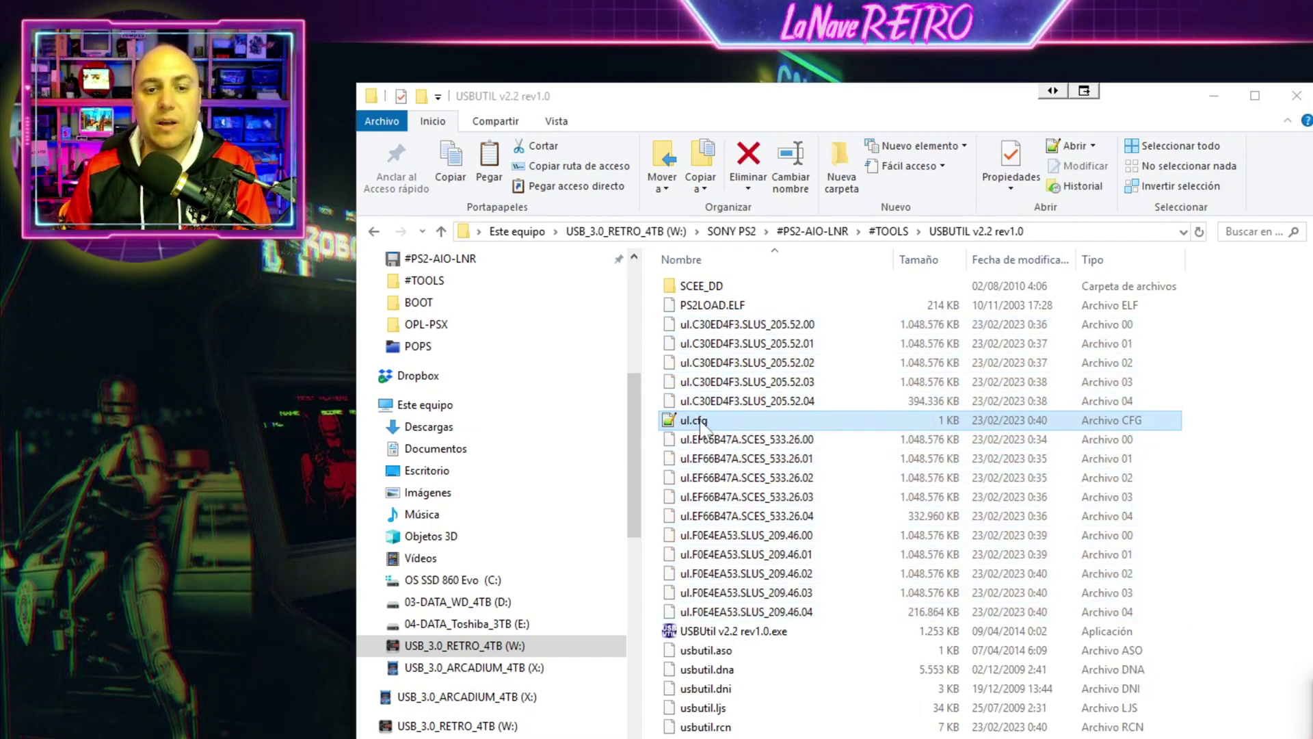
pyautogui.doubleClick(699, 420)
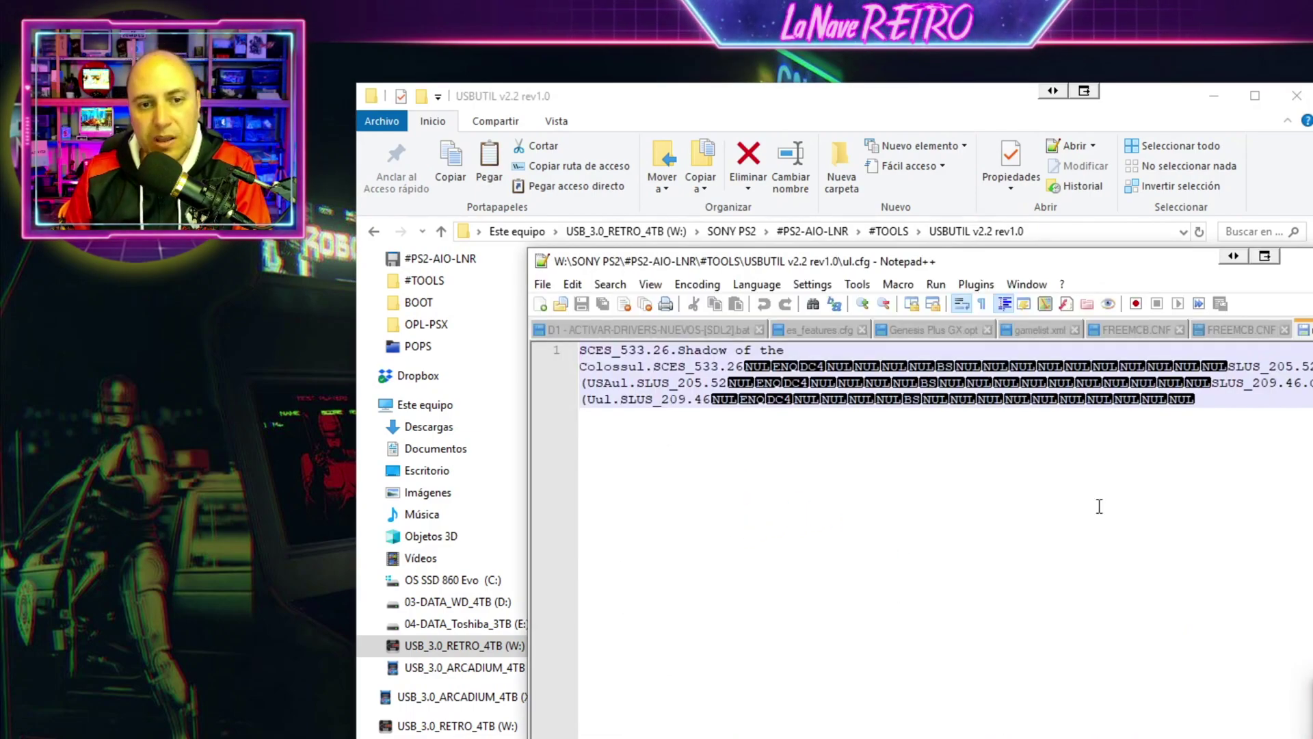
pyautogui.moveTo(997, 393); pyautogui.dragTo(510, 343)
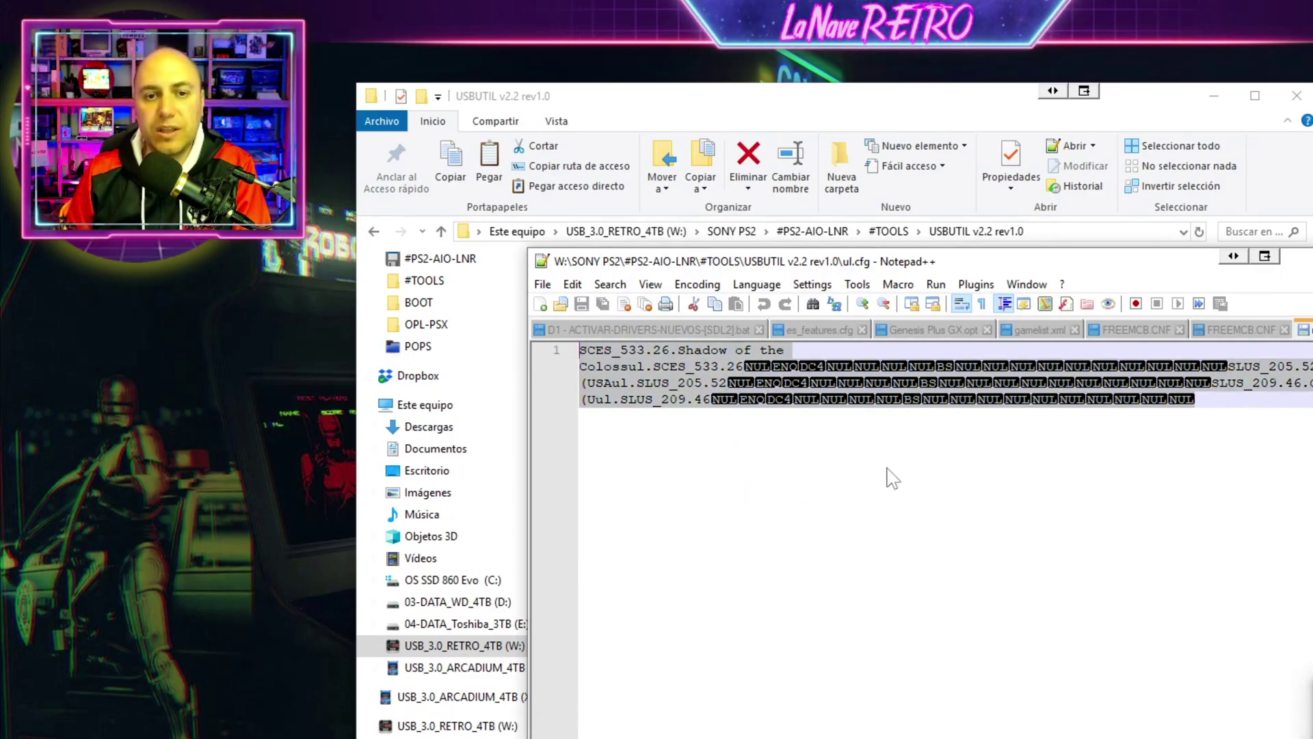
pyautogui.moveTo(1061, 263); pyautogui.dragTo(1312, 348)
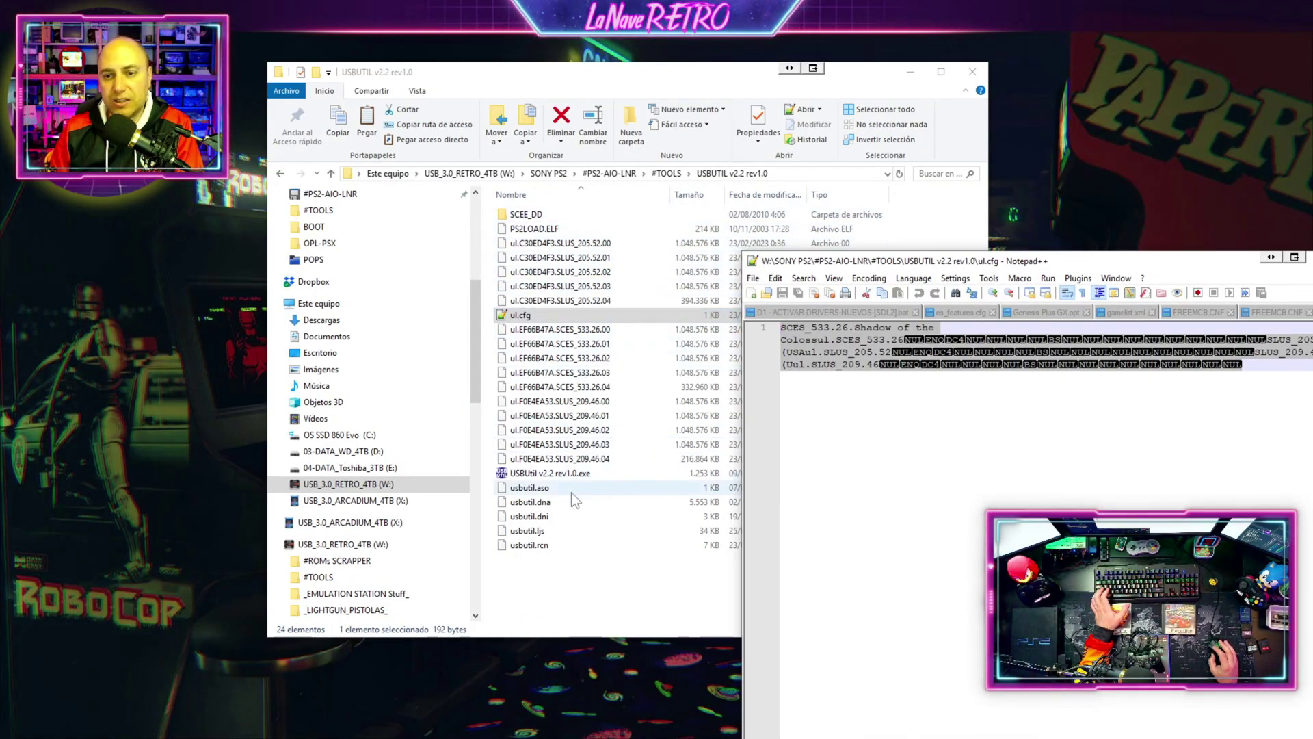
pyautogui.moveTo(962, 268); pyautogui.dragTo(569, 228)
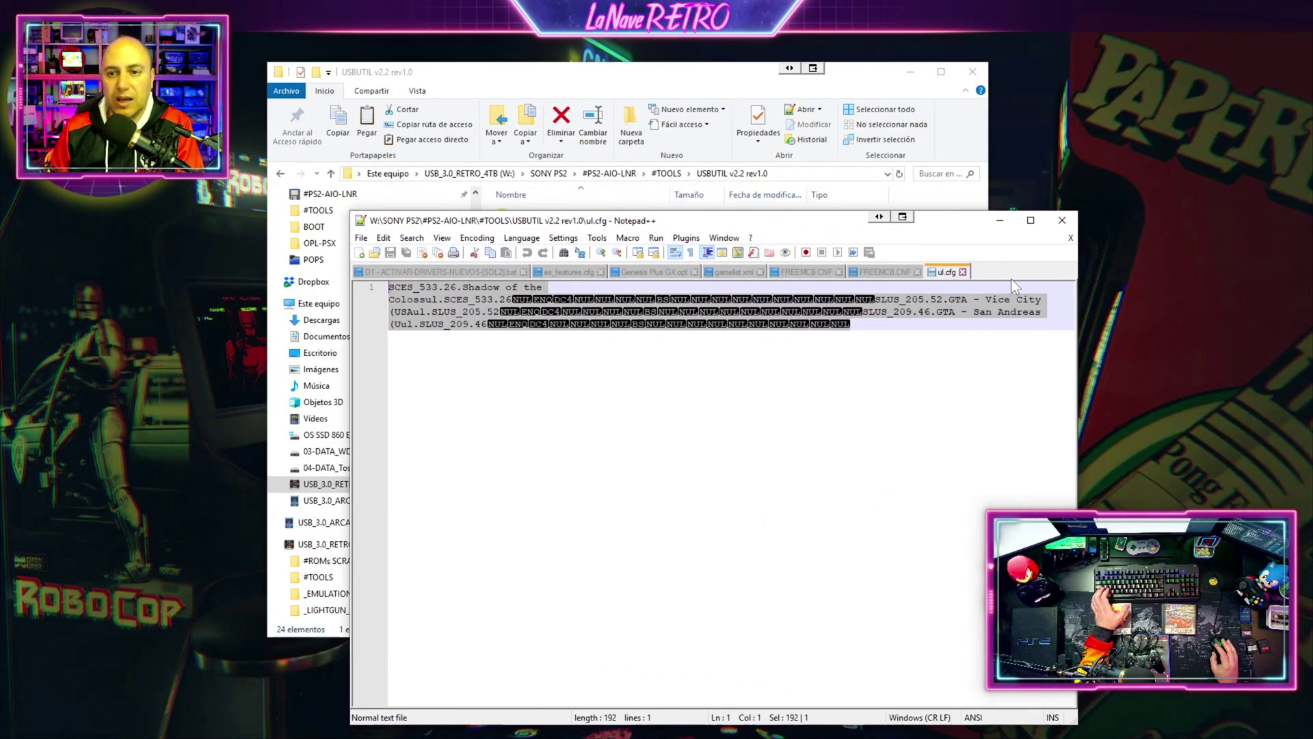
pyautogui.click(962, 272)
pyautogui.click(1063, 226)
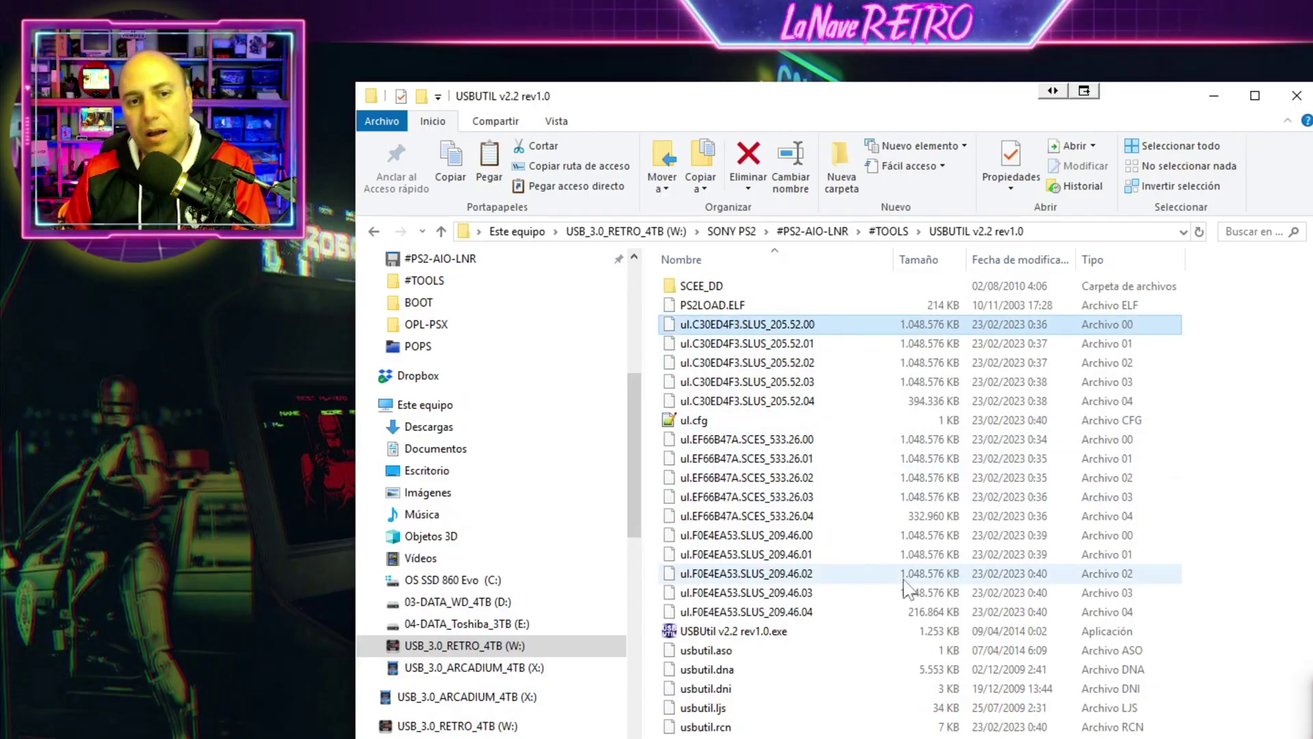
# - Move all the split ul game files and ul.cfg from the USBUTIL v2.2 rev1.0 folder to the root of #PS2-AIO-LNR\PS2SMB
pyautogui.keyDown('shift'); pyautogui.click(784, 613); pyautogui.keyUp('shift')
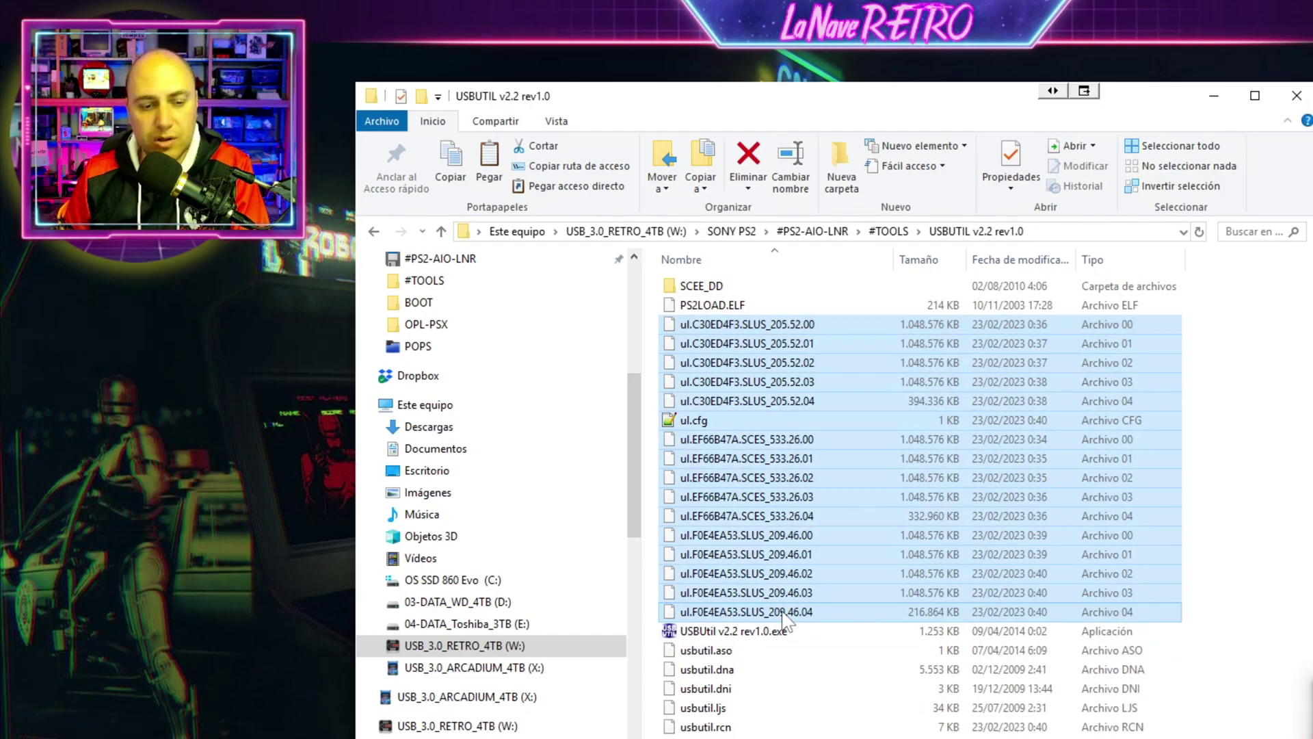
pyautogui.rightClick(783, 618)
pyautogui.click(855, 481)
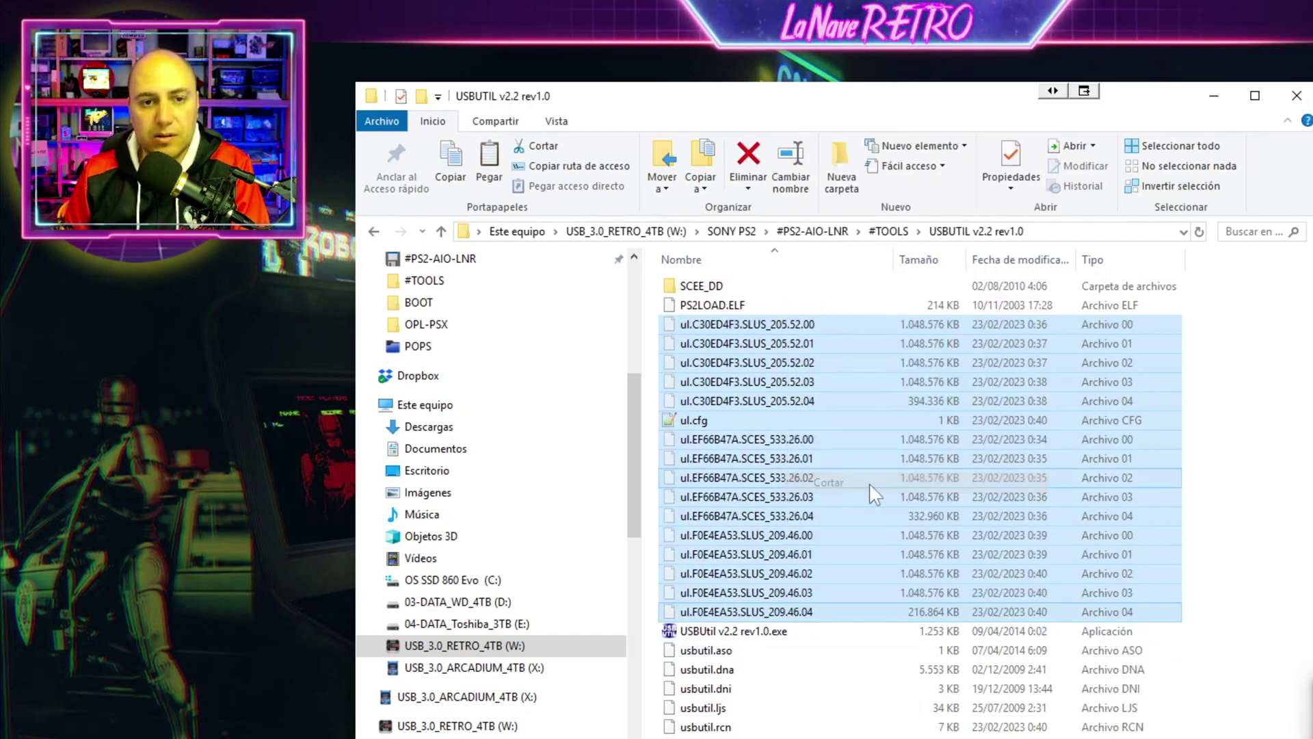
pyautogui.click(838, 233)
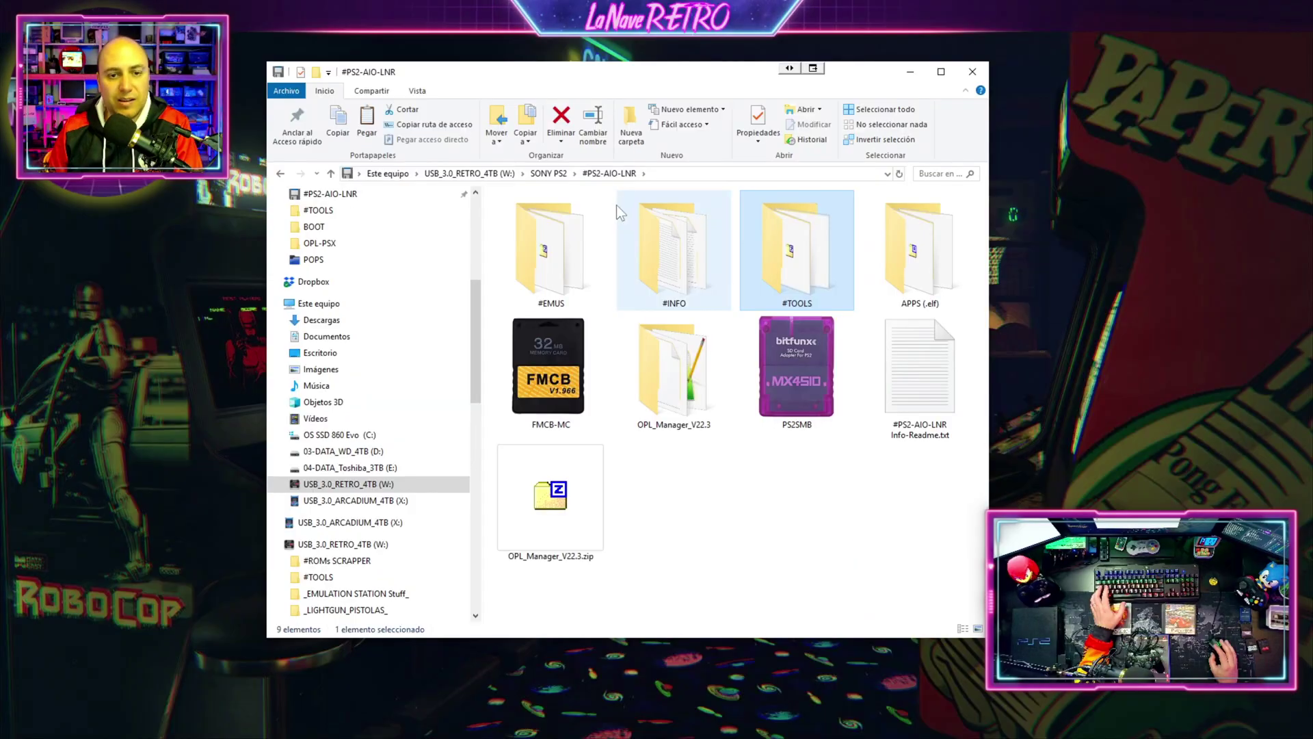
pyautogui.doubleClick(785, 396)
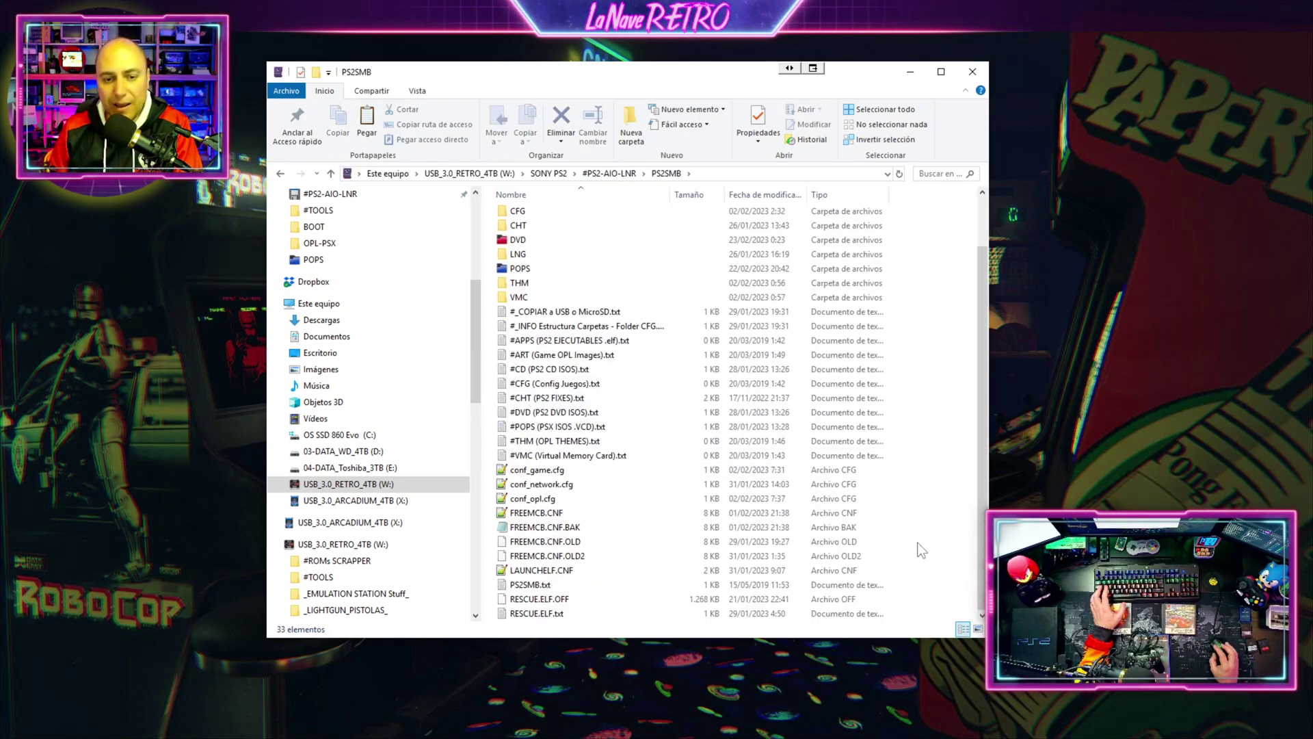
pyautogui.click(941, 71)
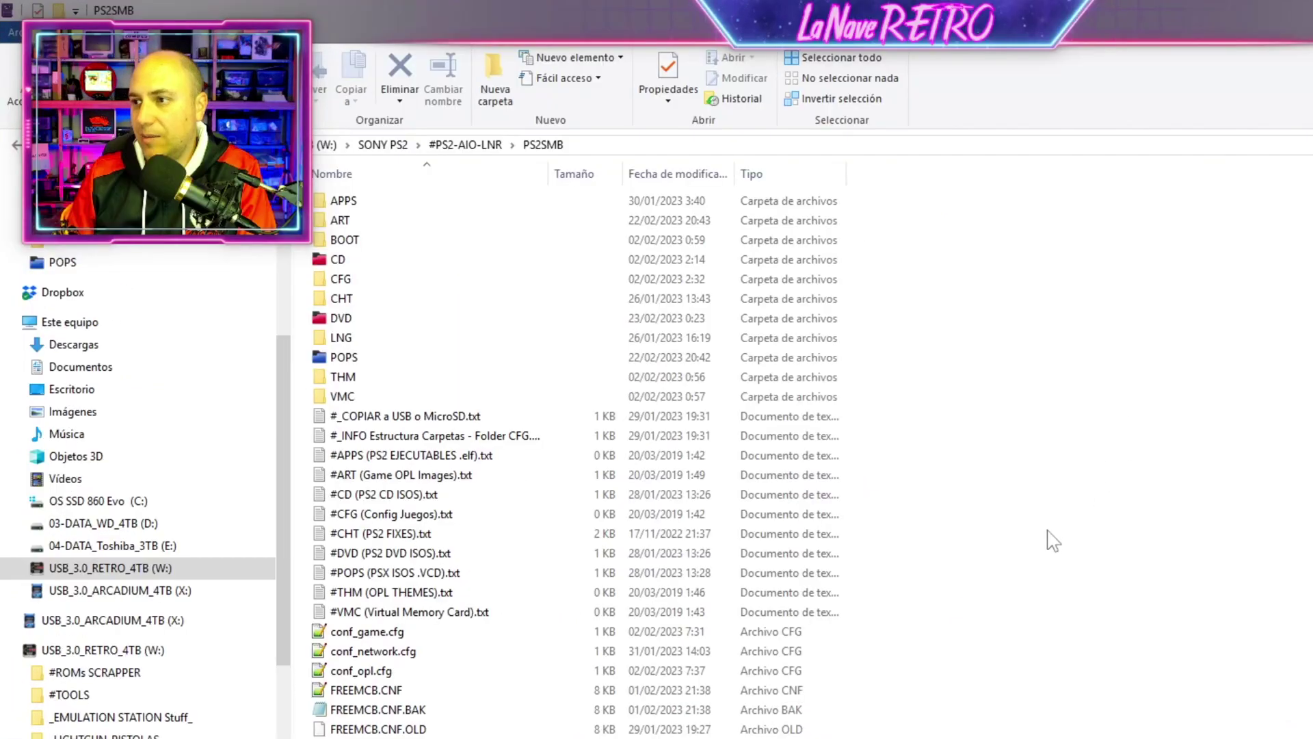
pyautogui.rightClick(557, 587)
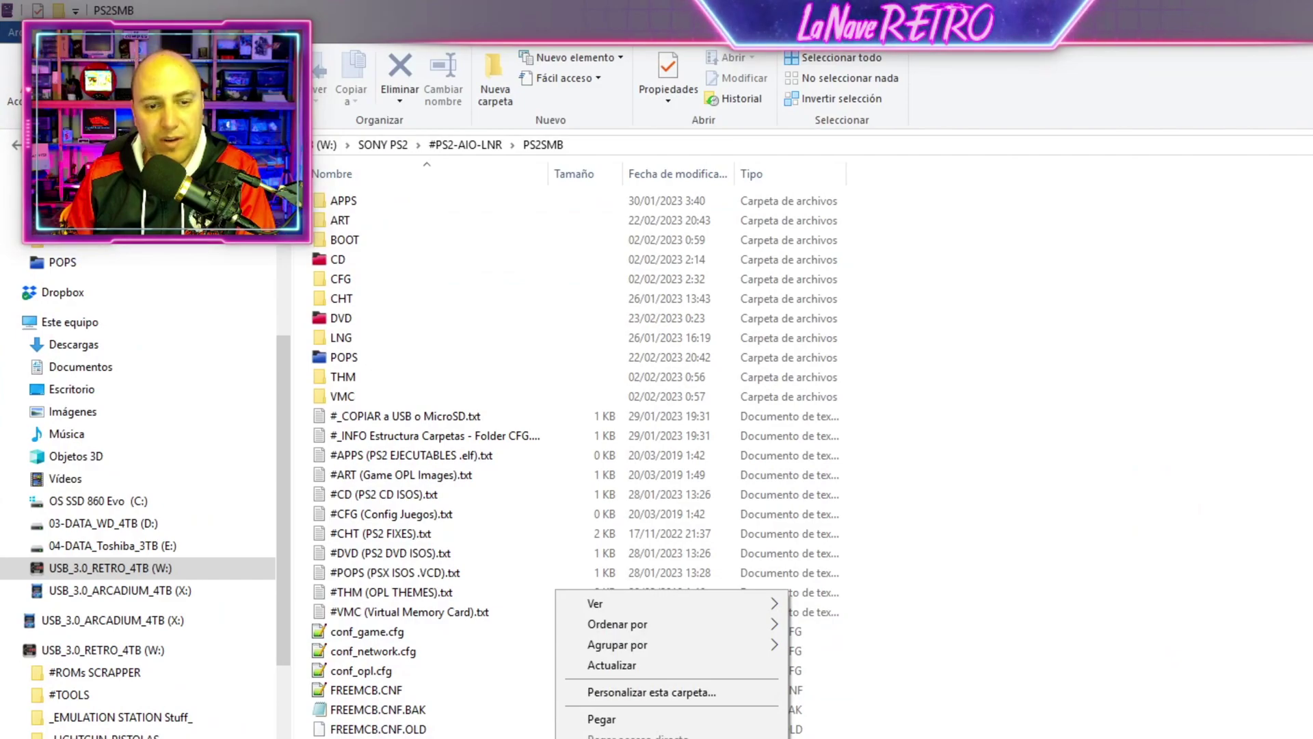
pyautogui.click(635, 713)
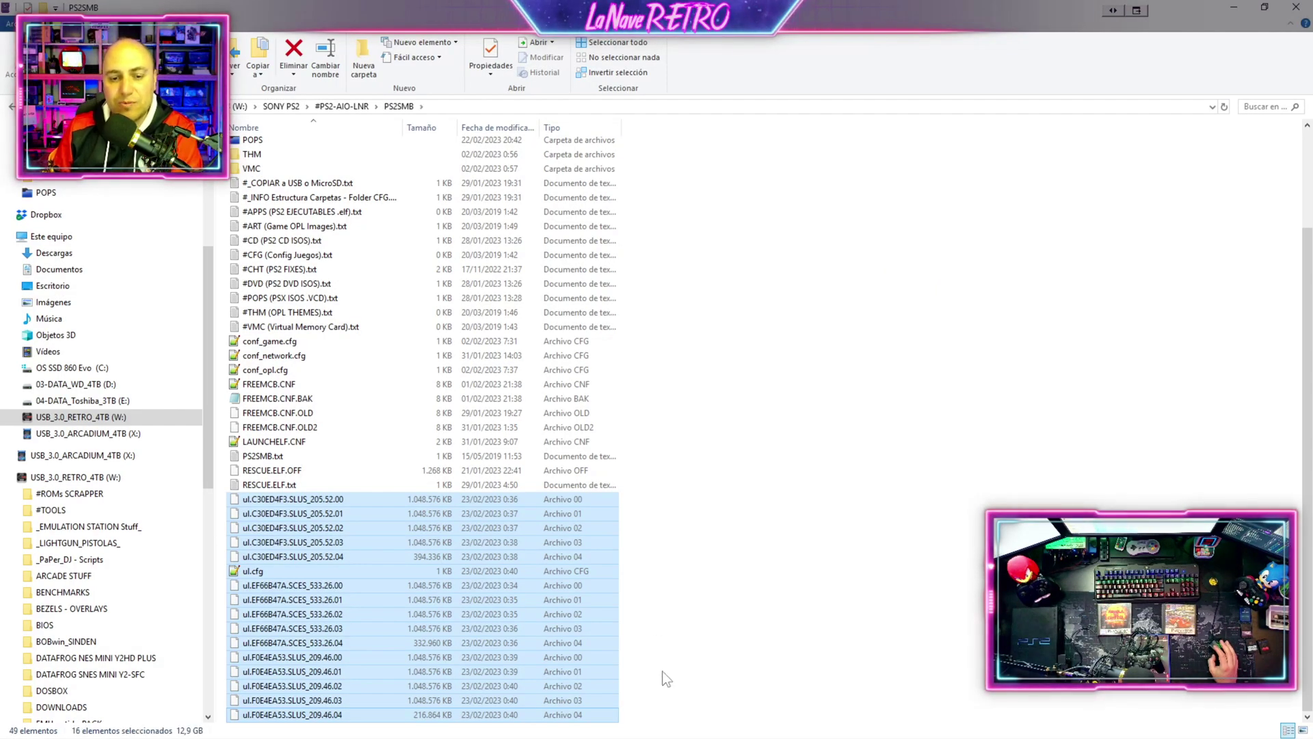
# - Open the DVD folder in PS2SMB, select the Shadow of the Colossus, GTA Vice City and GTA San Andreas ISOs, and return to PS2SMB
pyautogui.click(667, 680)
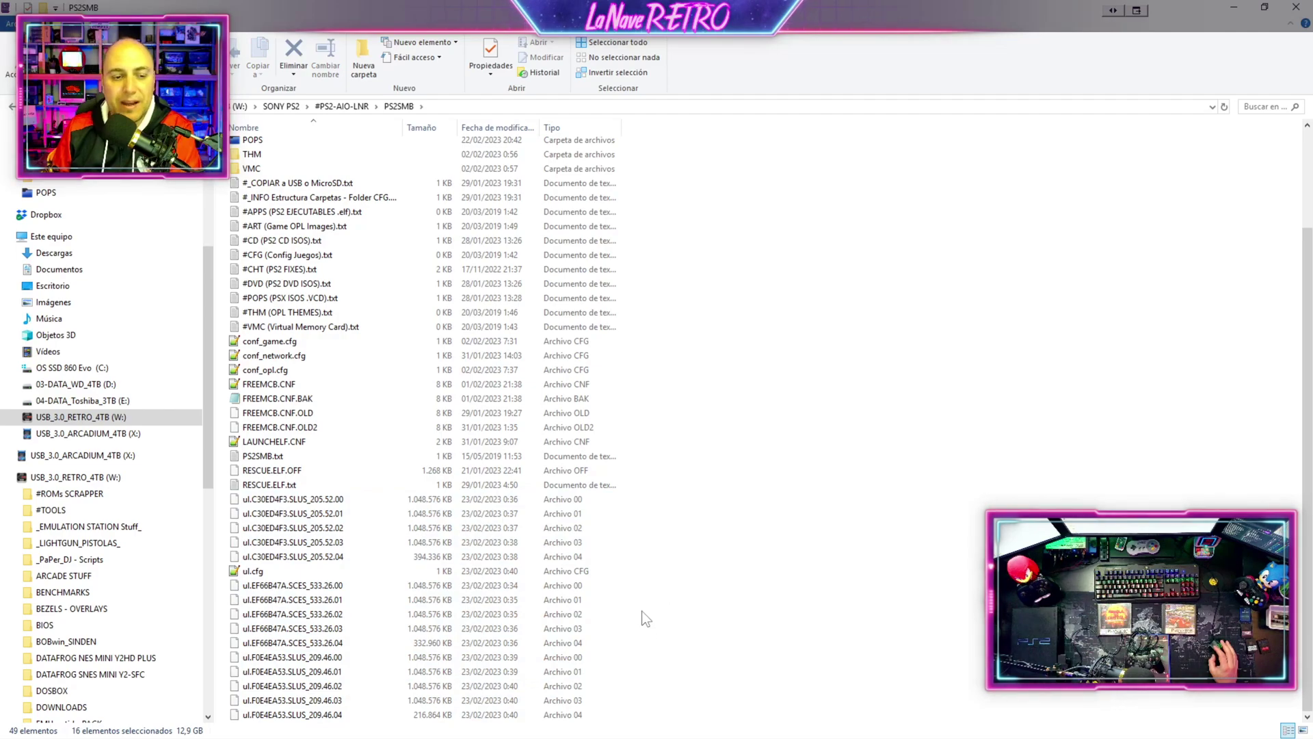
pyautogui.scroll(3, 658, 584)
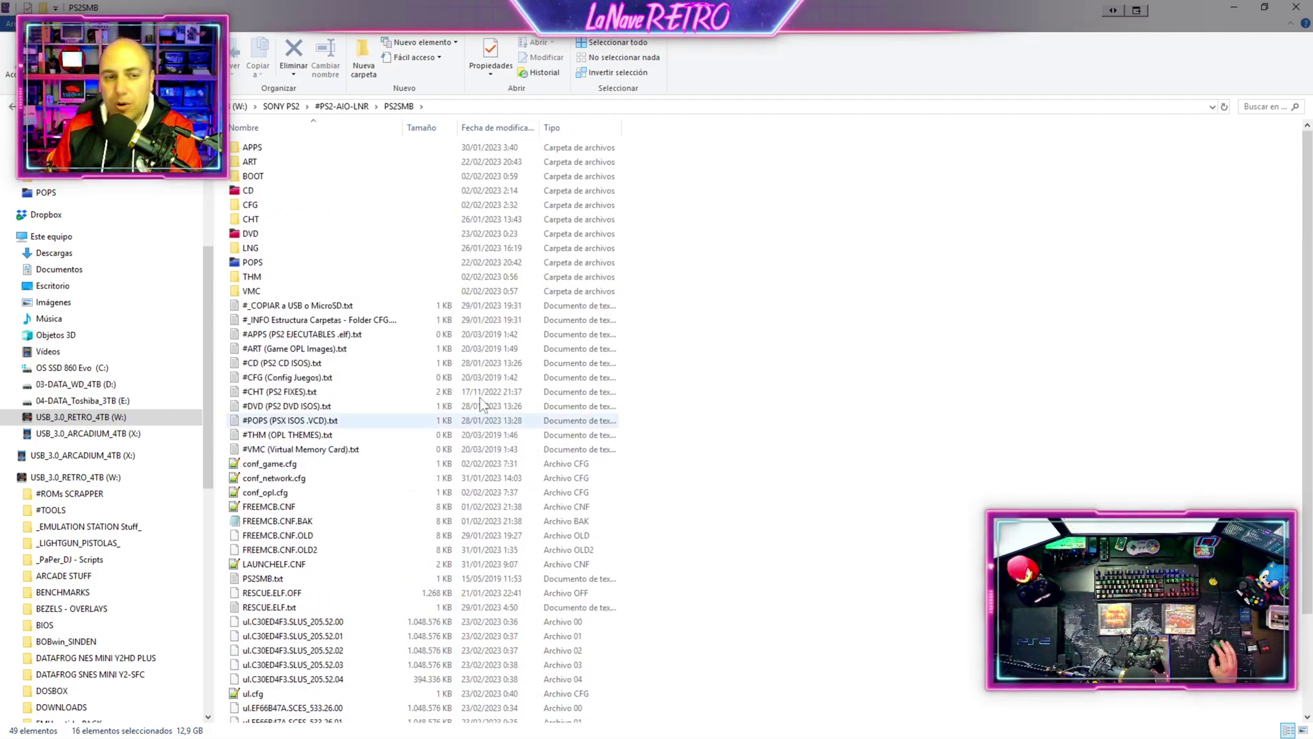
pyautogui.doubleClick(259, 236)
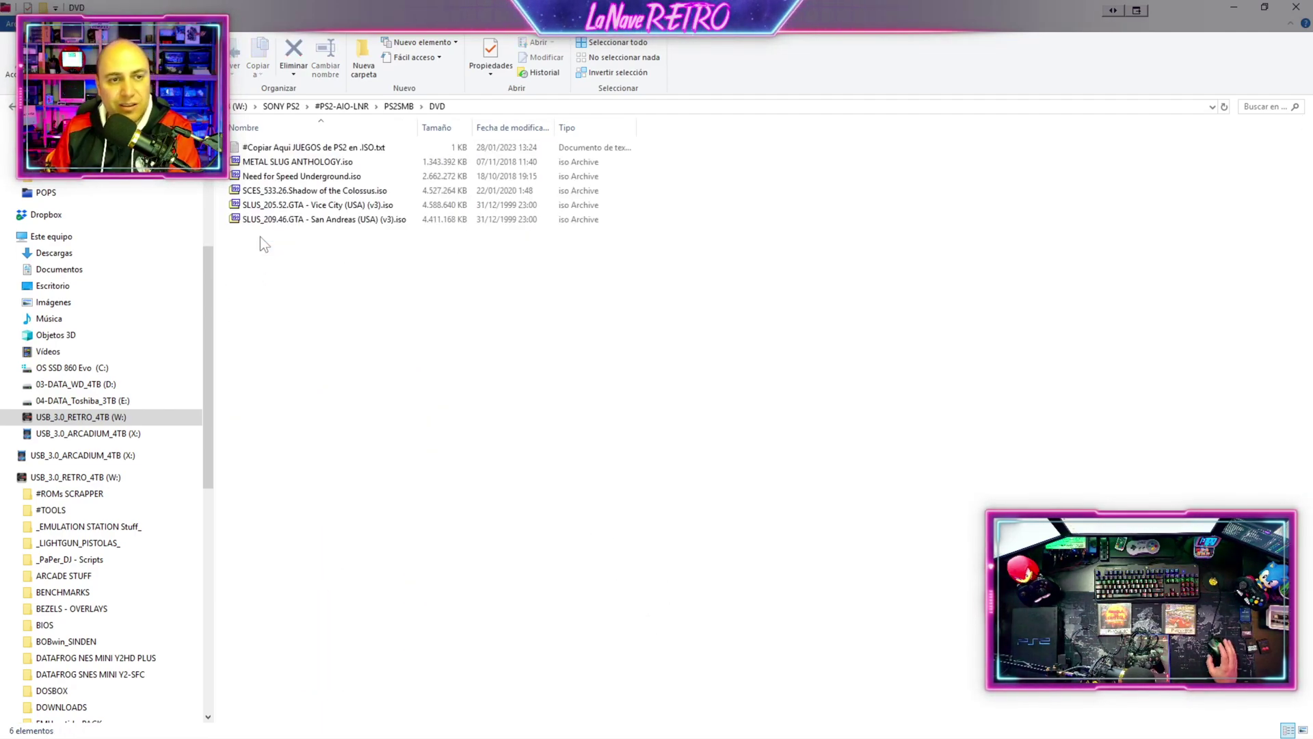
pyautogui.moveTo(390, 262); pyautogui.dragTo(339, 190)
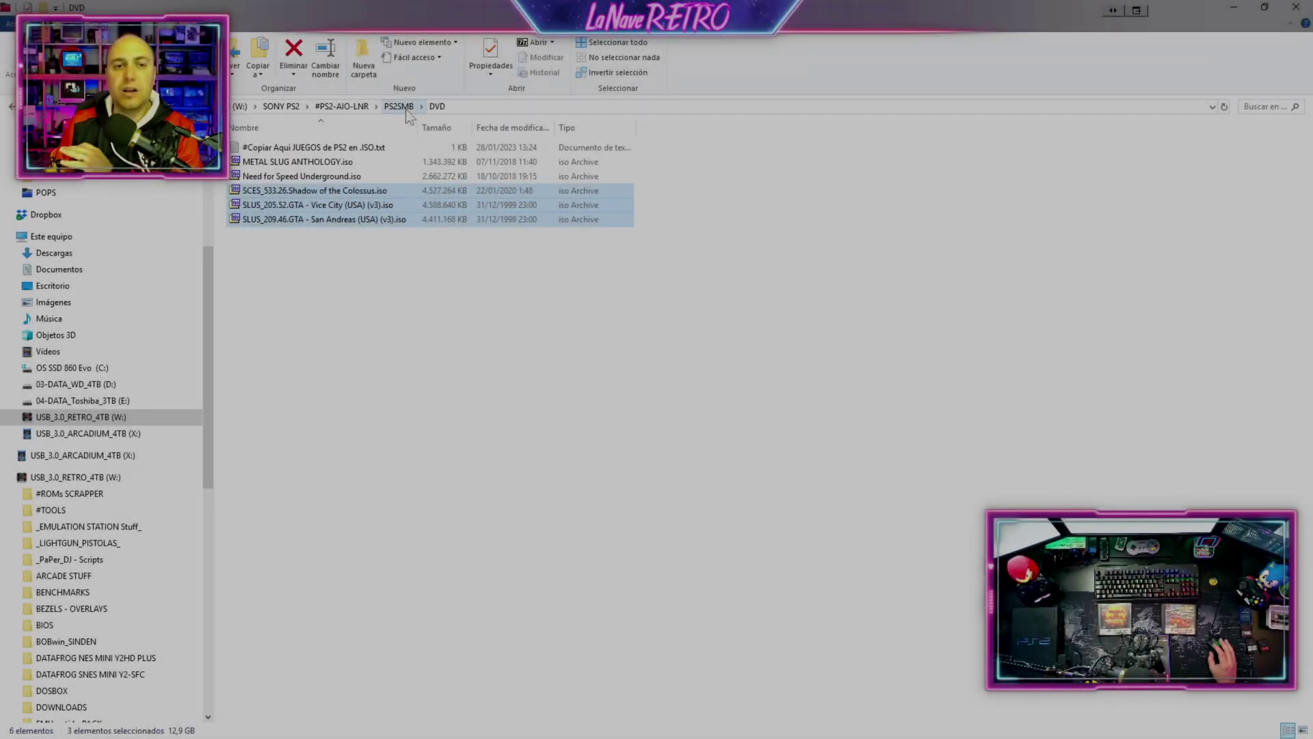
pyautogui.click(403, 108)
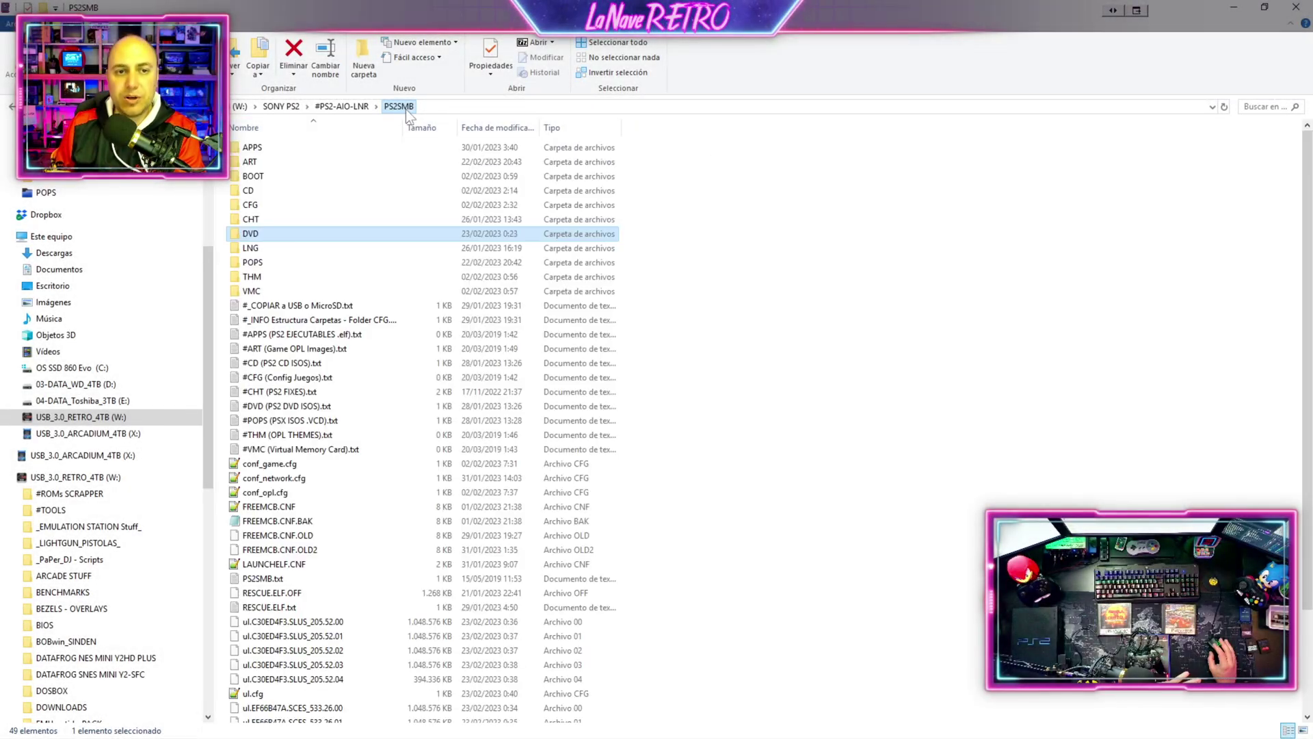
# - Examine the PS2SMB folder's complete contents, including the split ul files and ul.cfg, that go on the USB drive
pyautogui.moveTo(684, 530); pyautogui.dragTo(602, 501)
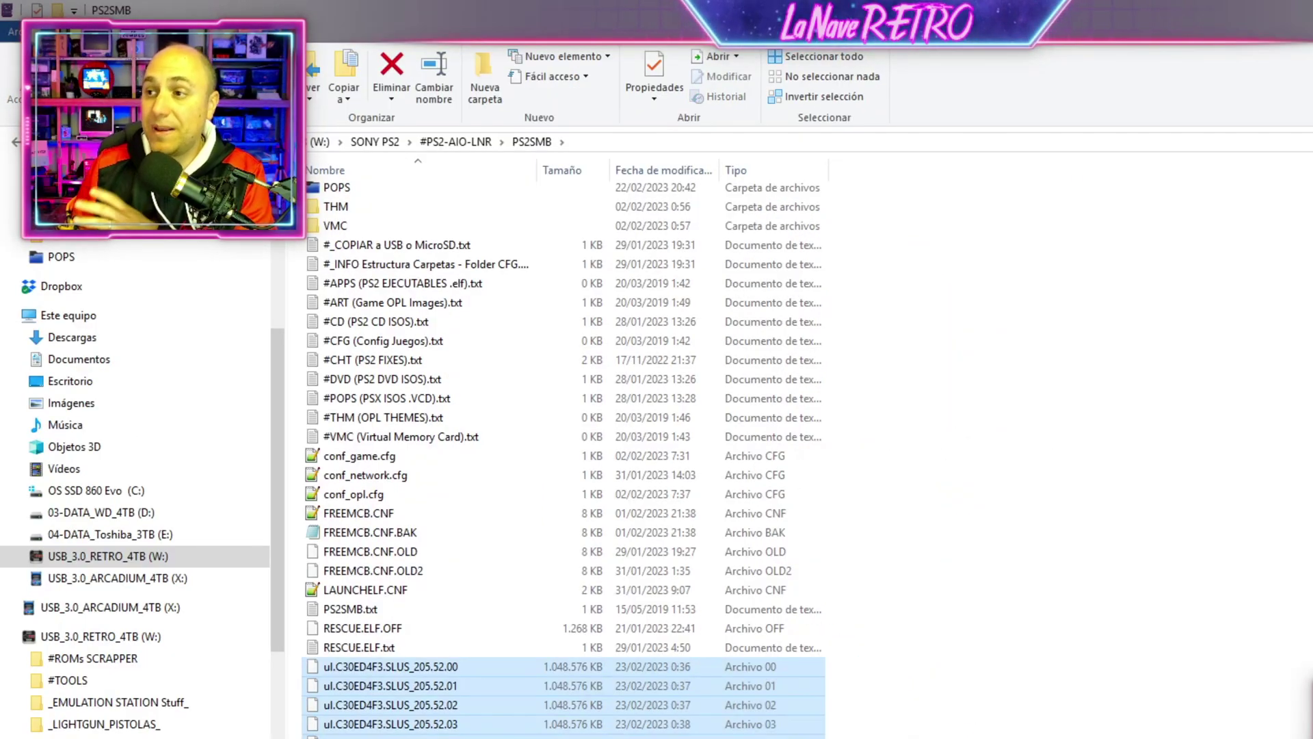
pyautogui.click(1012, 684)
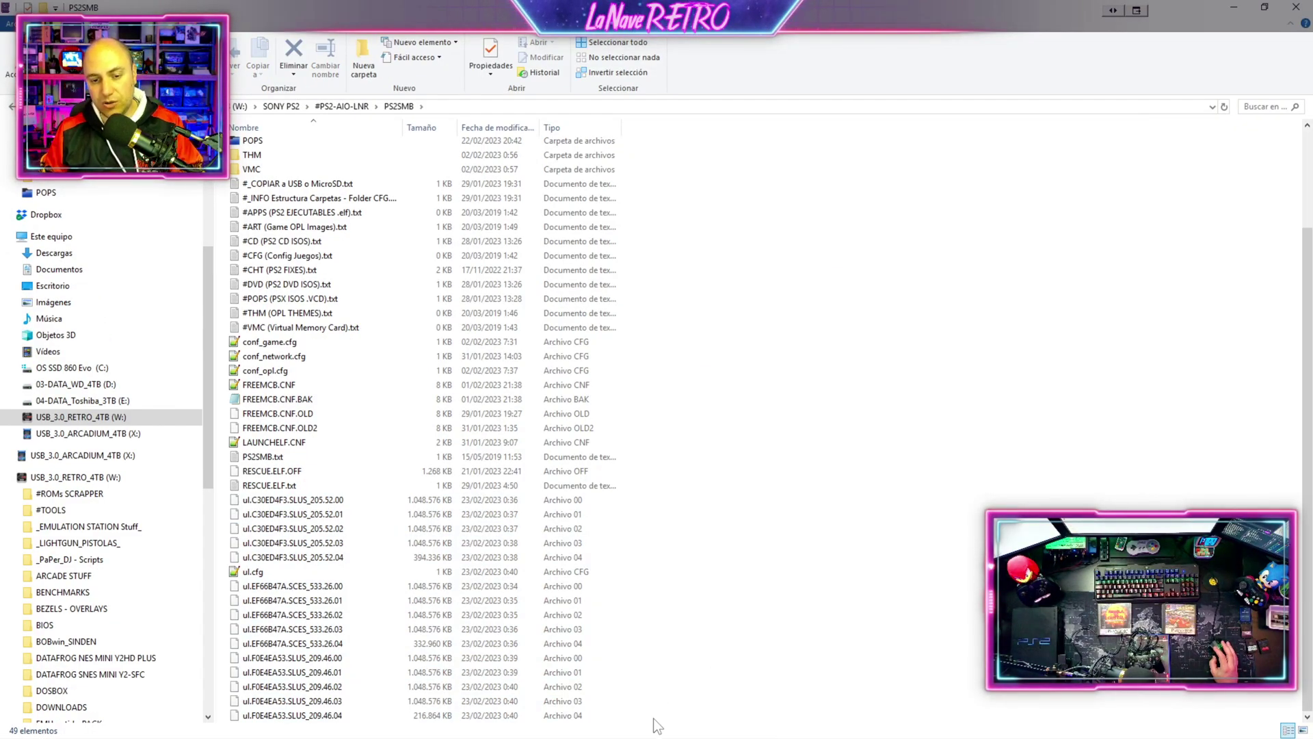
pyautogui.moveTo(657, 725); pyautogui.dragTo(366, 48)
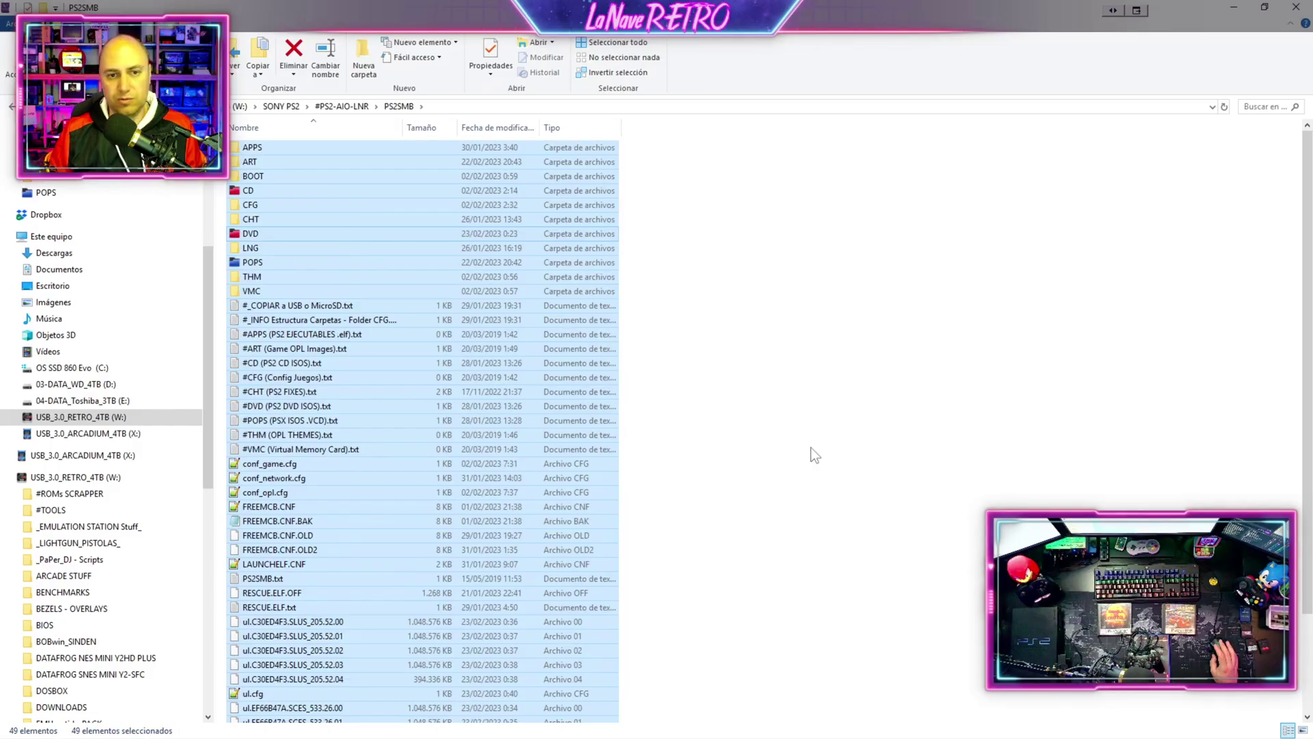
pyautogui.scroll(-3, 814, 455)
pyautogui.scroll(3, 811, 459)
pyautogui.click(768, 428)
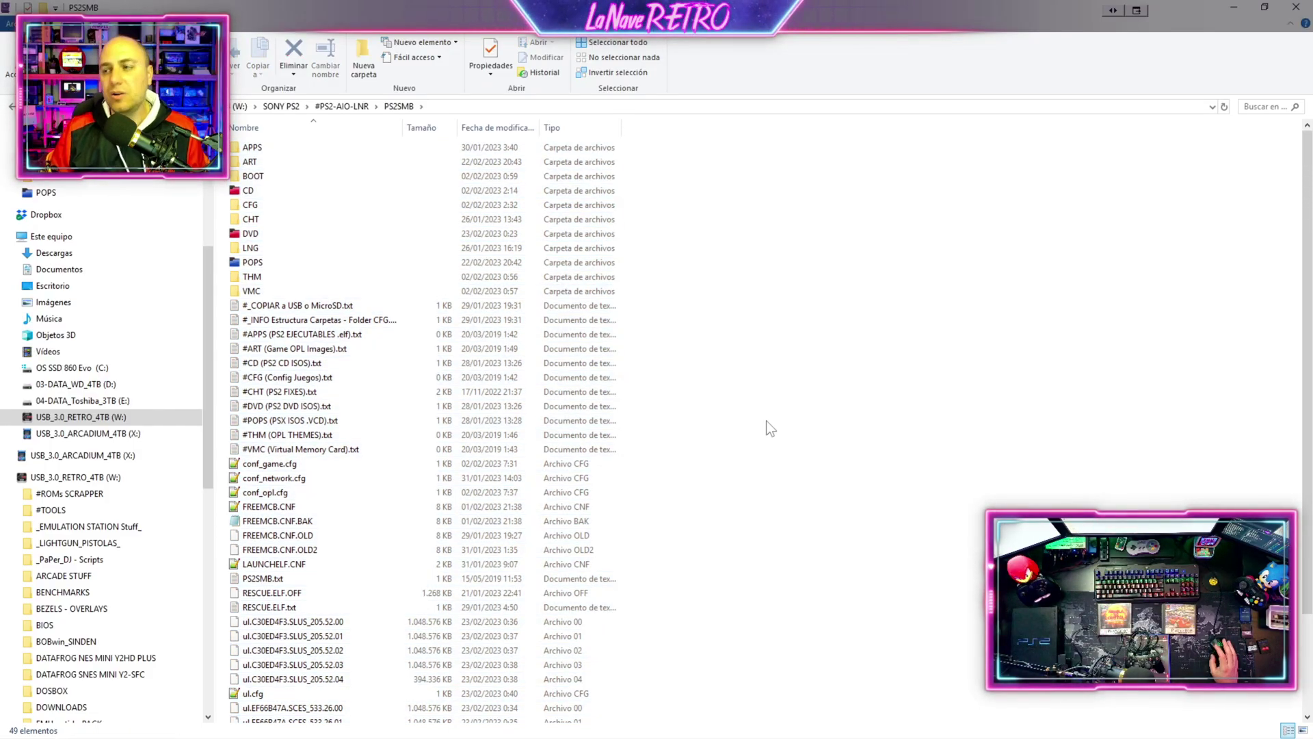
pyautogui.scroll(-3, 766, 438)
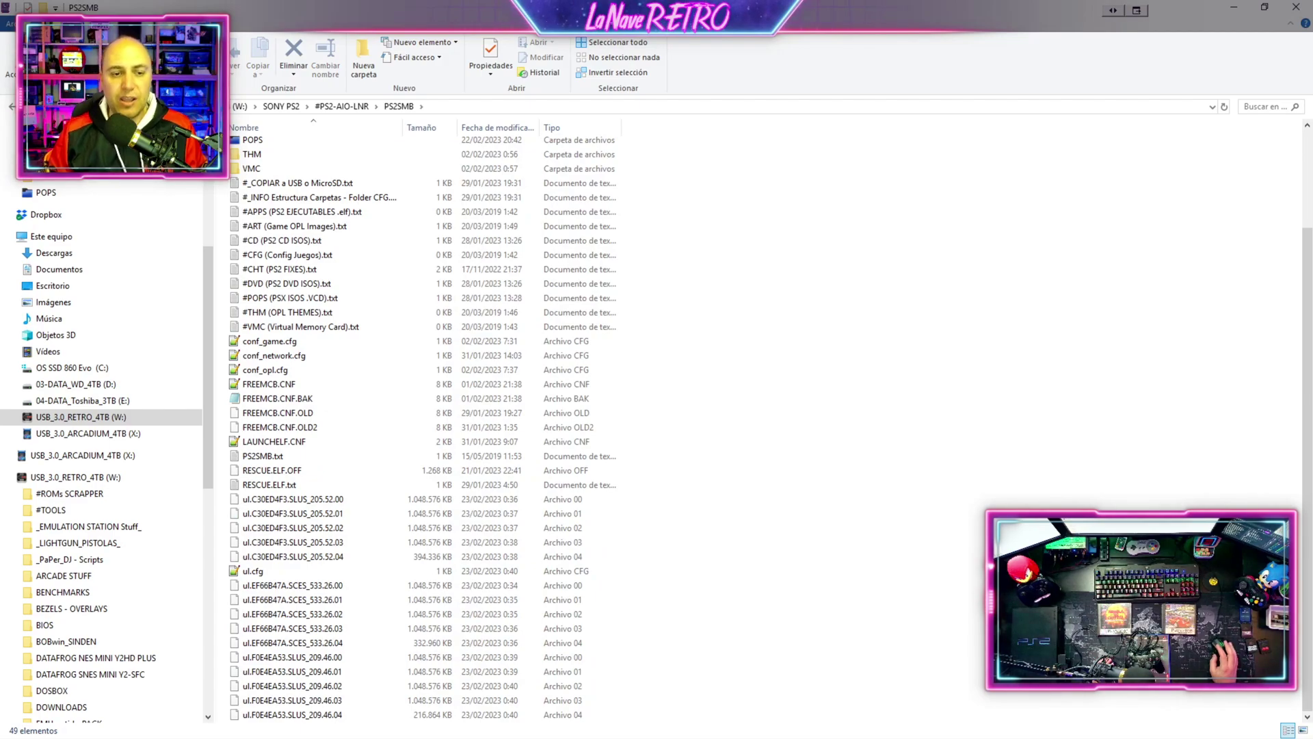
pyautogui.scroll(3, 647, 282)
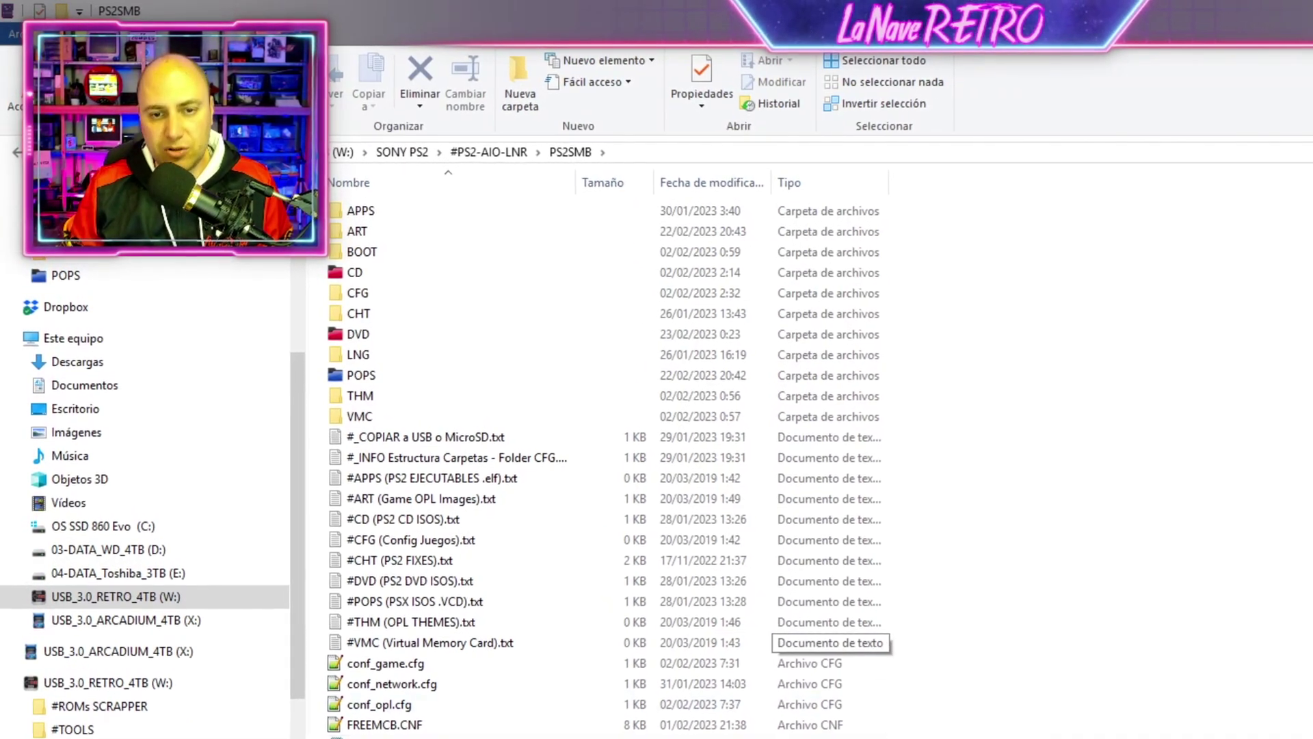
pyautogui.scroll(-3, 827, 623)
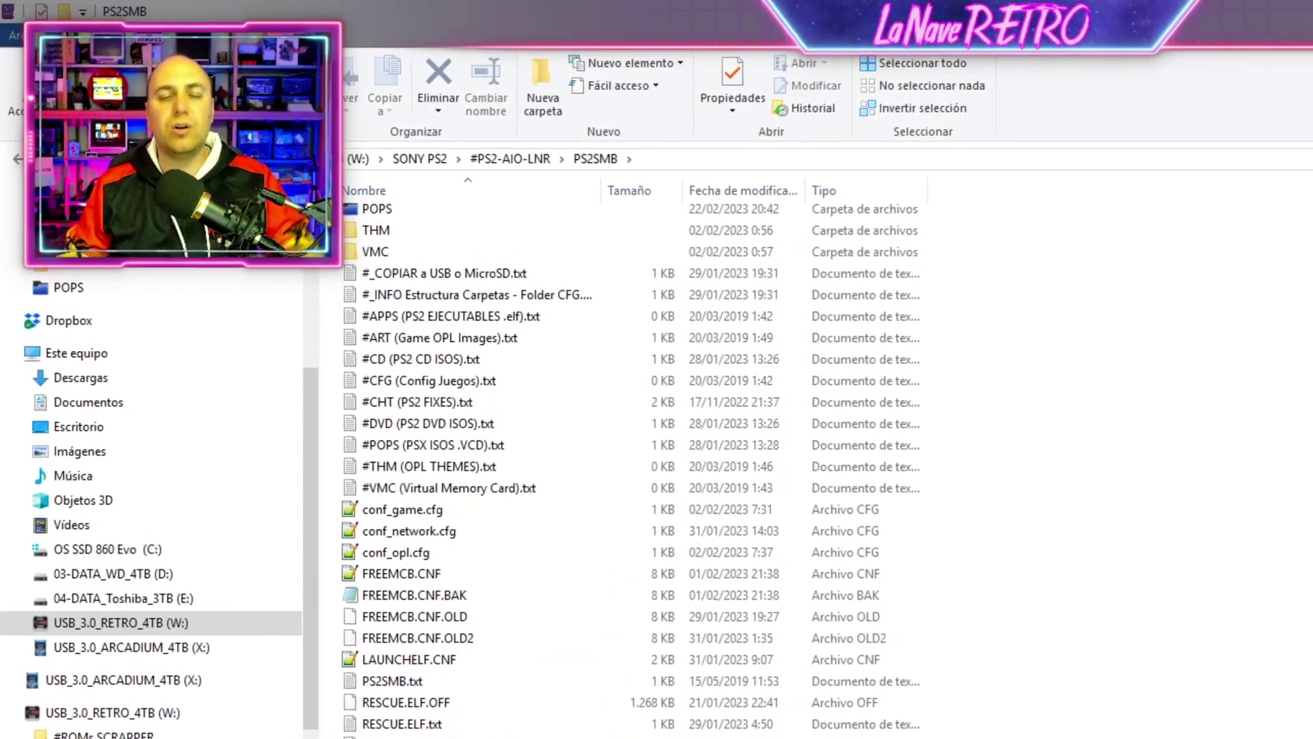
pyautogui.scroll(3, 684, 452)
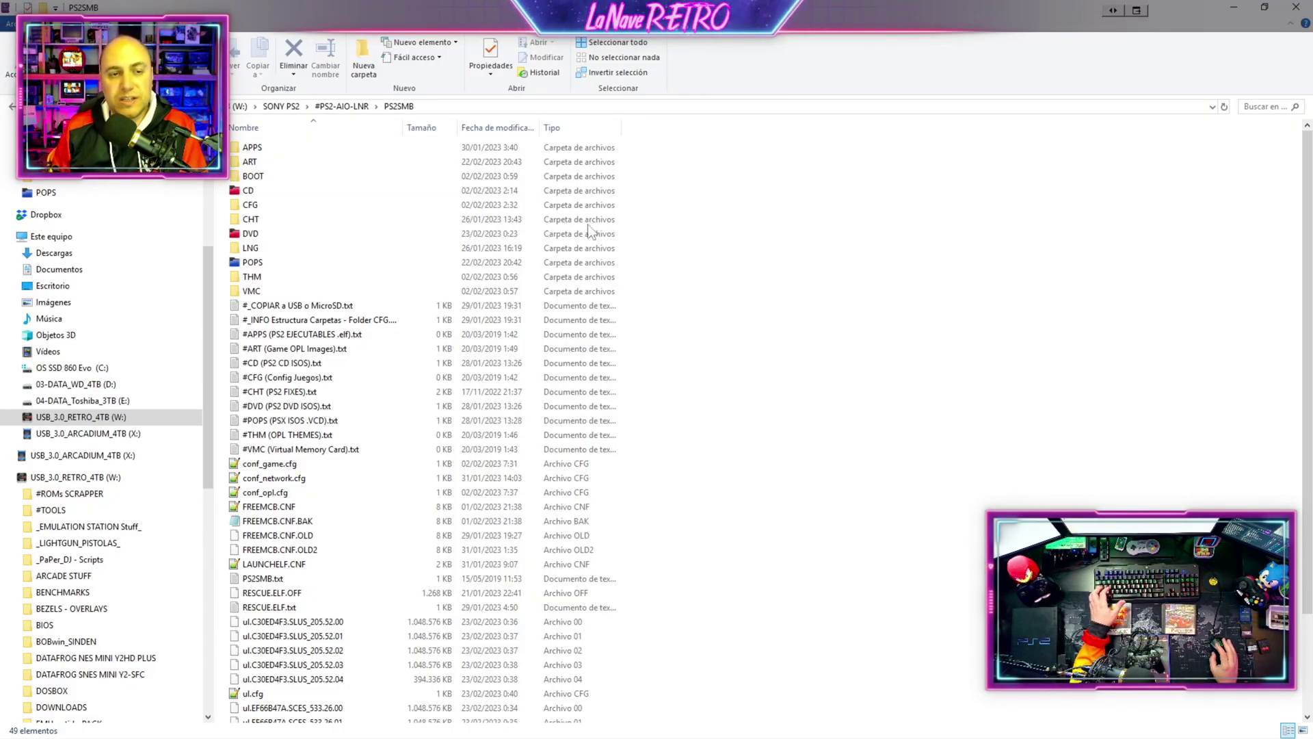
# - Launch OPL_Manager.exe from the #PS2-AIO-LNR\OPL_Manager_V22.3 folder and dismiss the invalid files notice
pyautogui.click(343, 107)
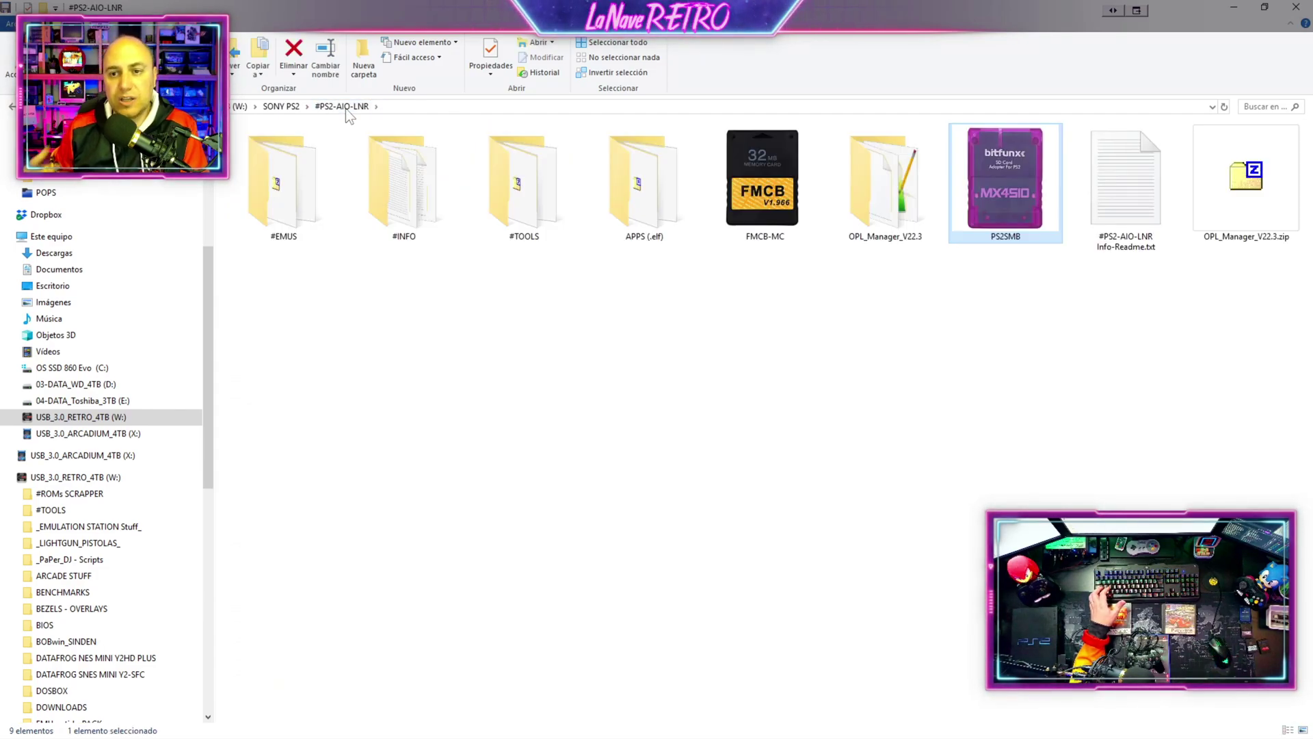
pyautogui.doubleClick(848, 190)
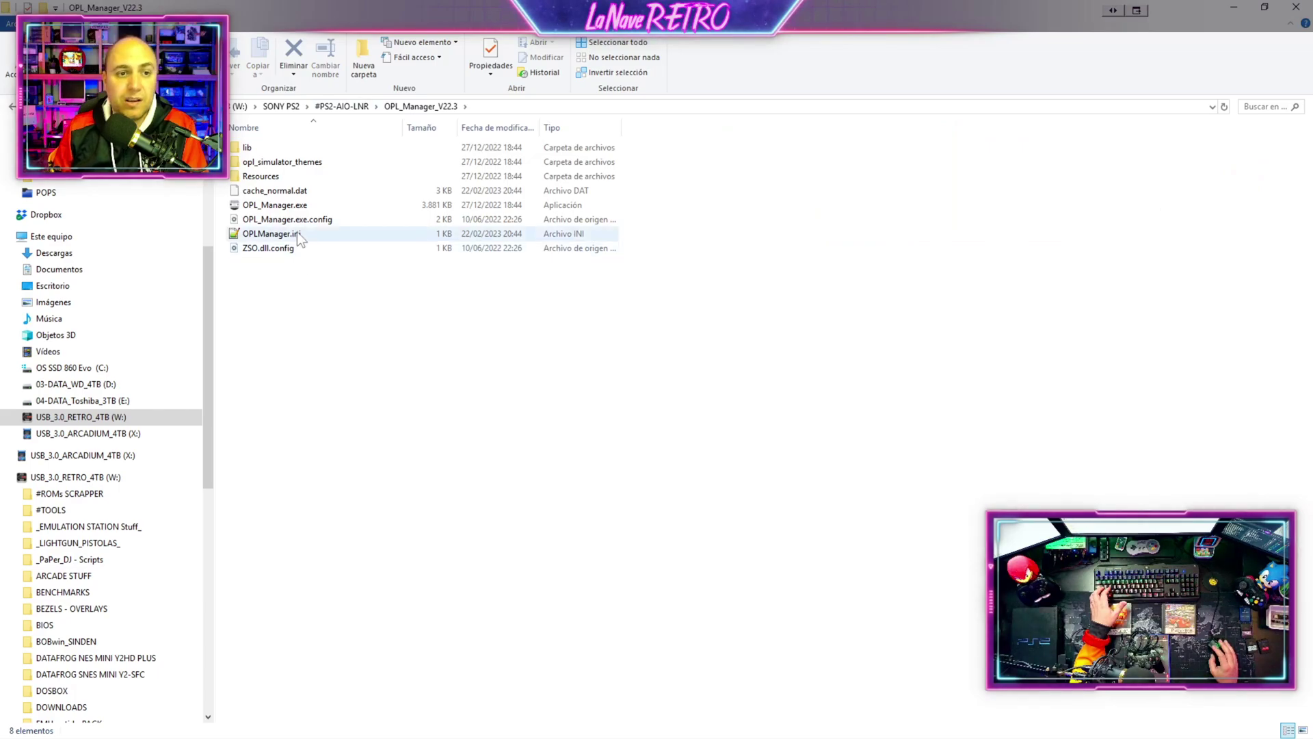
pyautogui.click(293, 206)
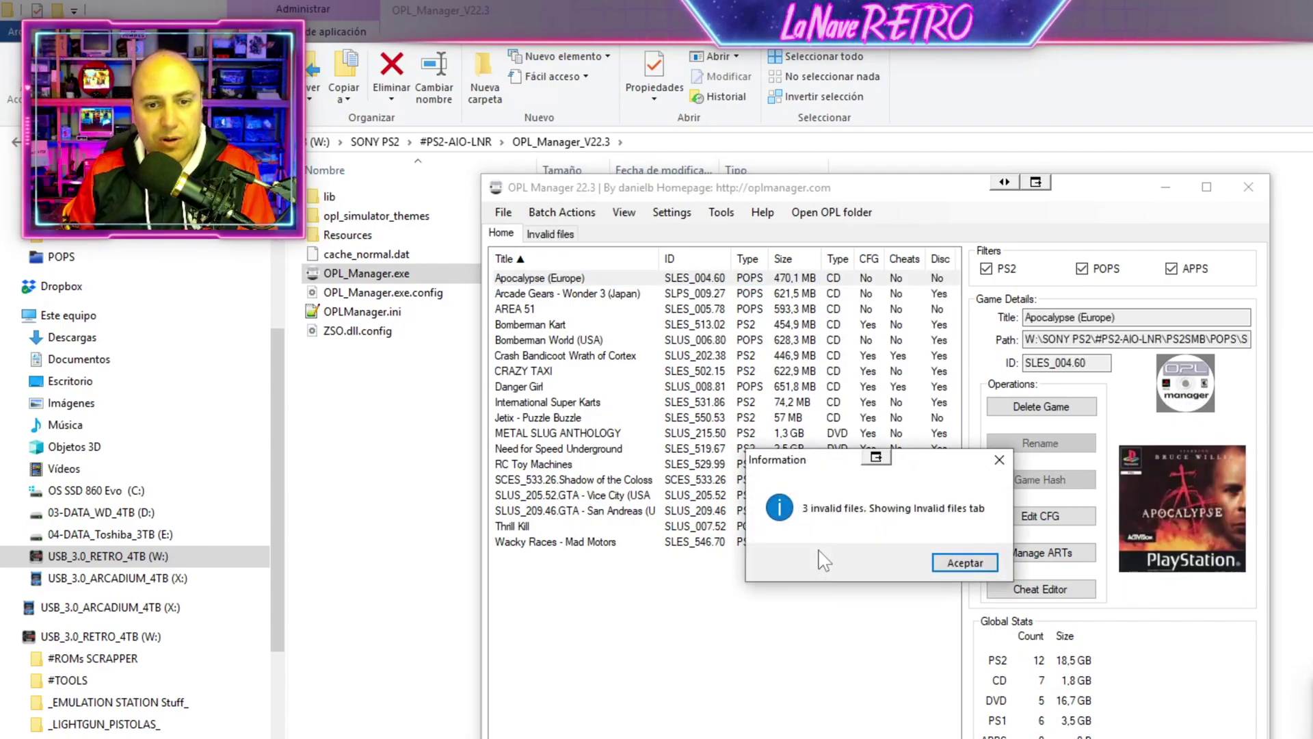
pyautogui.press('Return')
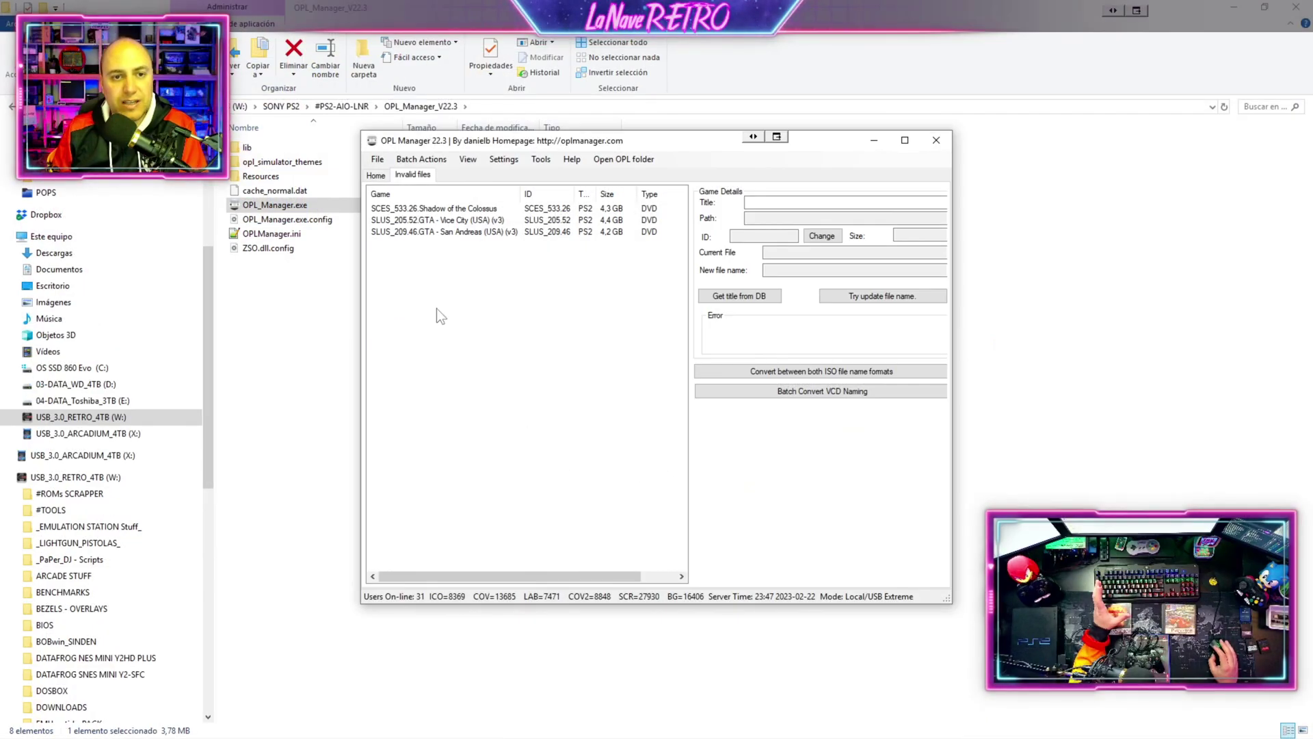
# - Open the ISO file name format converter and select the OLD-format DVD entries from Shadow of the Colossus through the ul GTA San Andreas entry
pyautogui.click(442, 209)
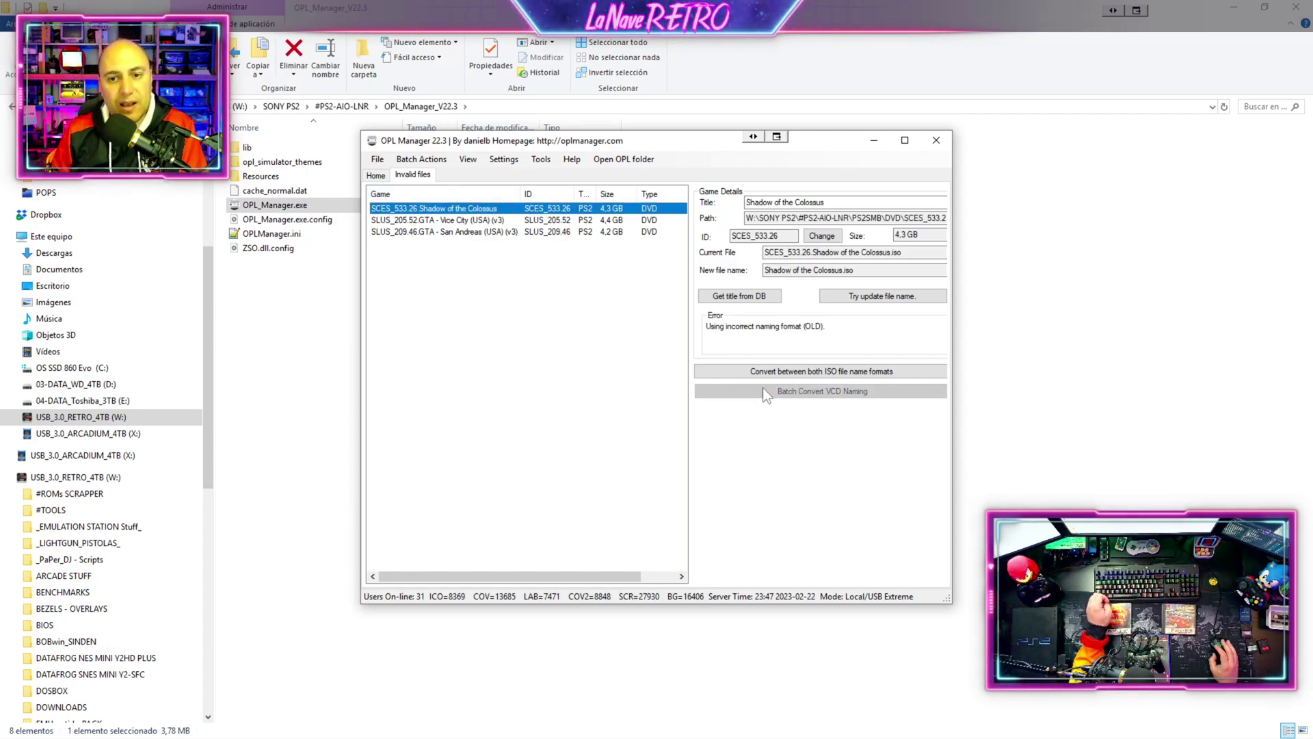
pyautogui.click(829, 373)
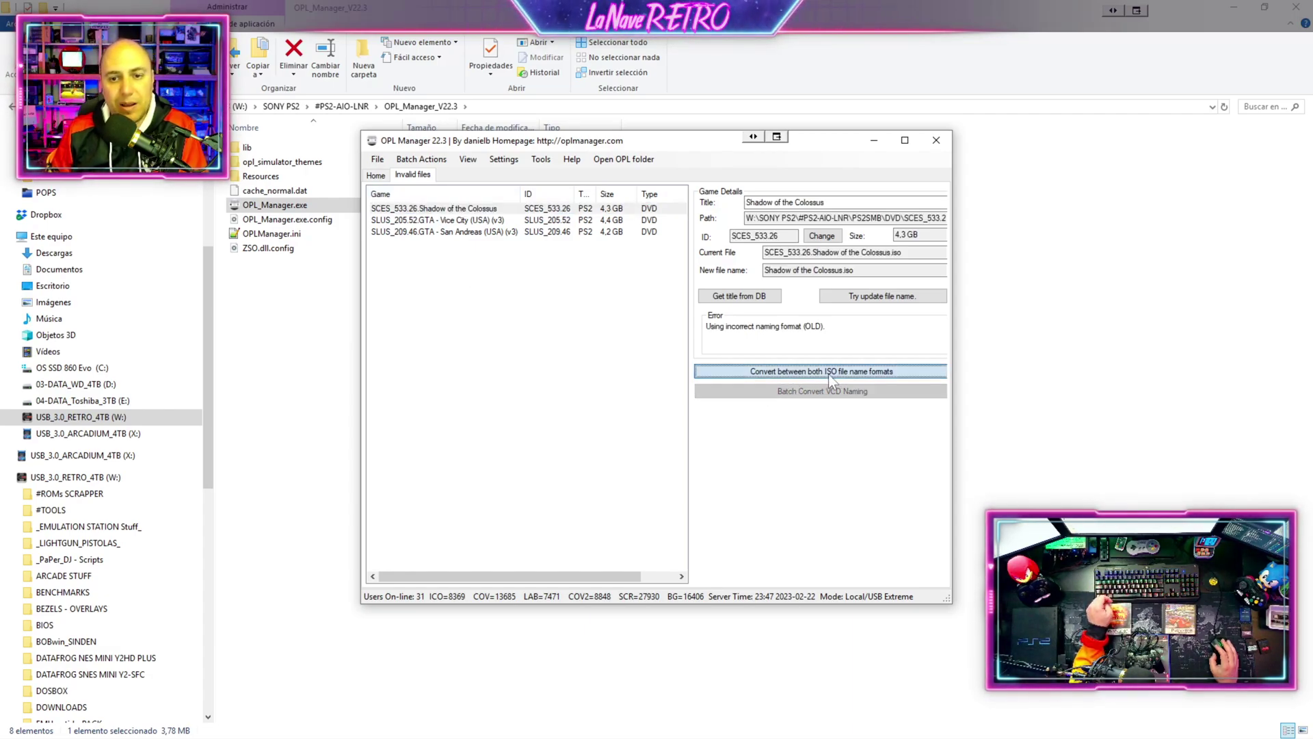
pyautogui.click(433, 356)
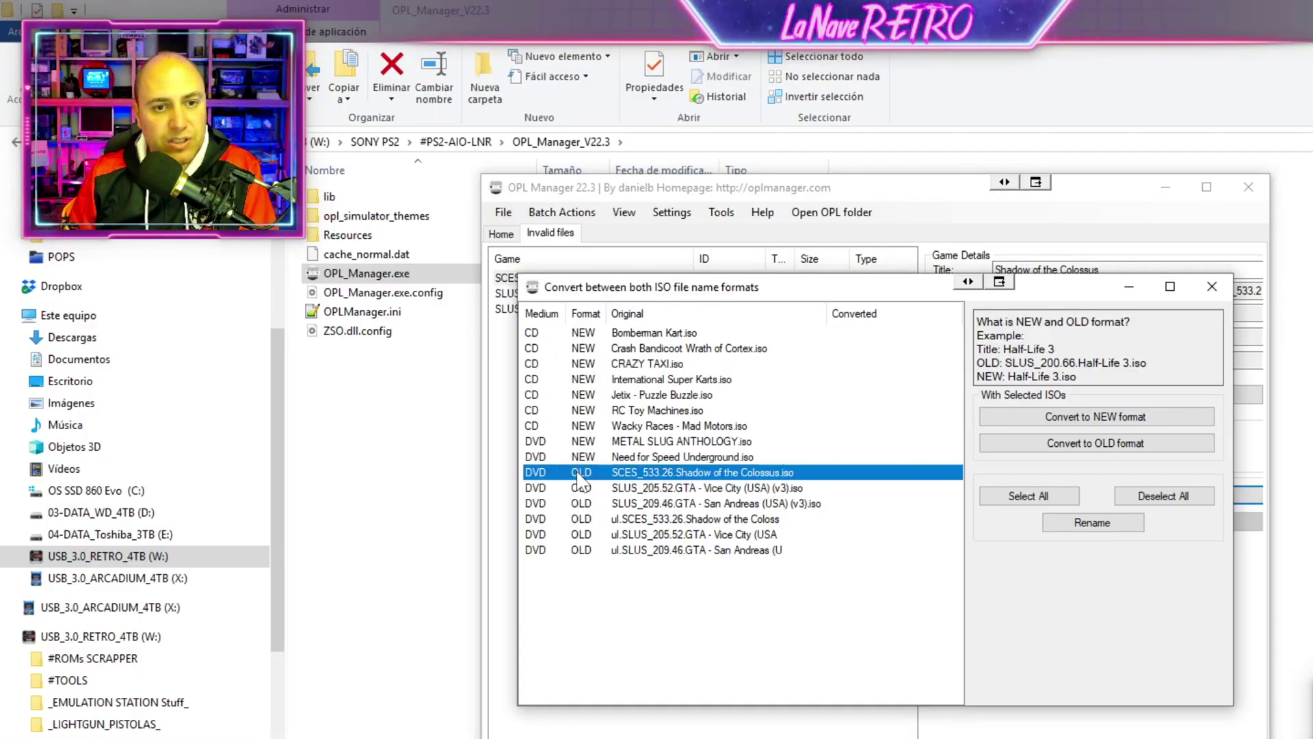
pyautogui.keyDown('shift'); pyautogui.click(611, 550); pyautogui.keyUp('shift')
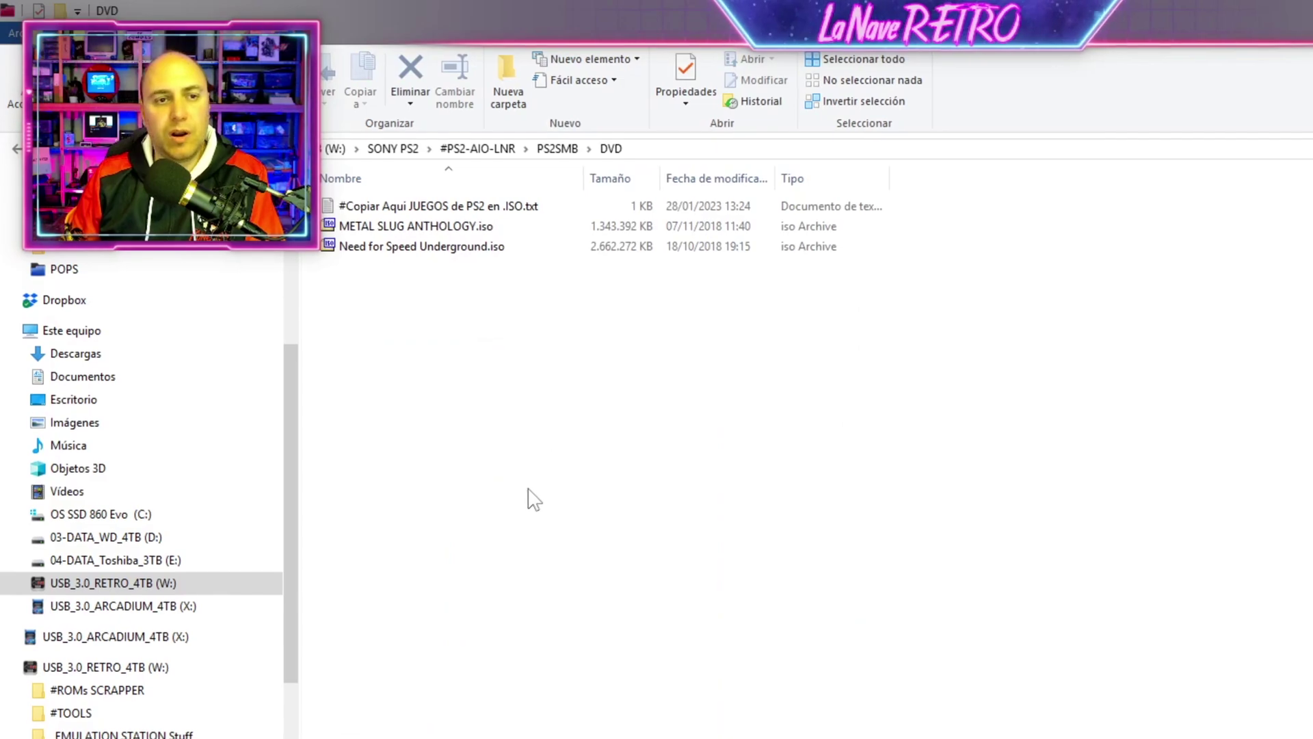
# - Check the remaining ISOs in the DVD folder and the split ul files in the PS2SMB root
pyautogui.moveTo(530, 499); pyautogui.dragTo(446, 271)
pyautogui.click(575, 154)
pyautogui.scroll(-2, 1153, 600)
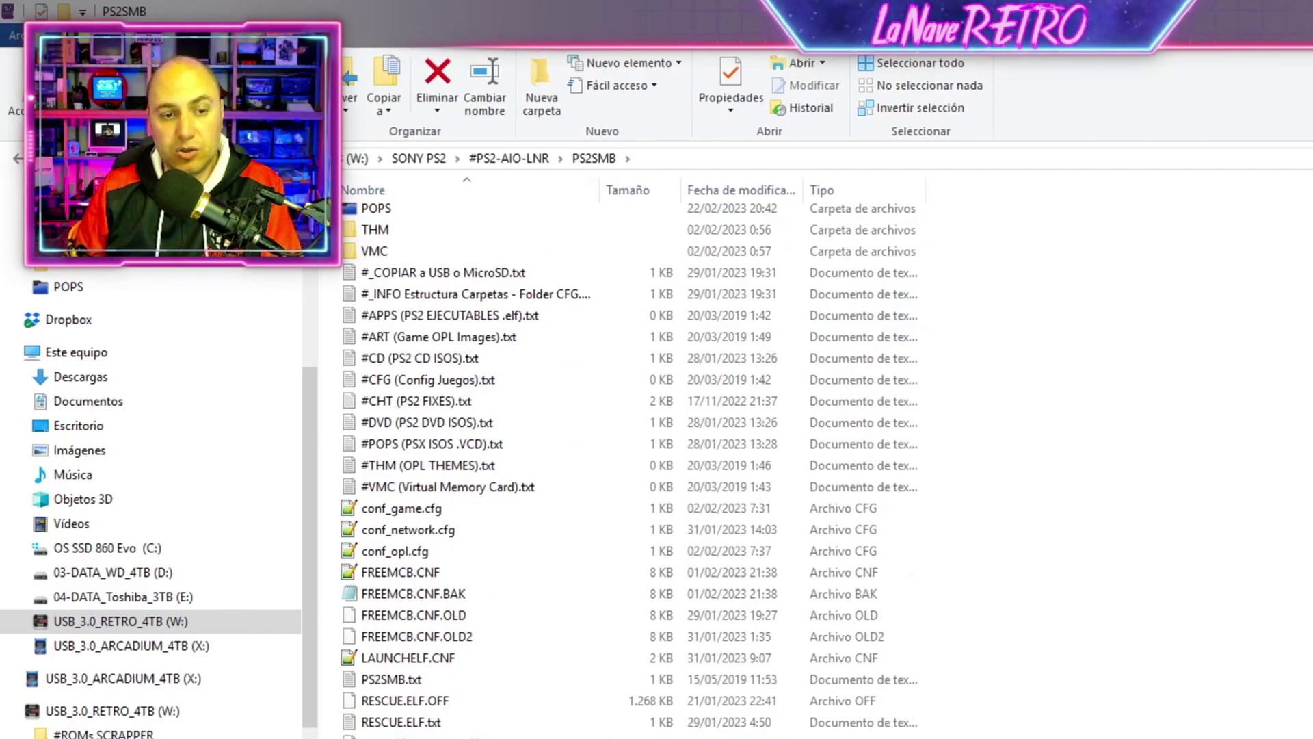
pyautogui.moveTo(634, 585); pyautogui.dragTo(818, 724)
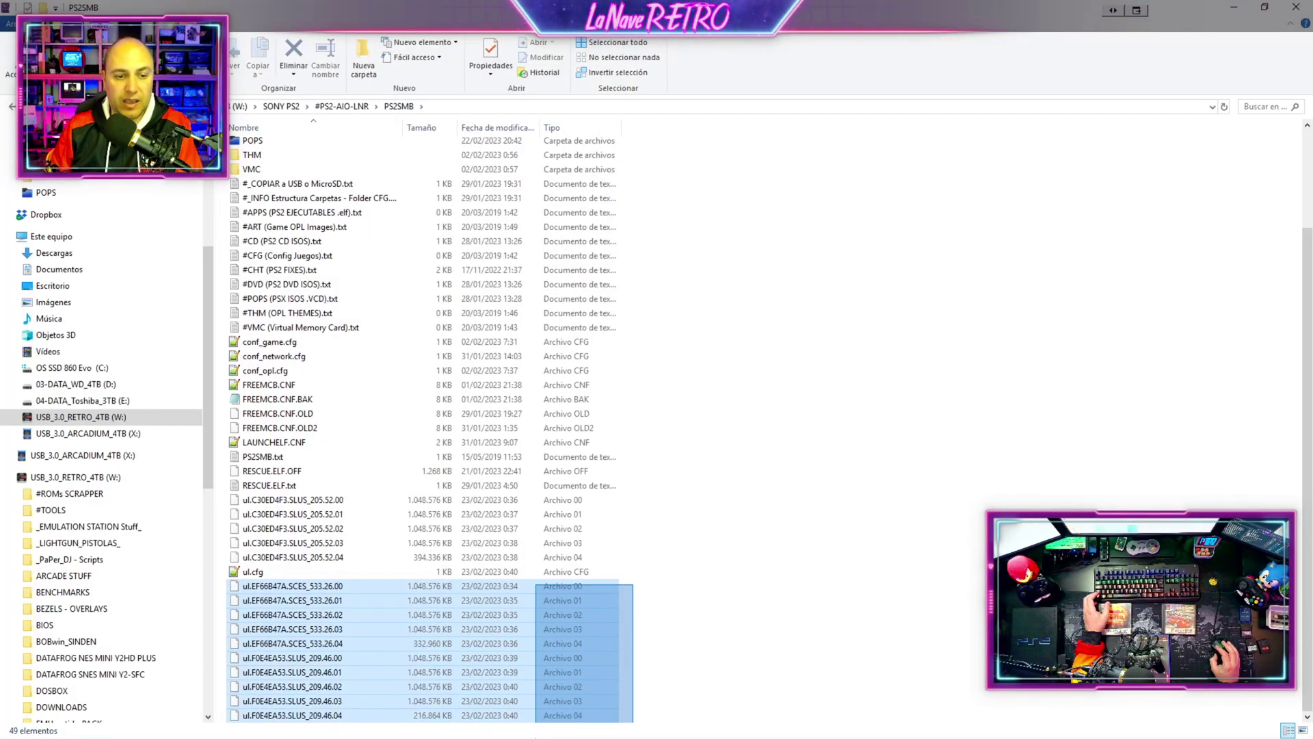
pyautogui.scroll(3, 769, 454)
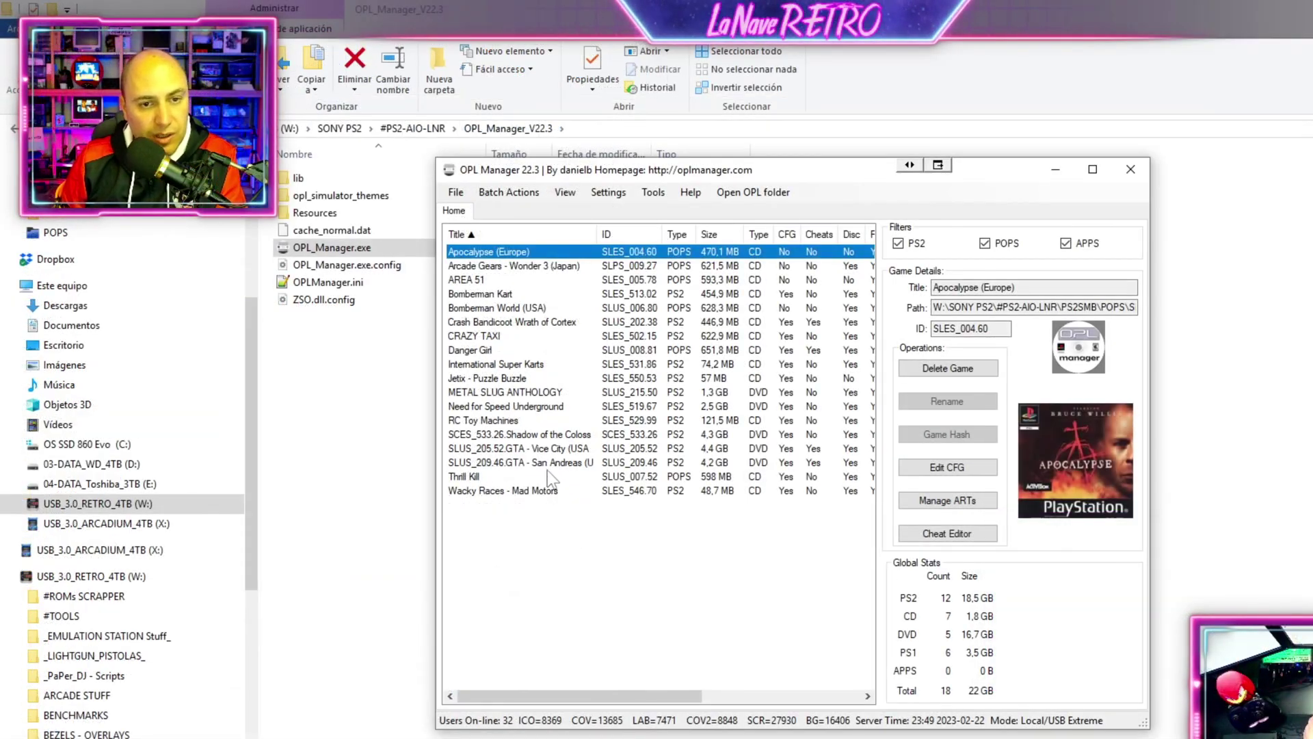
# - View the details and cover art of the split Shadow of the Colossus, GTA Vice City and GTA San Andreas games in OPL Manager
pyautogui.click(544, 435)
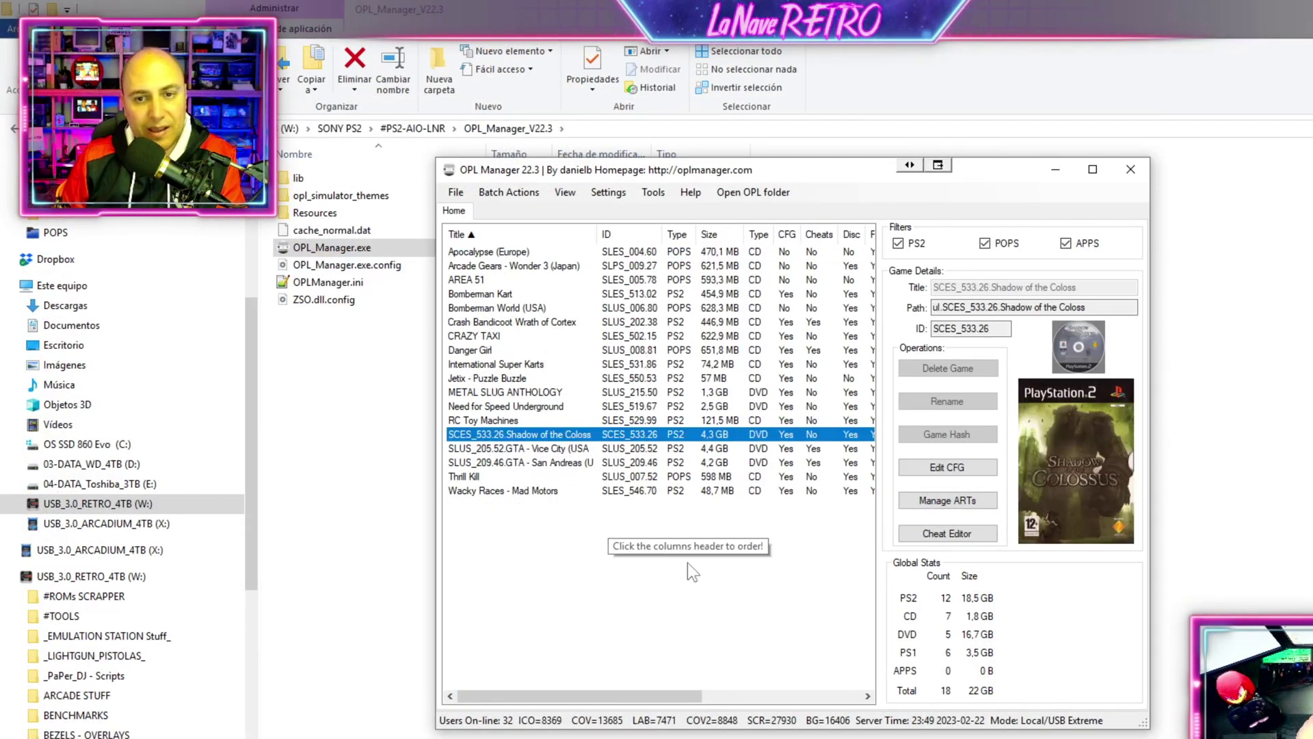
pyautogui.click(524, 450)
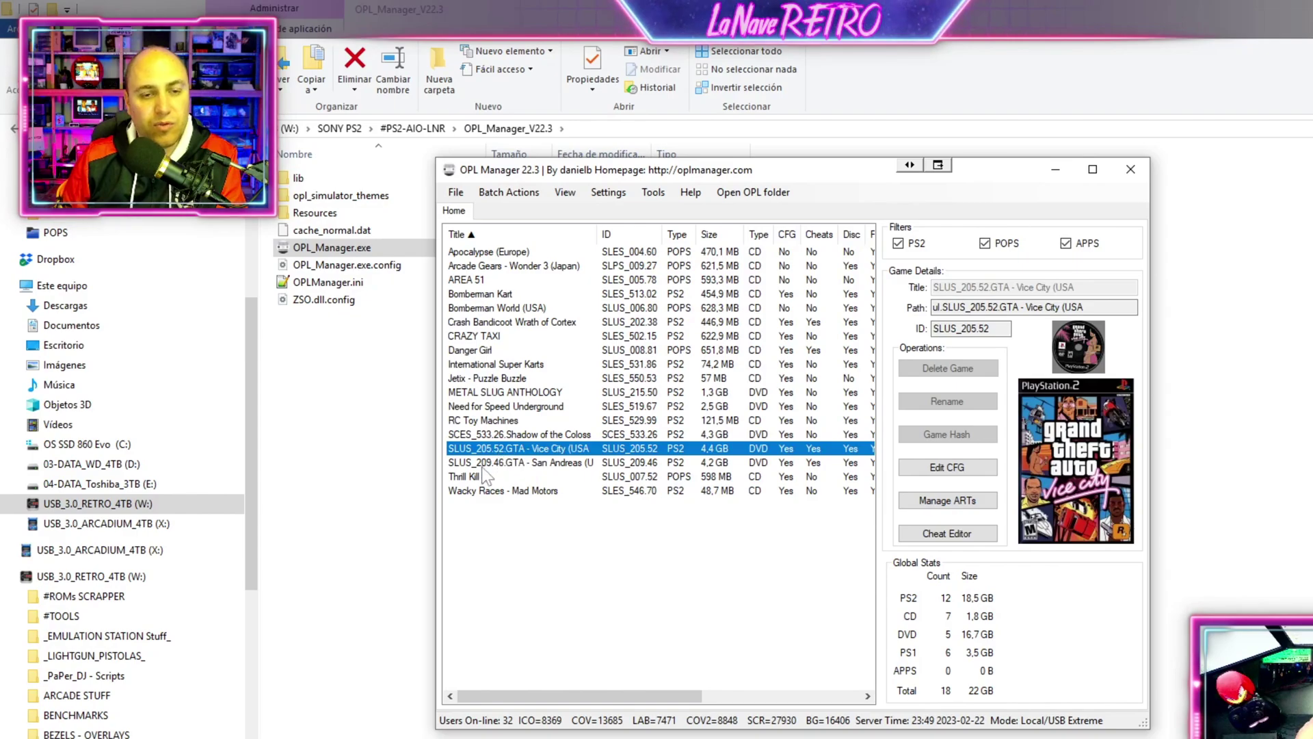
pyautogui.click(483, 468)
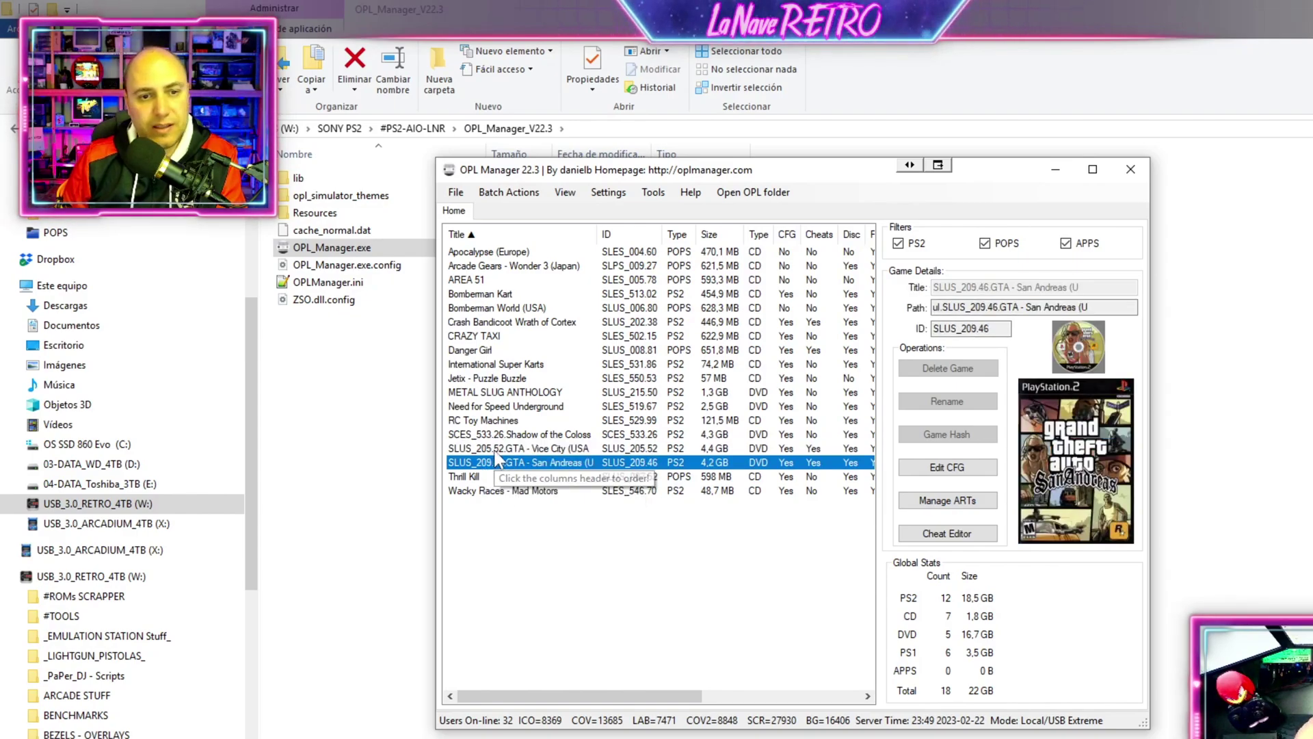
pyautogui.click(503, 448)
pyautogui.press('Up')
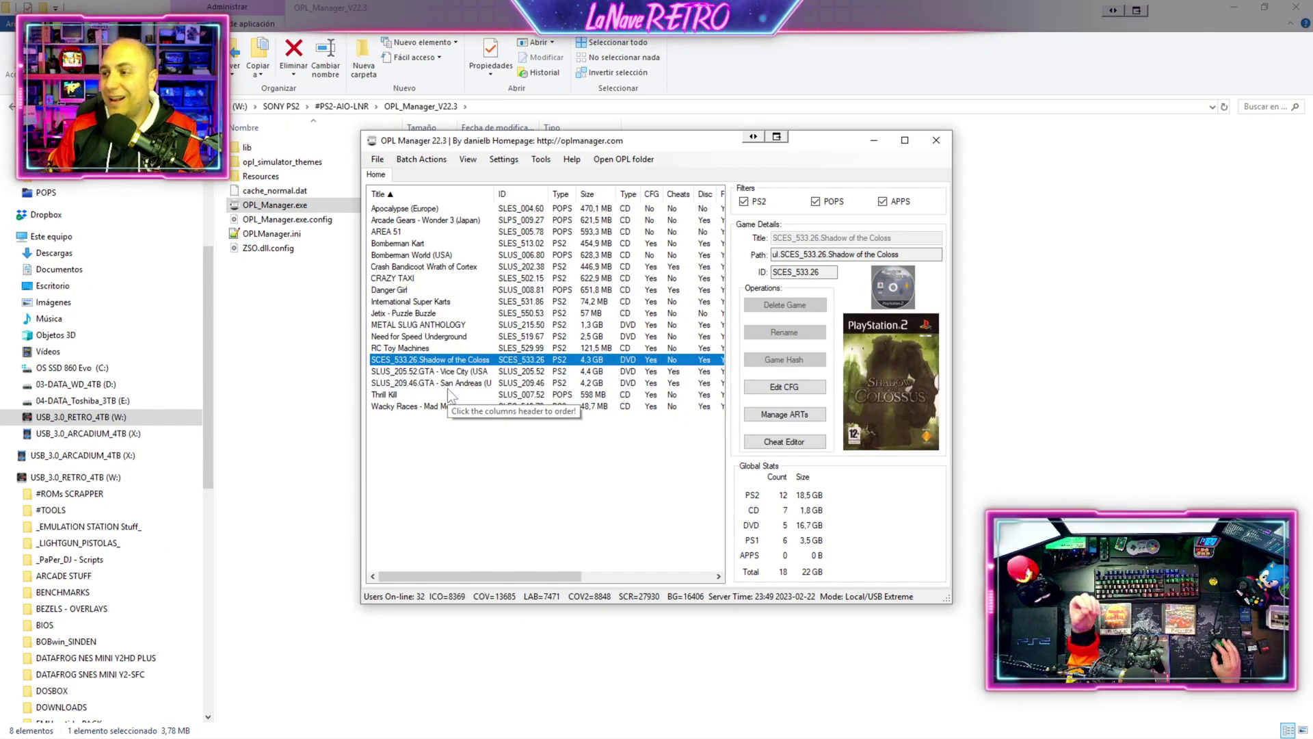
# - In the batch ART download, enable back cover download and replacement of existing files for every art type, and close the dialog
pyautogui.click(423, 159)
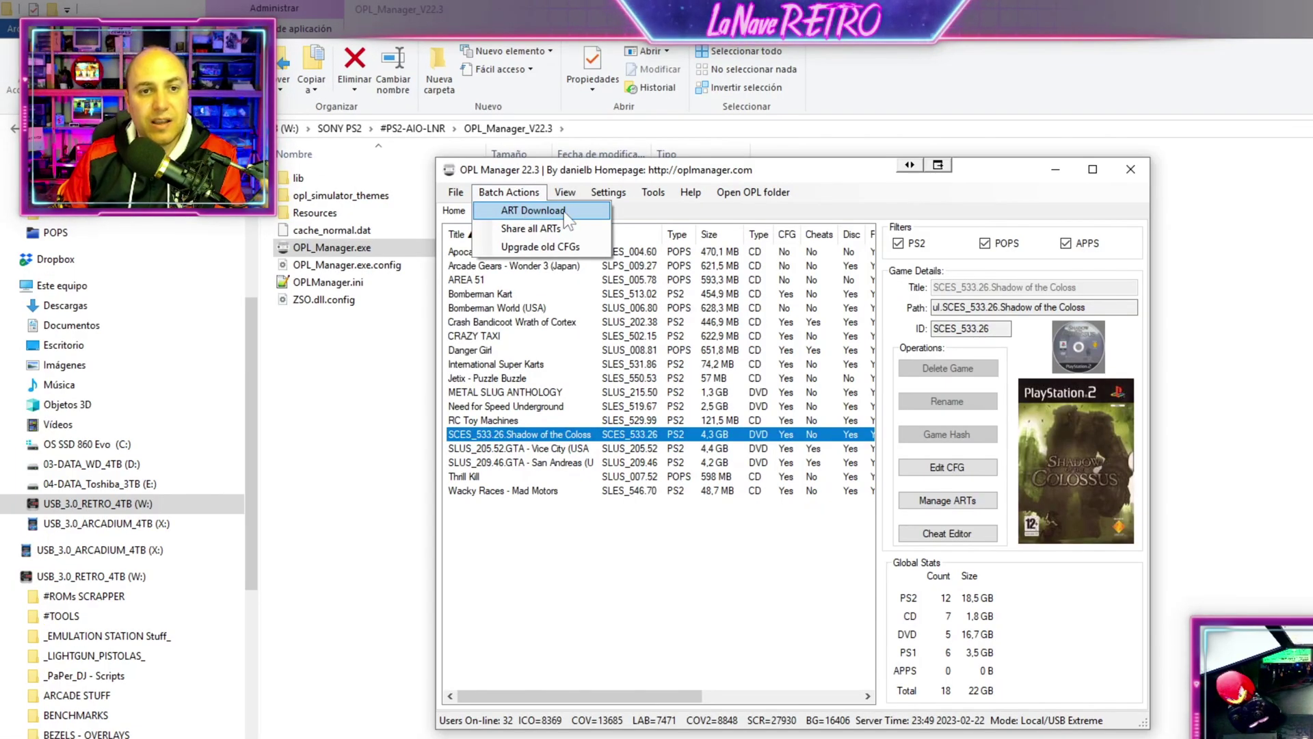
pyautogui.click(564, 211)
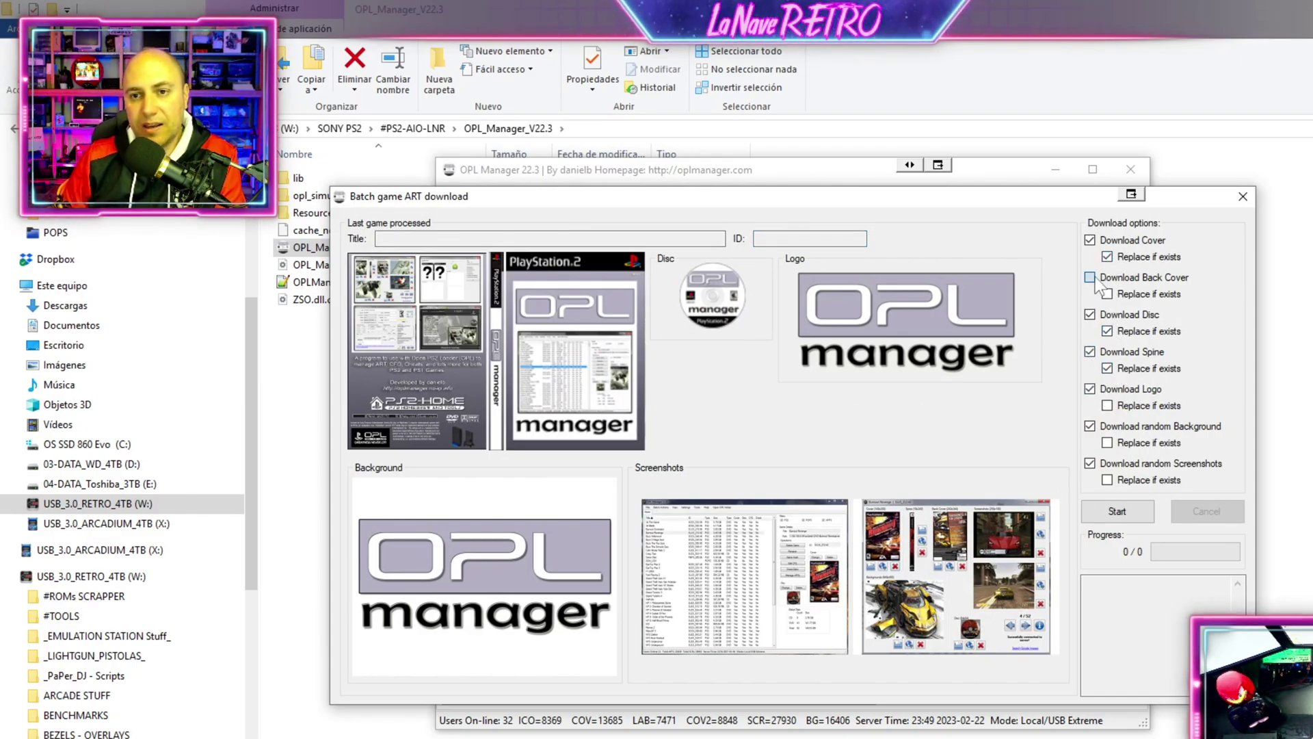
pyautogui.click(1108, 294)
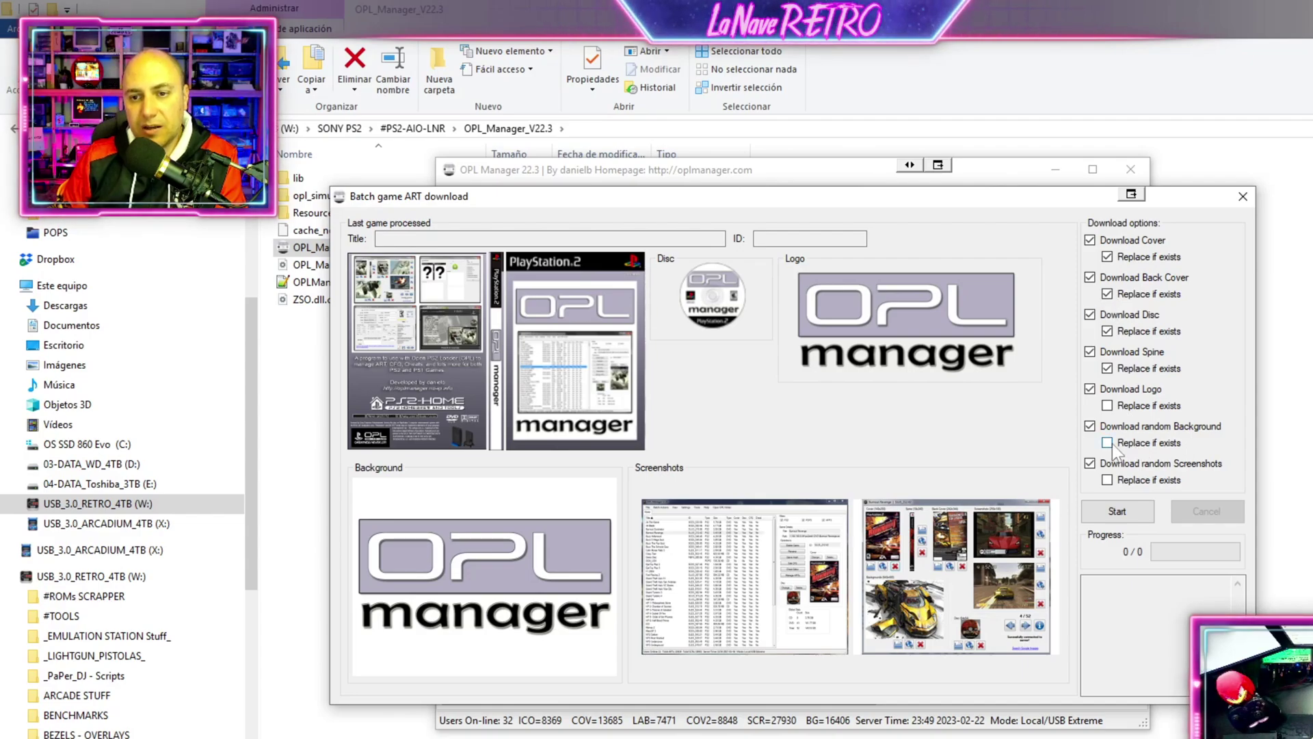
pyautogui.click(1109, 478)
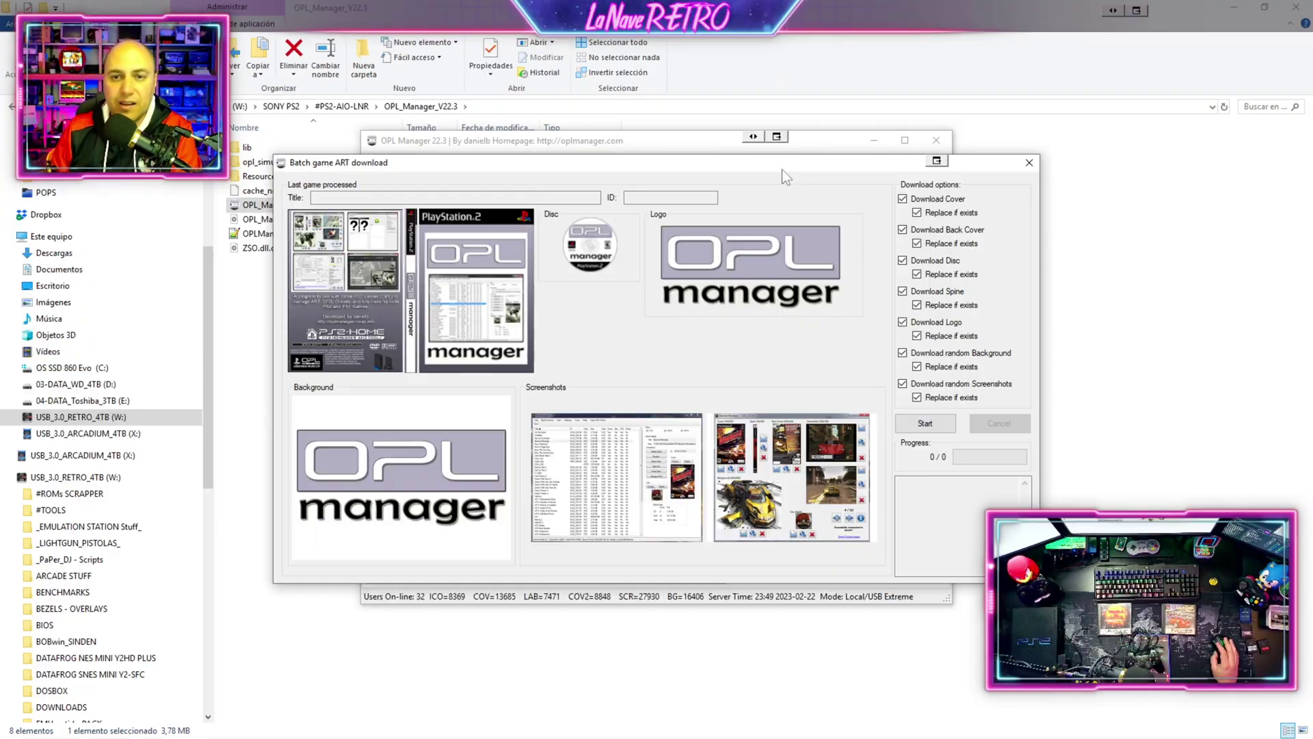
pyautogui.moveTo(945, 204); pyautogui.dragTo(1176, 305)
pyautogui.moveTo(973, 252); pyautogui.dragTo(868, 255)
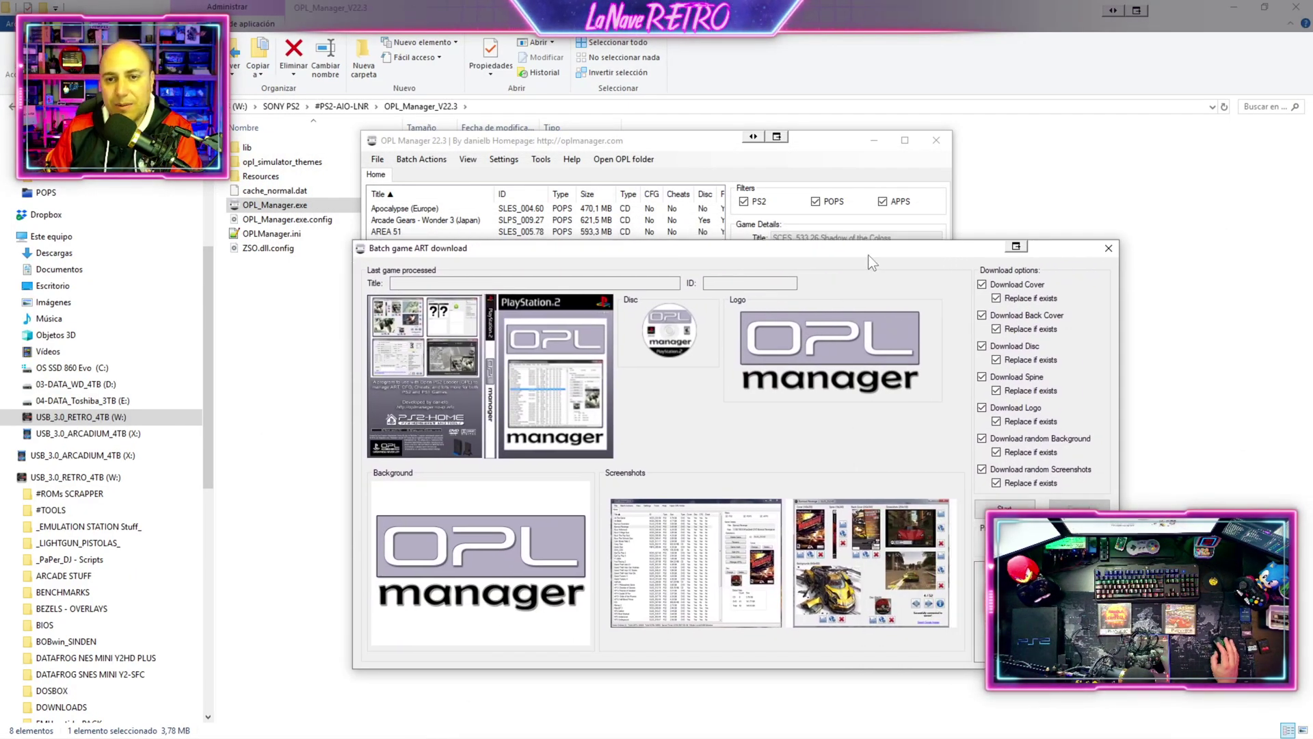
pyautogui.click(1109, 248)
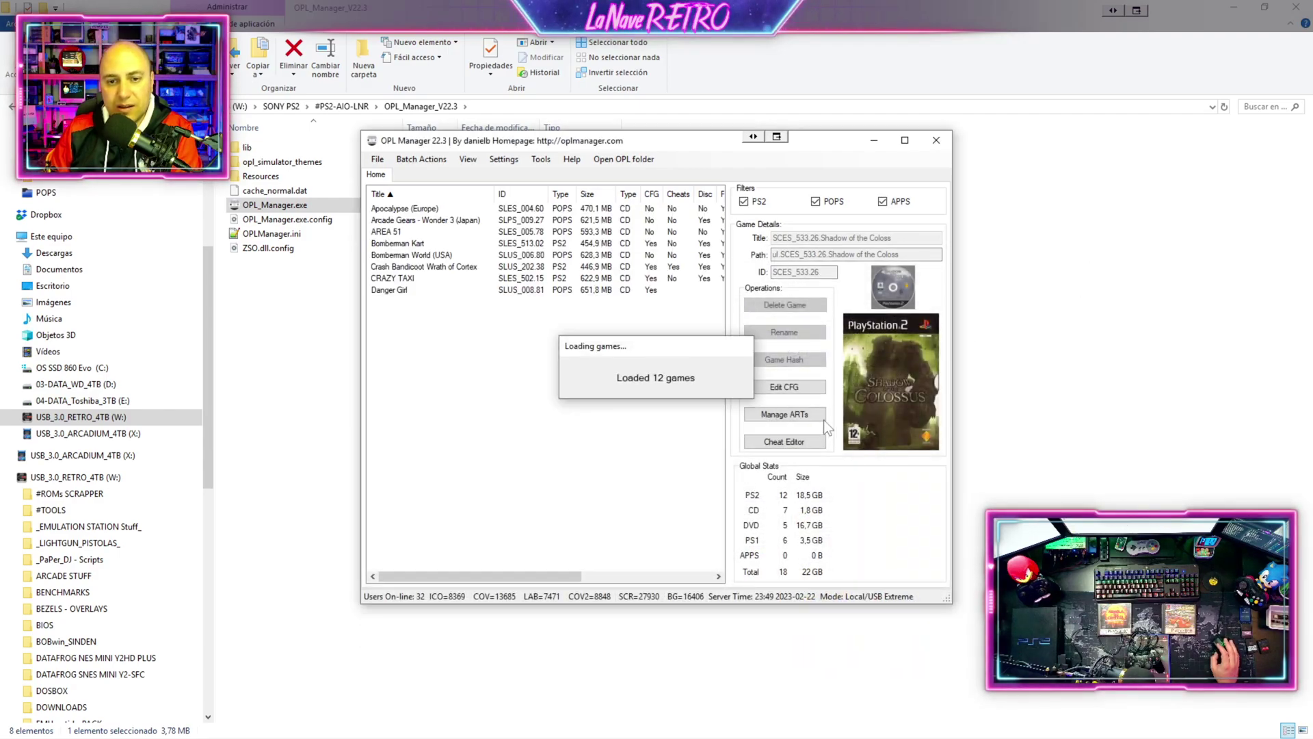